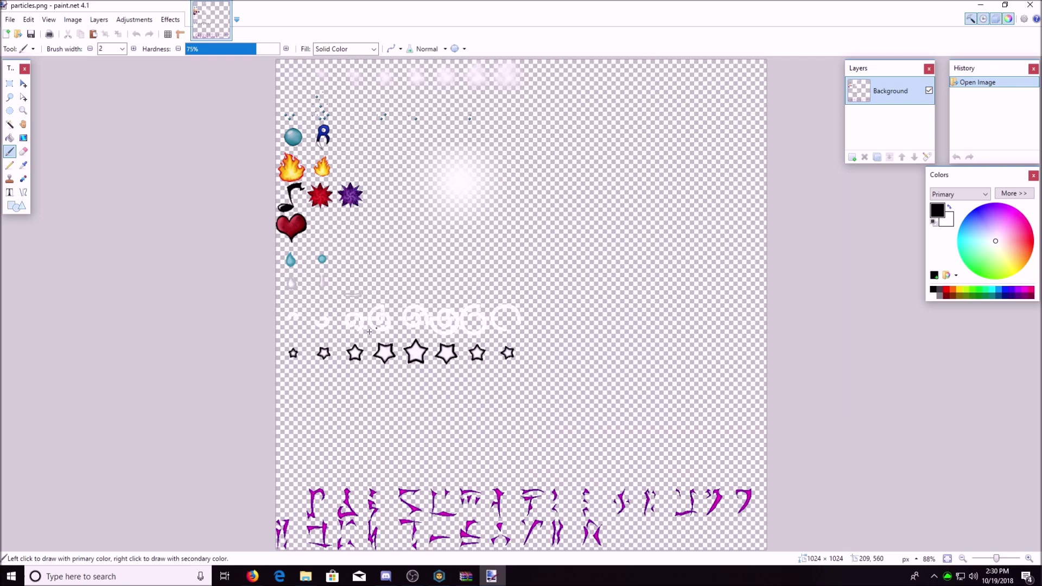
# Create a new 200 × 200 pixel image
pyautogui.scroll(4, 364, 334)
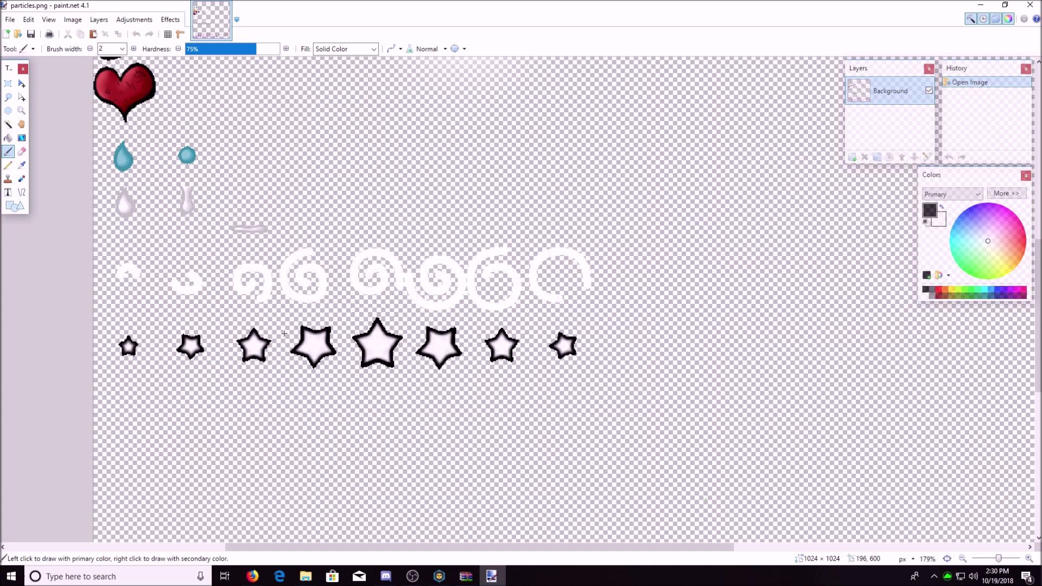
pyautogui.scroll(-4, 285, 333)
pyautogui.scroll(2, 238, 305)
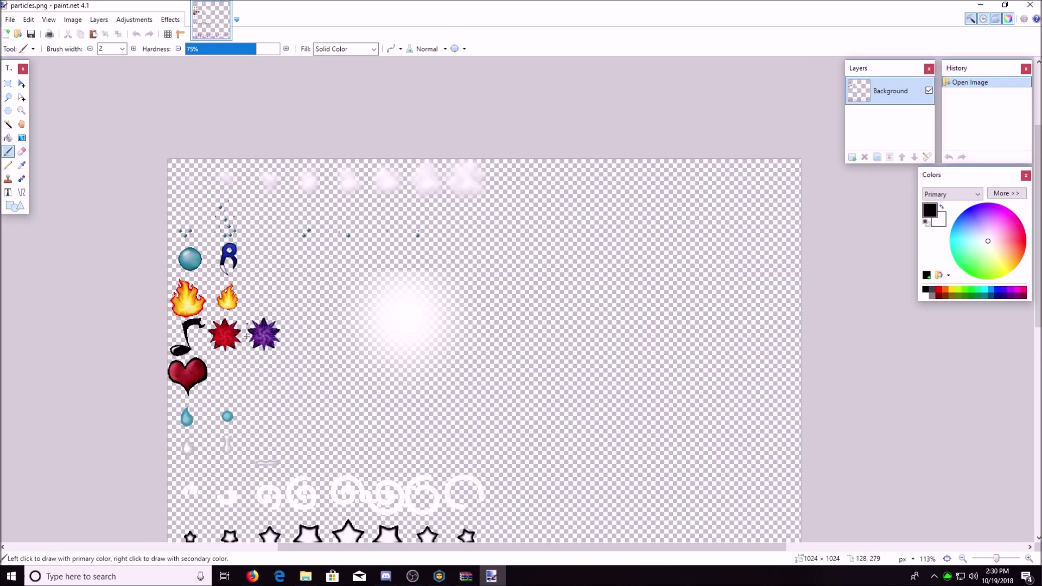
pyautogui.scroll(-1, 245, 340)
pyautogui.scroll(3, 246, 337)
pyautogui.scroll(-1, 251, 330)
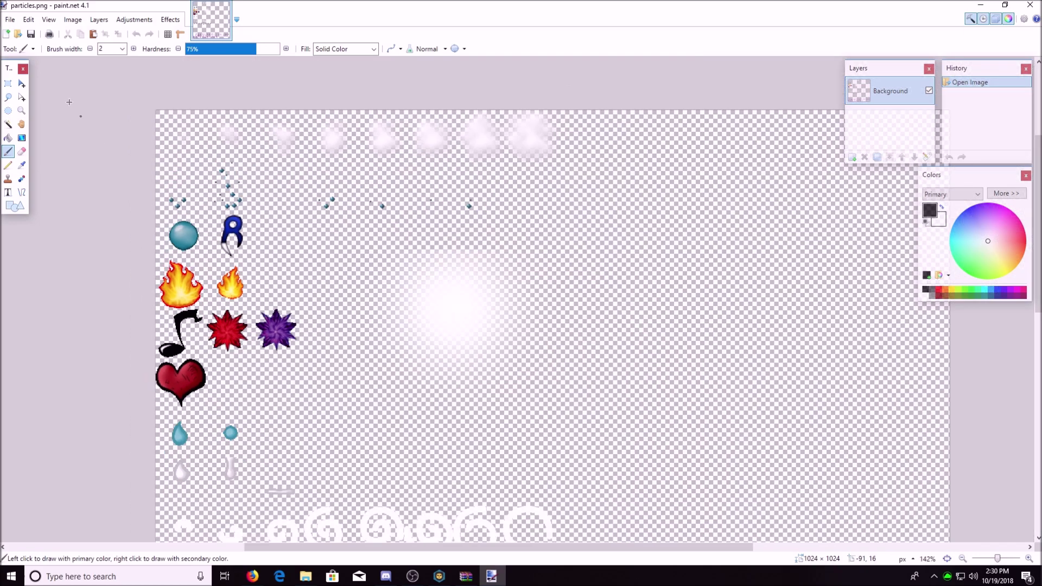
pyautogui.click(7, 34)
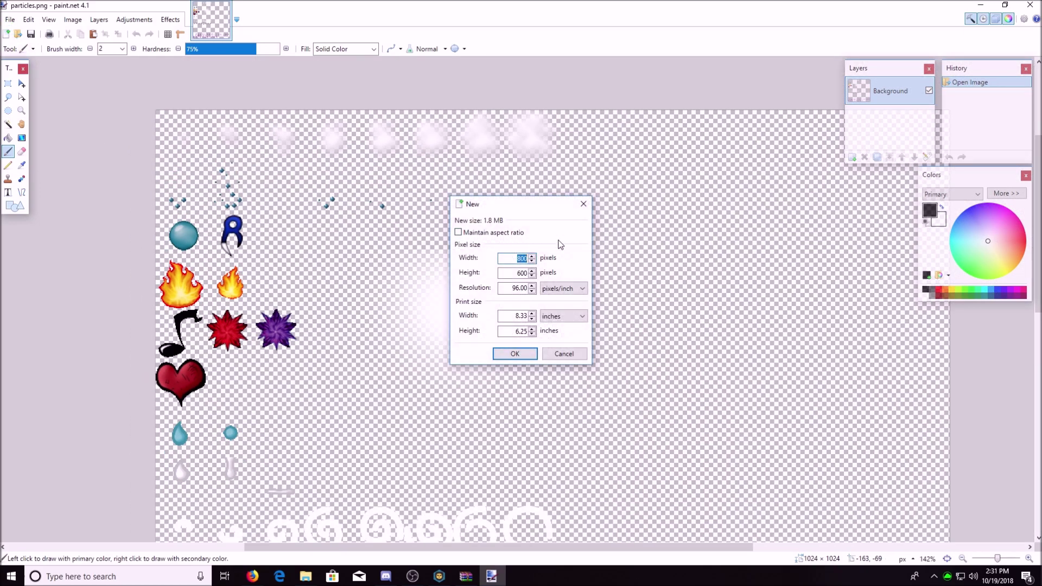
pyautogui.write('200')
pyautogui.press('Tab')
pyautogui.write('200')
pyautogui.press('Return')
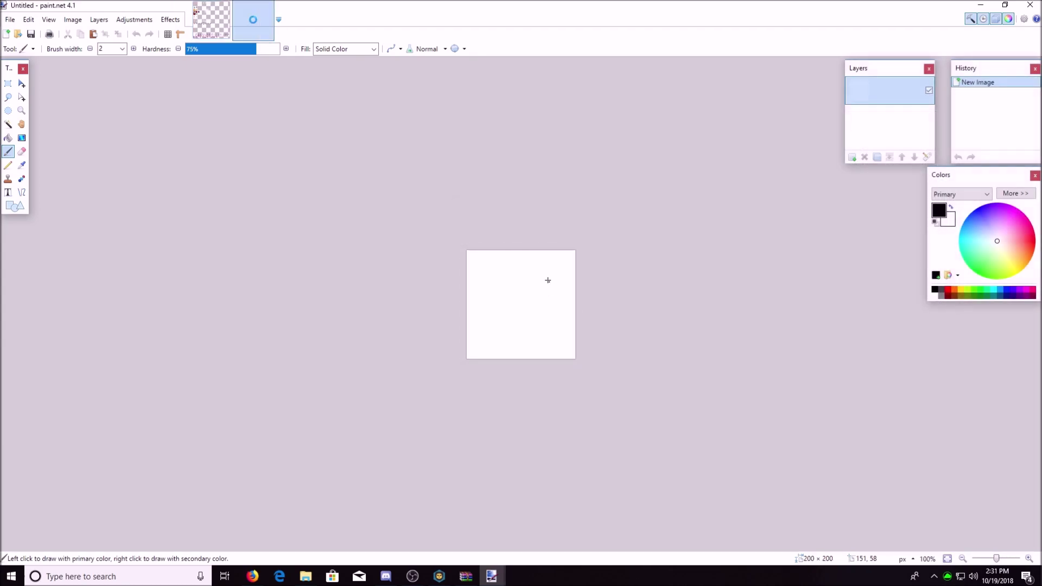
# Magic-wand the white canvas and cut it away to full transparency
pyautogui.press('s')
pyautogui.click(541, 313)
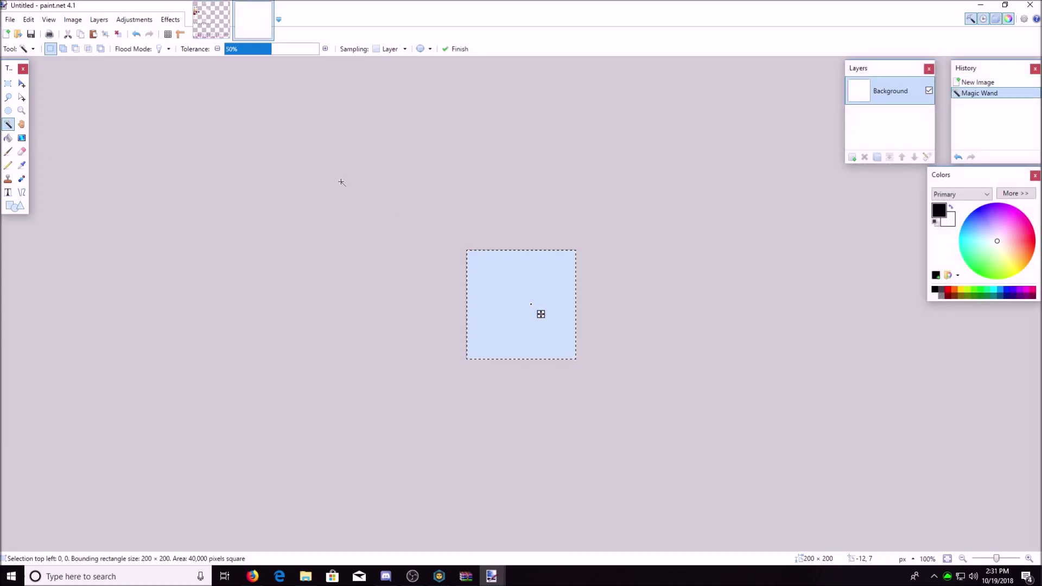
pyautogui.click(68, 34)
pyautogui.scroll(4, 542, 306)
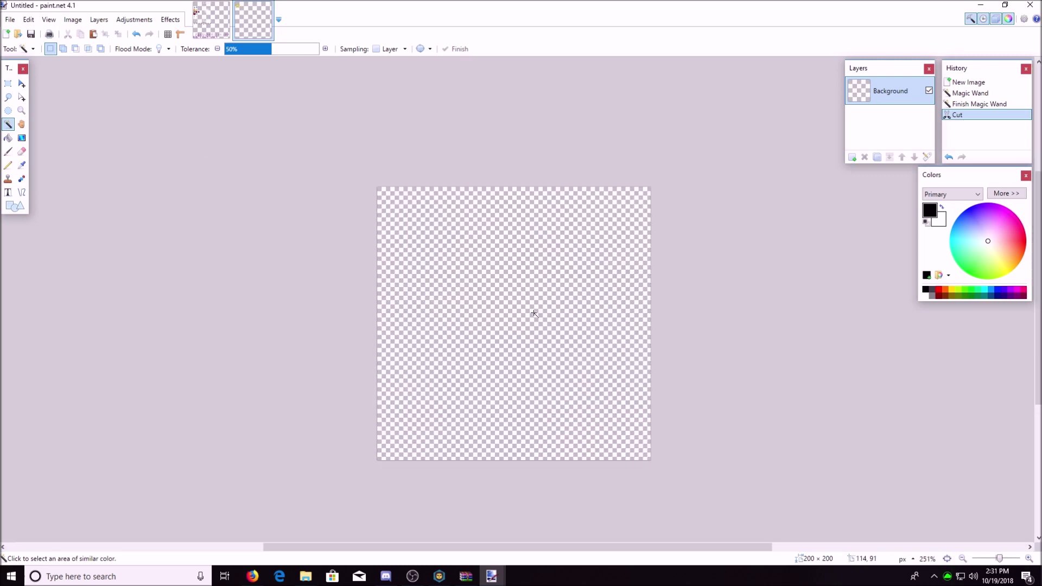
pyautogui.scroll(-2, 534, 313)
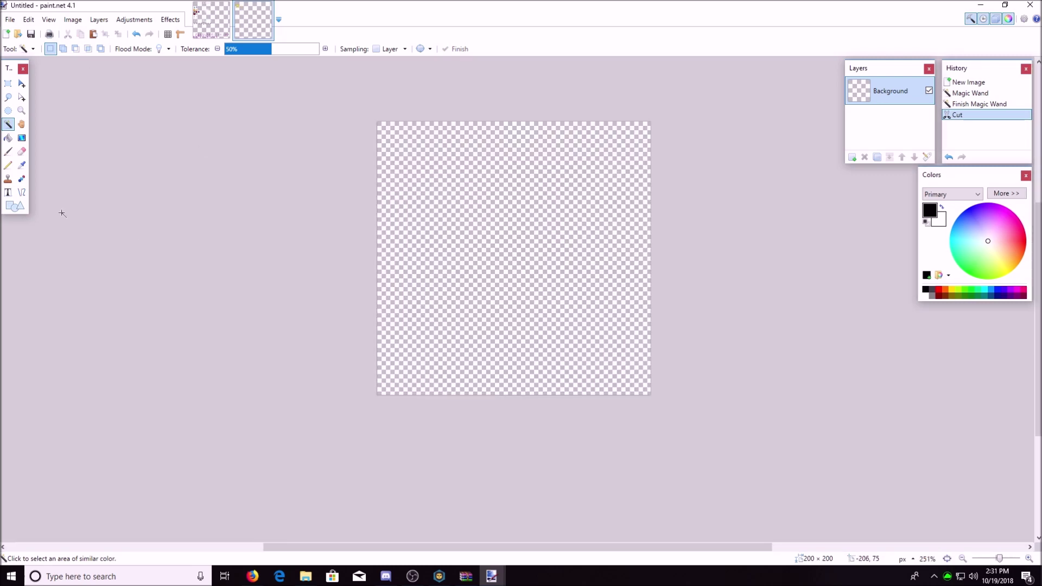
# Set the Shapes tool's shape type to Club
pyautogui.click(16, 209)
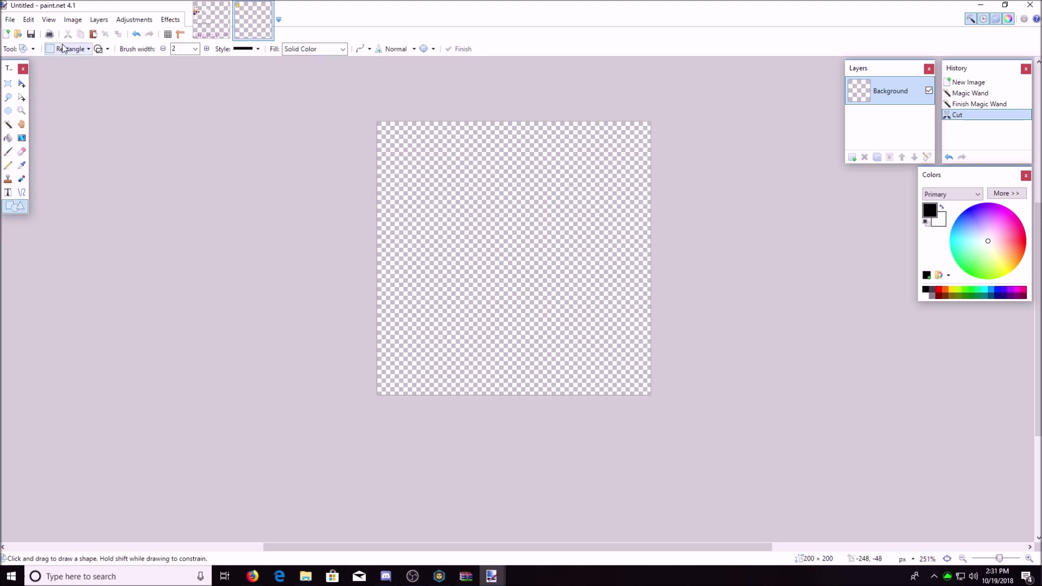
pyautogui.click(65, 49)
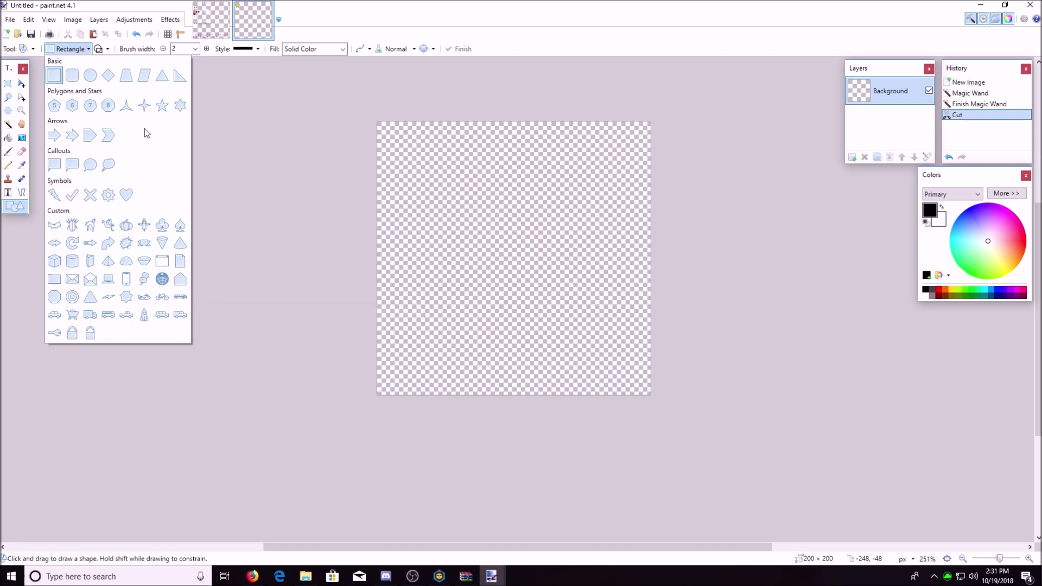
pyautogui.click(162, 230)
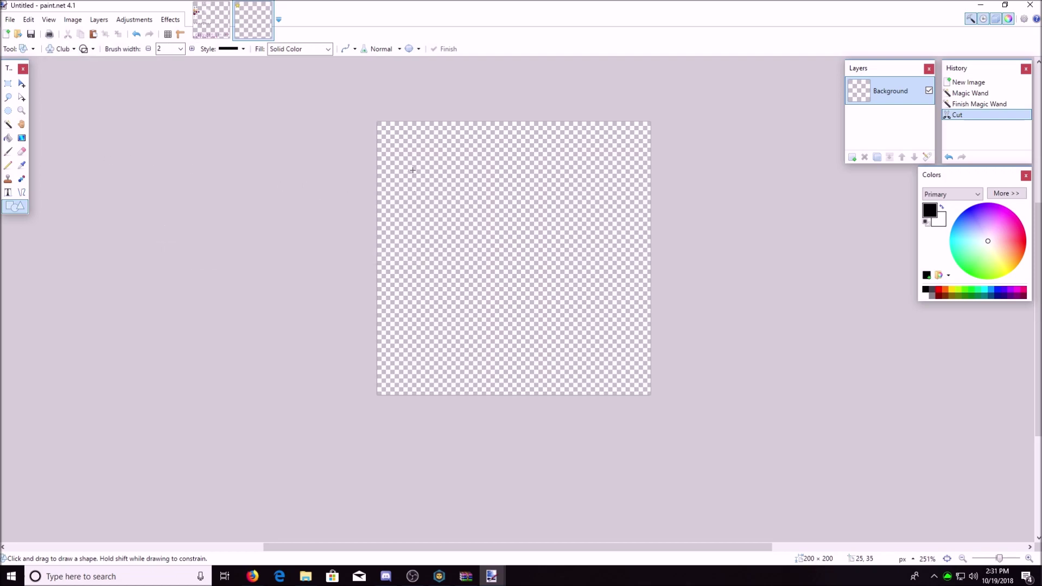
# Drag out a club outline with antialiasing off, nudging it up and right
pyautogui.moveTo(422, 182)
pyautogui.mouseDown()
pyautogui.moveTo(580, 336)
pyautogui.moveTo(633, 354)
pyautogui.mouseUp()
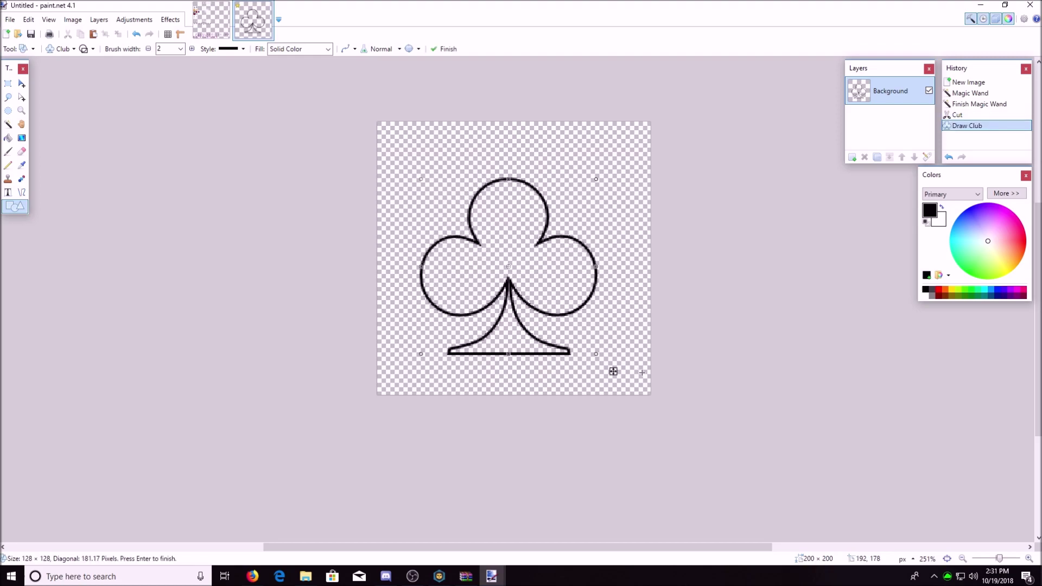
pyautogui.click(345, 48)
pyautogui.moveTo(613, 371); pyautogui.dragTo(617, 363)
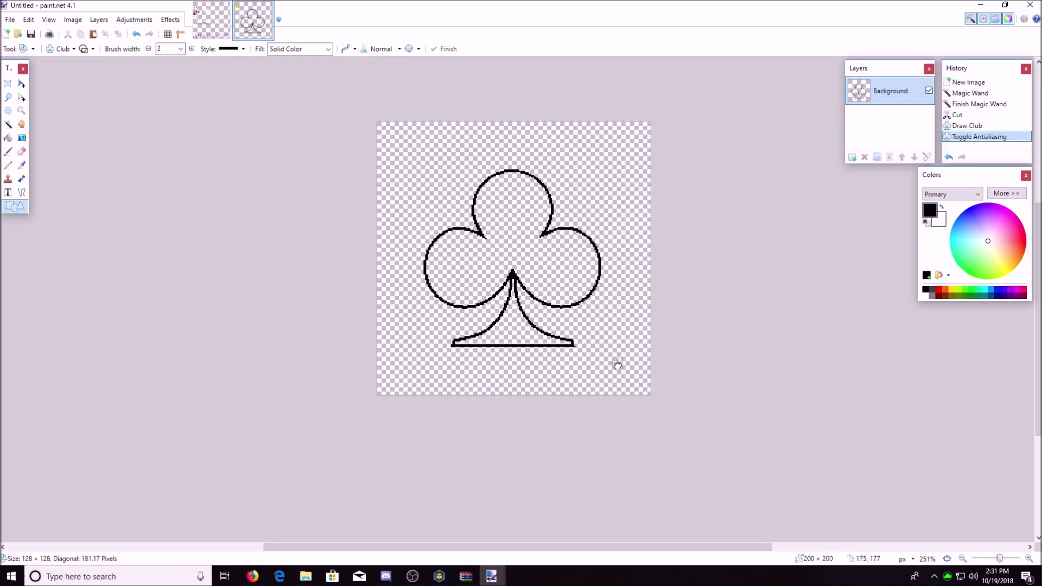
# Set the club's outline brush width to 6 and finalize the shape
pyautogui.doubleClick(165, 50)
pyautogui.write('5')
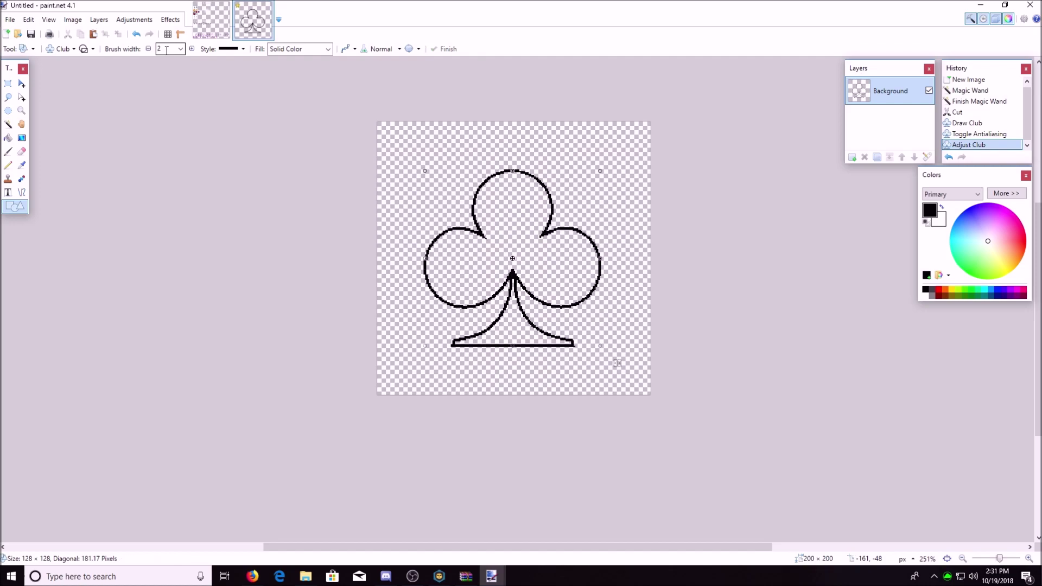
pyautogui.scroll(-1, 167, 50)
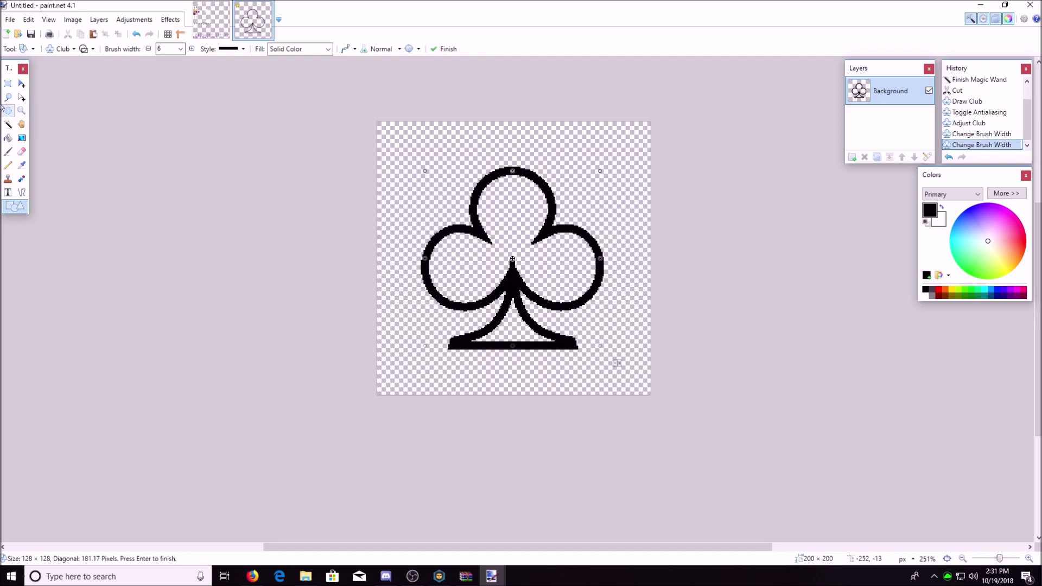
pyautogui.click(5, 125)
# Cut two patches of stray pixels from the club's stem tip using rectangle selections
pyautogui.click(153, 179)
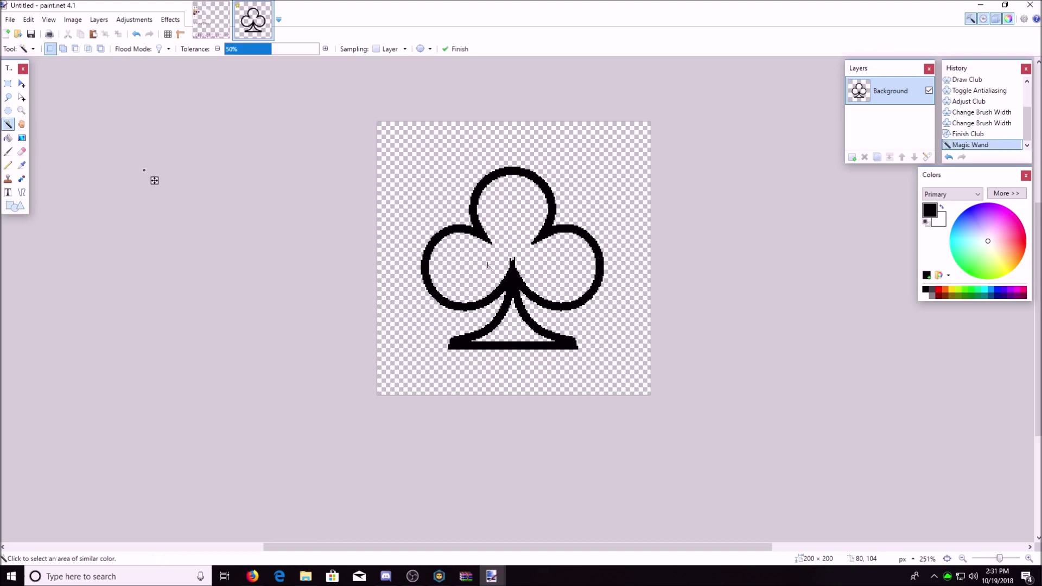
pyautogui.scroll(5, 488, 266)
pyautogui.scroll(4, 579, 282)
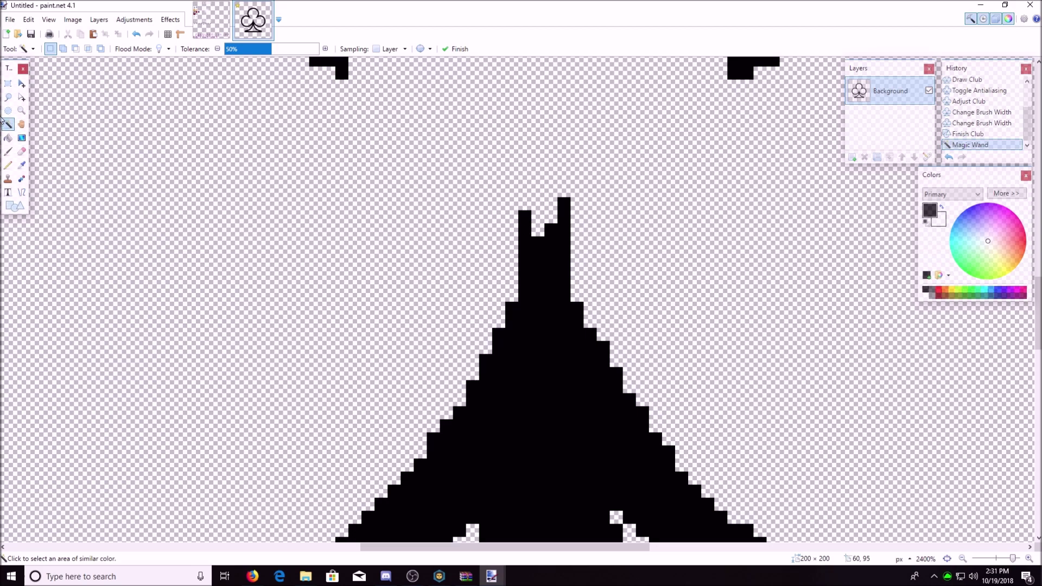
pyautogui.click(8, 83)
pyautogui.moveTo(507, 198); pyautogui.dragTo(523, 225)
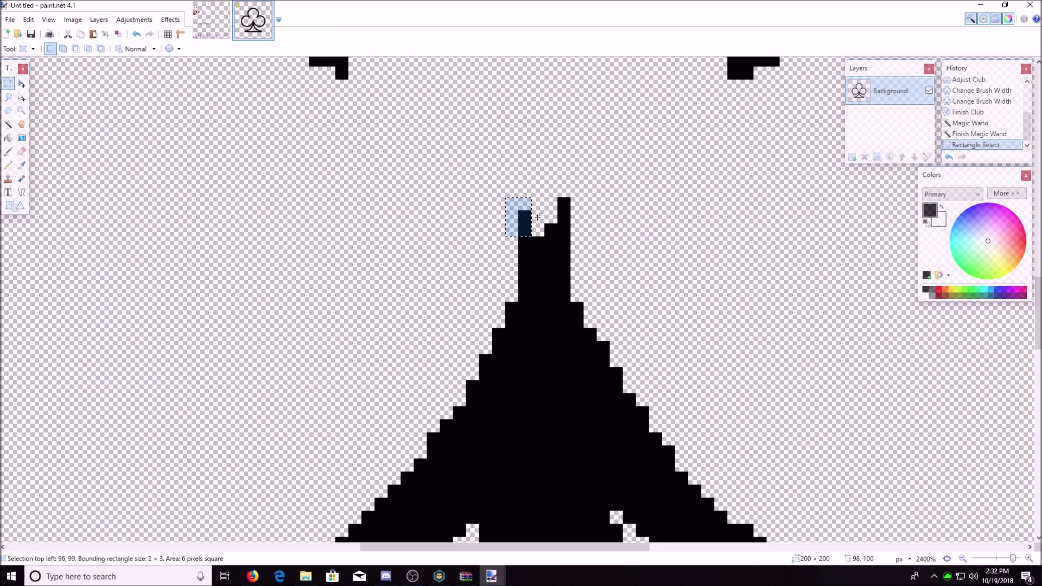
pyautogui.click(68, 35)
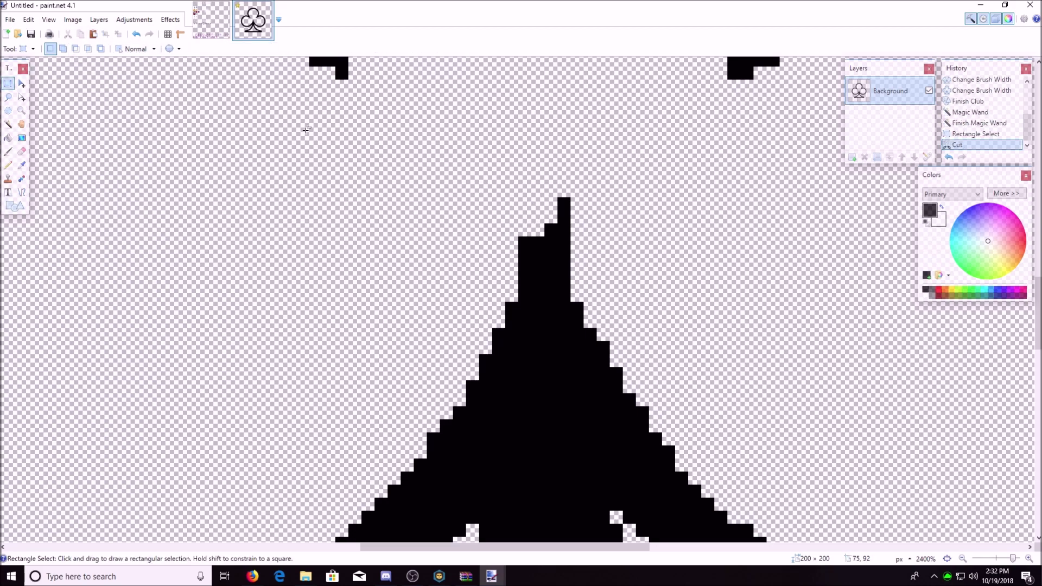
pyautogui.moveTo(564, 197); pyautogui.dragTo(544, 236)
pyautogui.click(67, 35)
# Cut a 1×3 pixel sliver from the stem tip
pyautogui.scroll(-12, 396, 202)
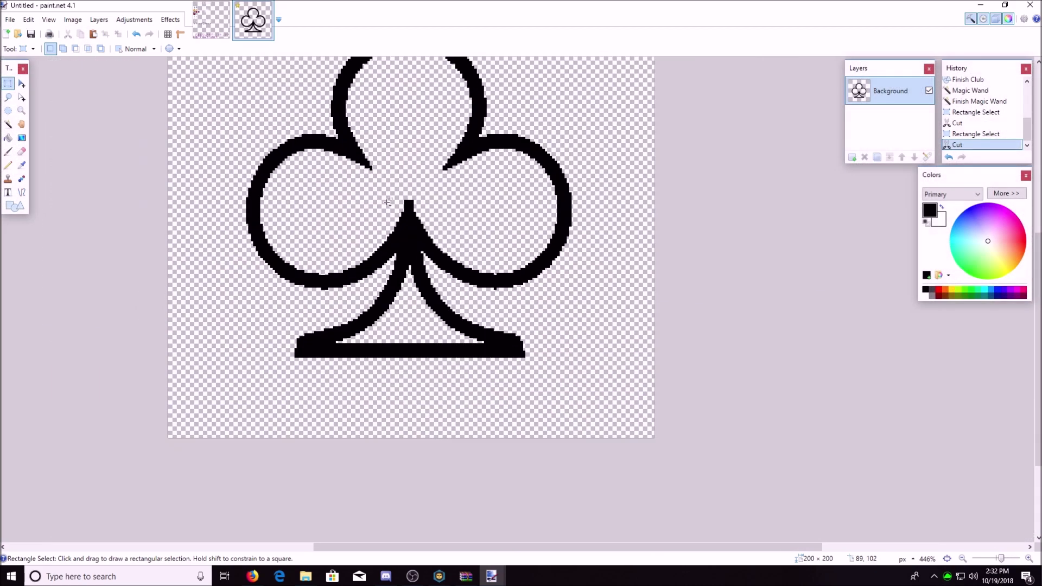
pyautogui.scroll(4, 399, 205)
pyautogui.scroll(5, 399, 205)
pyautogui.moveTo(411, 179)
pyautogui.mouseDown()
pyautogui.moveTo(417, 198)
pyautogui.moveTo(443, 198)
pyautogui.mouseUp()
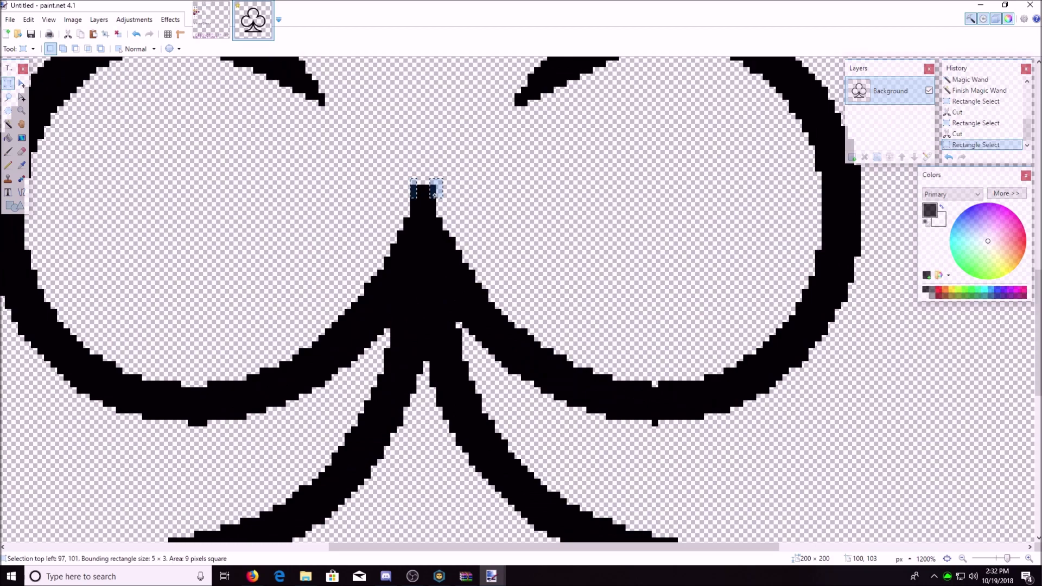
pyautogui.click(67, 34)
# Start a Lasso selection along the left edge of the club's base
pyautogui.scroll(-6, 233, 152)
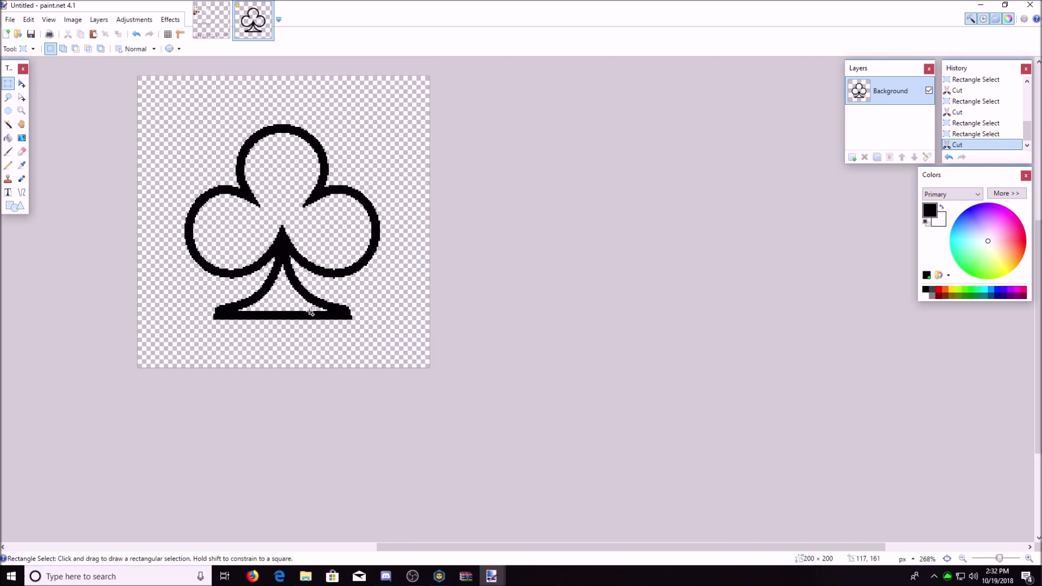
pyautogui.scroll(4, 197, 309)
pyautogui.scroll(3, 198, 310)
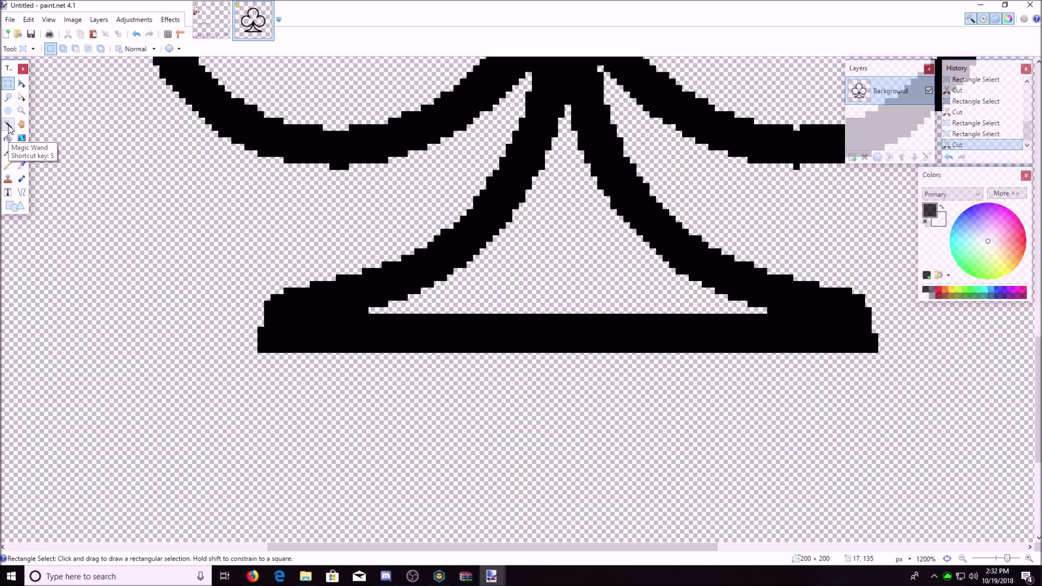
pyautogui.click(8, 97)
pyautogui.scroll(3, 420, 250)
pyautogui.moveTo(415, 254); pyautogui.dragTo(284, 295)
# Lasso-select the rounded left end of the base, undoing two failed attempts
pyautogui.scroll(-2, 195, 298)
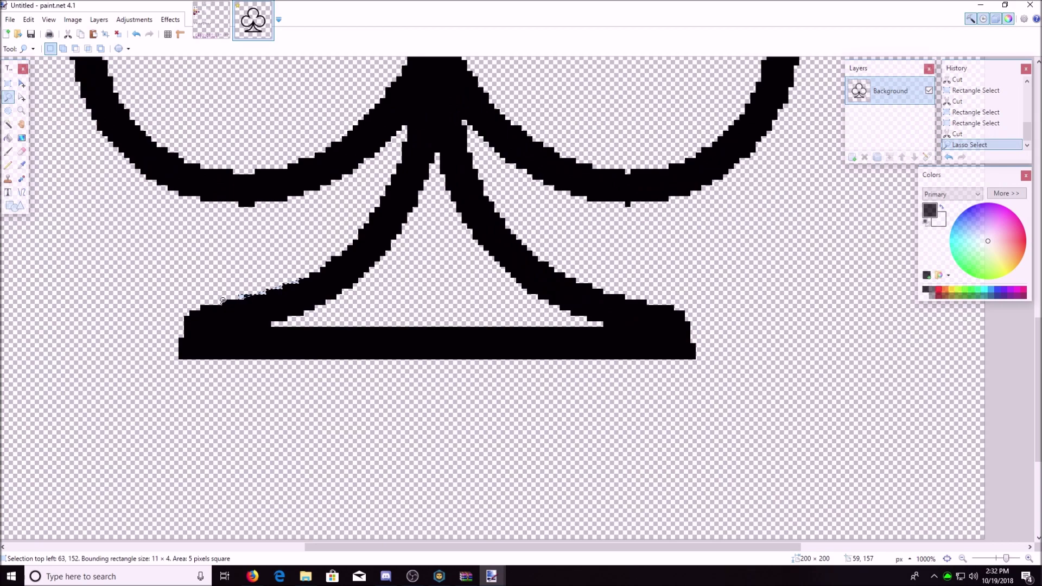
pyautogui.scroll(3, 228, 301)
pyautogui.moveTo(286, 287)
pyautogui.mouseDown()
pyautogui.moveTo(221, 300)
pyautogui.moveTo(245, 301)
pyautogui.mouseUp()
pyautogui.click(136, 34)
pyautogui.moveTo(264, 287); pyautogui.dragTo(232, 296)
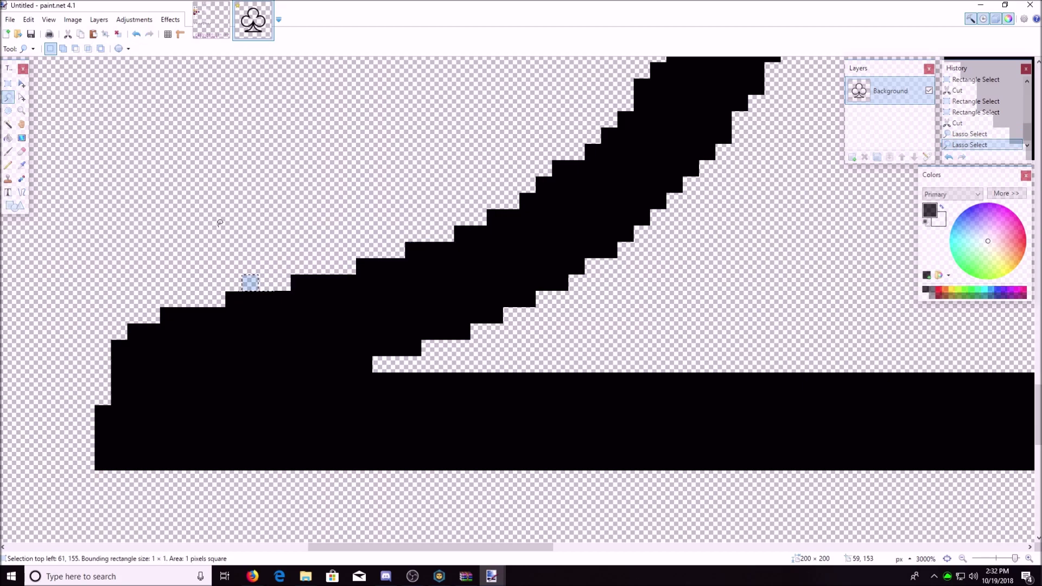
pyautogui.click(136, 34)
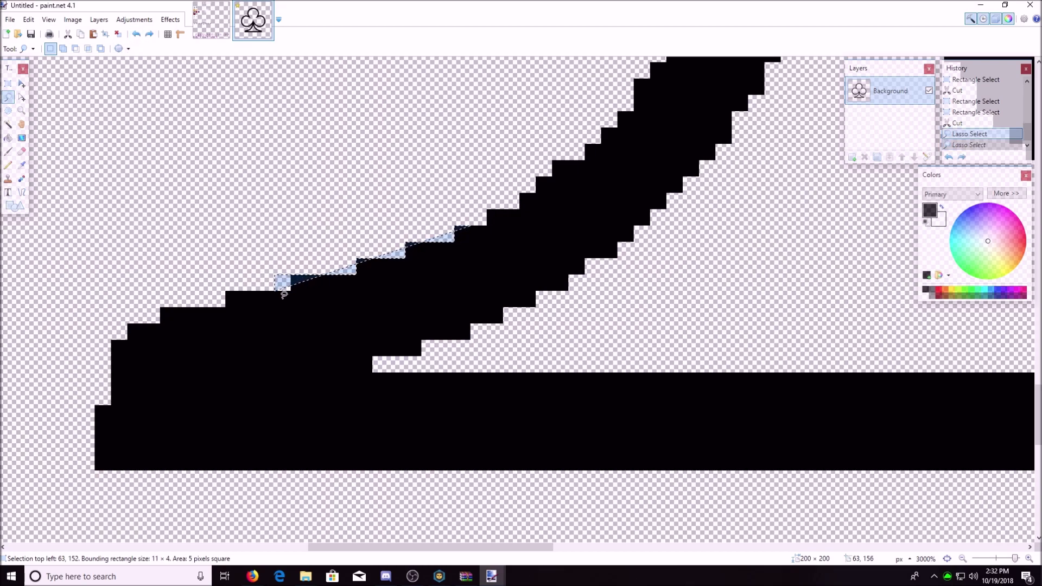
pyautogui.moveTo(292, 286)
pyautogui.mouseDown()
pyautogui.moveTo(167, 316)
pyautogui.moveTo(128, 343)
pyautogui.moveTo(103, 466)
pyautogui.moveTo(260, 473)
pyautogui.moveTo(275, 467)
pyautogui.moveTo(275, 434)
pyautogui.mouseUp()
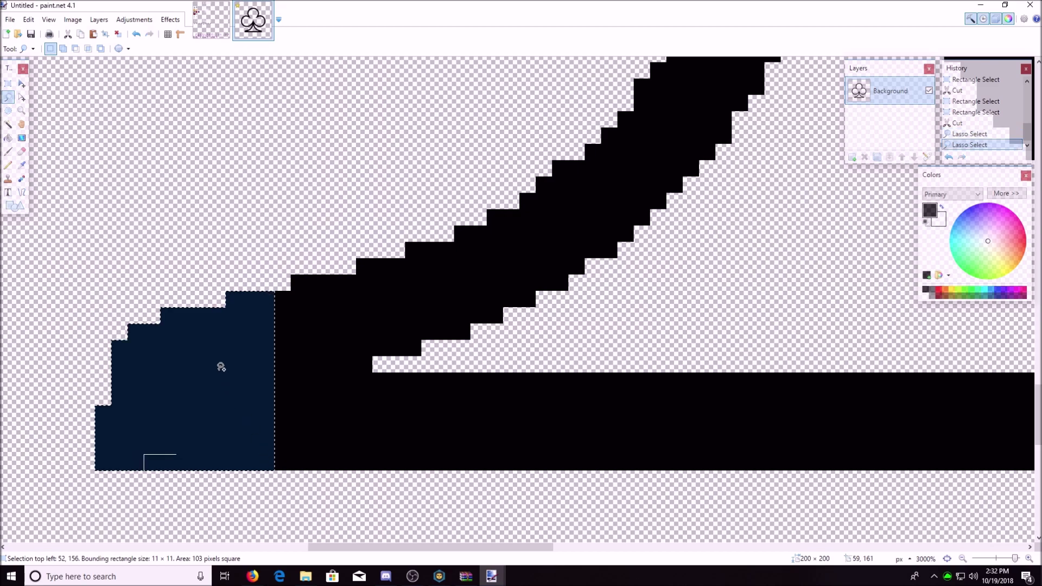
pyautogui.scroll(-3, 220, 364)
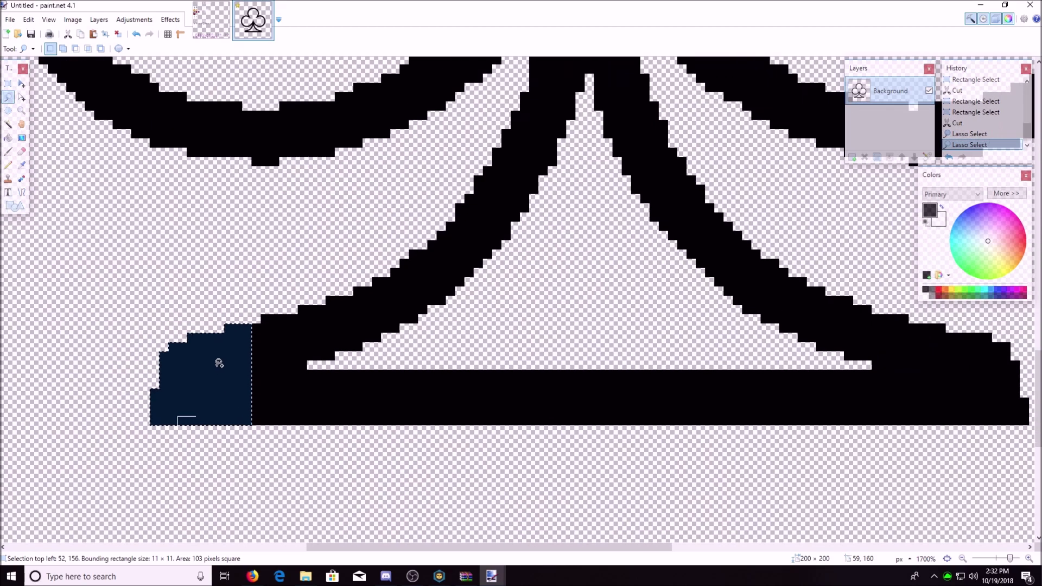
# Try the Grain noise effect and cancel it
pyautogui.click(170, 20)
pyautogui.moveTo(190, 99)
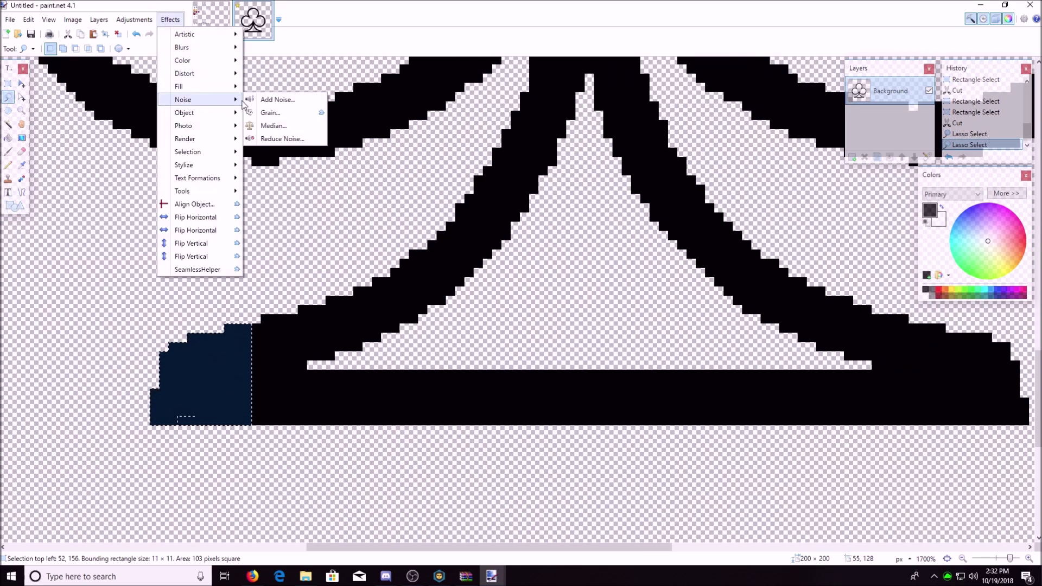
pyautogui.click(294, 116)
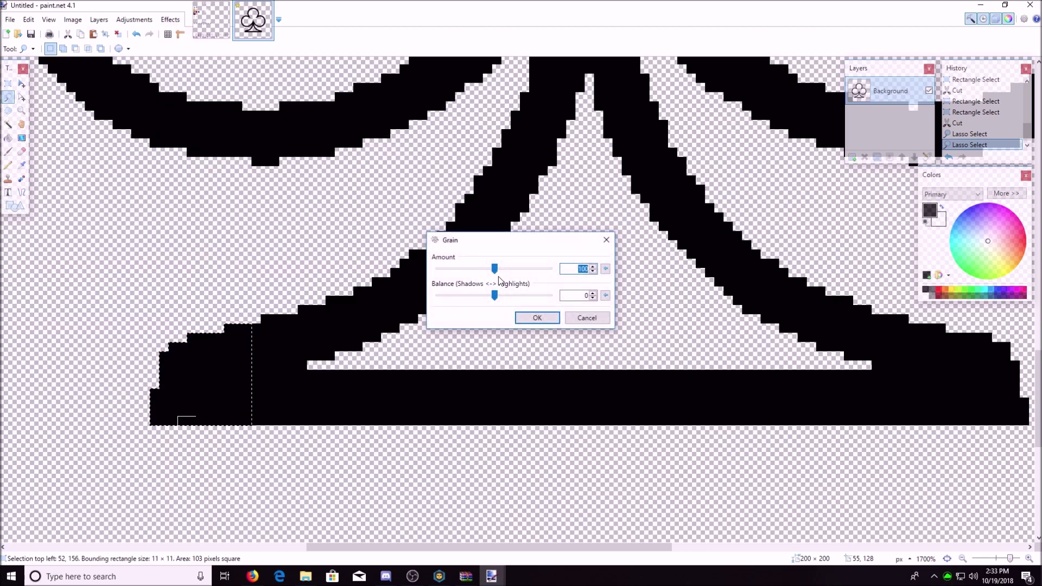
pyautogui.click(585, 317)
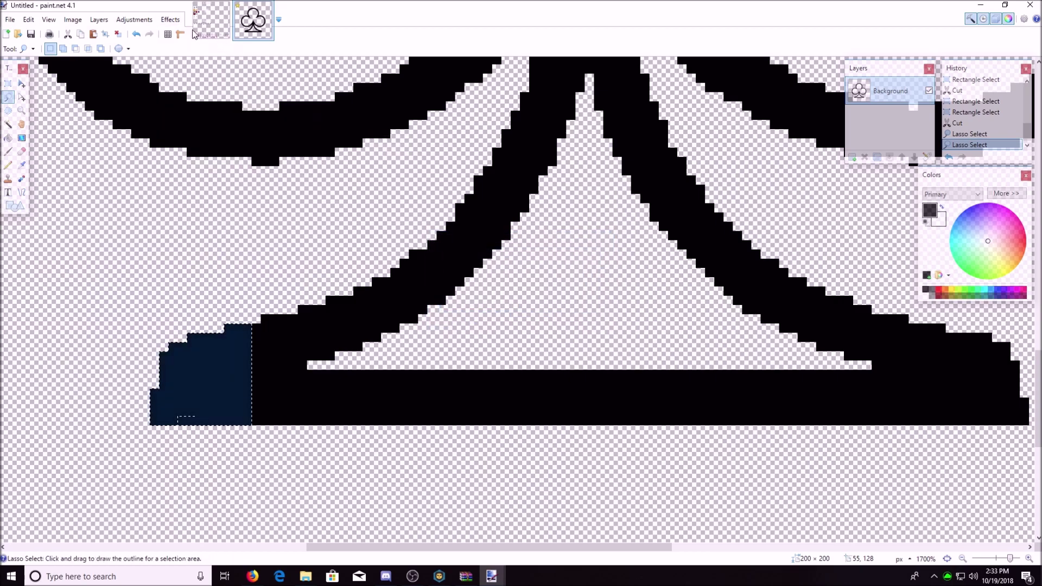
# Apply the Median noise filter to the selected base corner, then deselect
pyautogui.click(170, 19)
pyautogui.moveTo(200, 100)
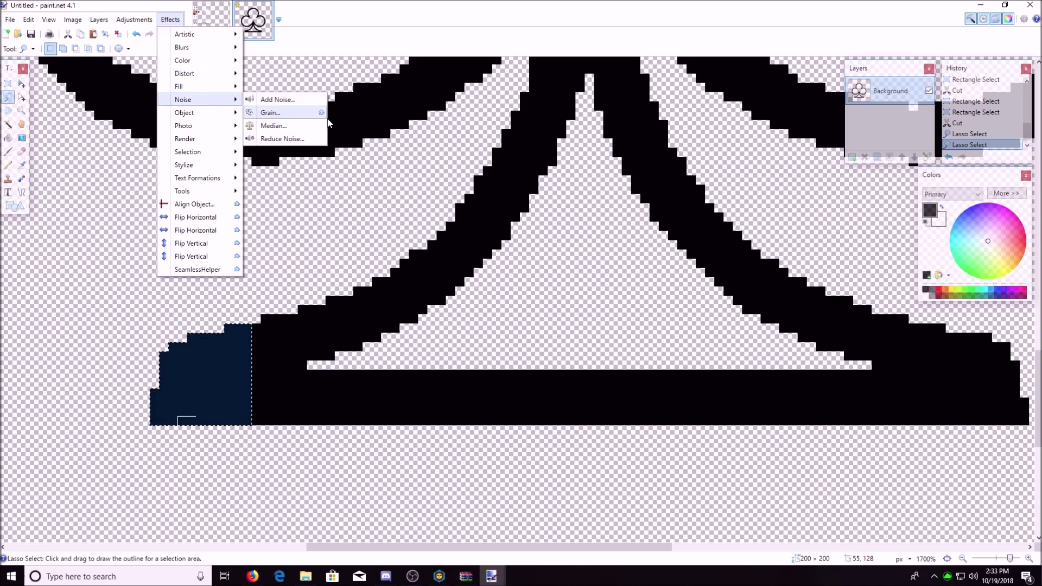
pyautogui.click(283, 125)
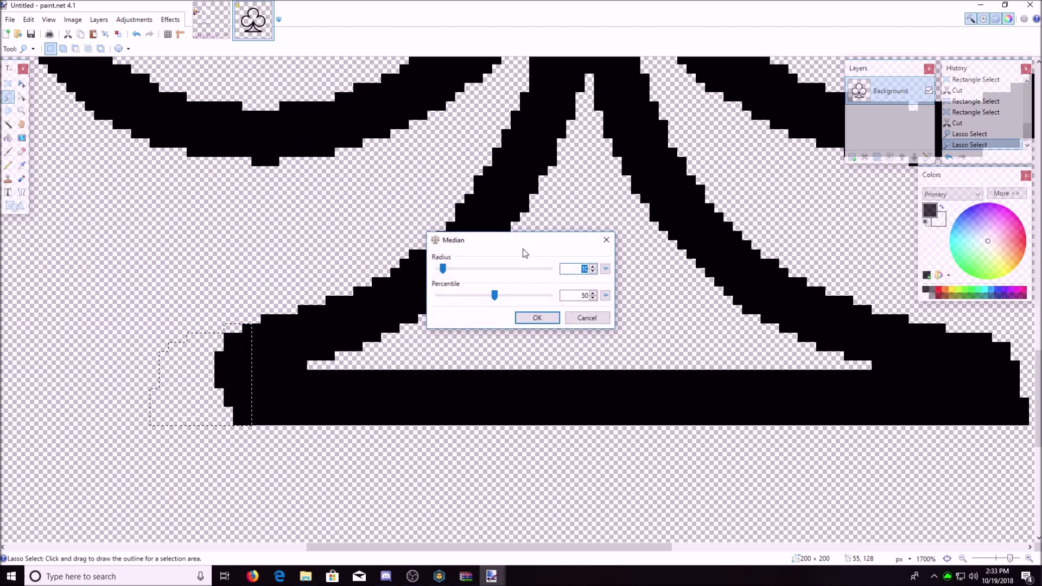
pyautogui.moveTo(520, 248); pyautogui.dragTo(595, 189)
pyautogui.click(611, 259)
pyautogui.keyDown('ctrl'); pyautogui.scroll(-7, 430, 300); pyautogui.keyUp('ctrl')
pyautogui.hotkey('ctrl', 'd')
pyautogui.keyDown('ctrl'); pyautogui.scroll(7, 488, 317); pyautogui.keyUp('ctrl')
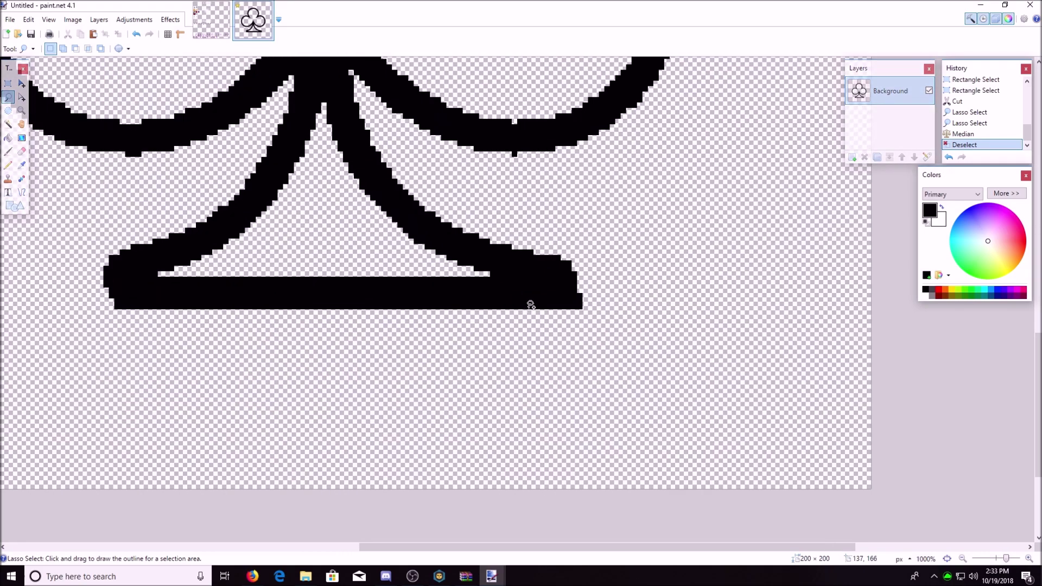
# Lasso-select the rough right end of the club's base
pyautogui.keyDown('ctrl'); pyautogui.scroll(5, 513, 258); pyautogui.keyUp('ctrl')
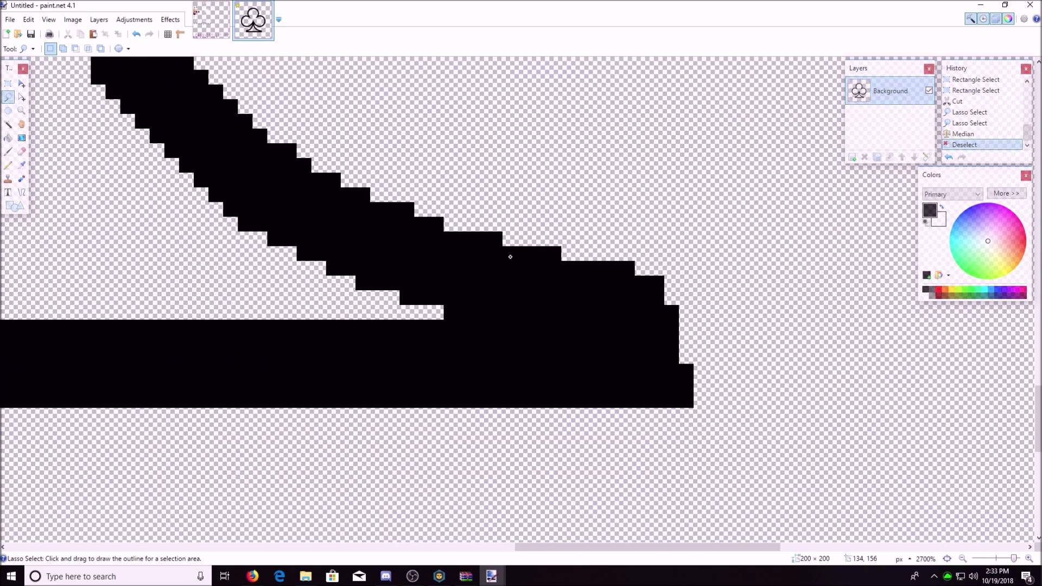
pyautogui.moveTo(510, 256); pyautogui.dragTo(634, 279)
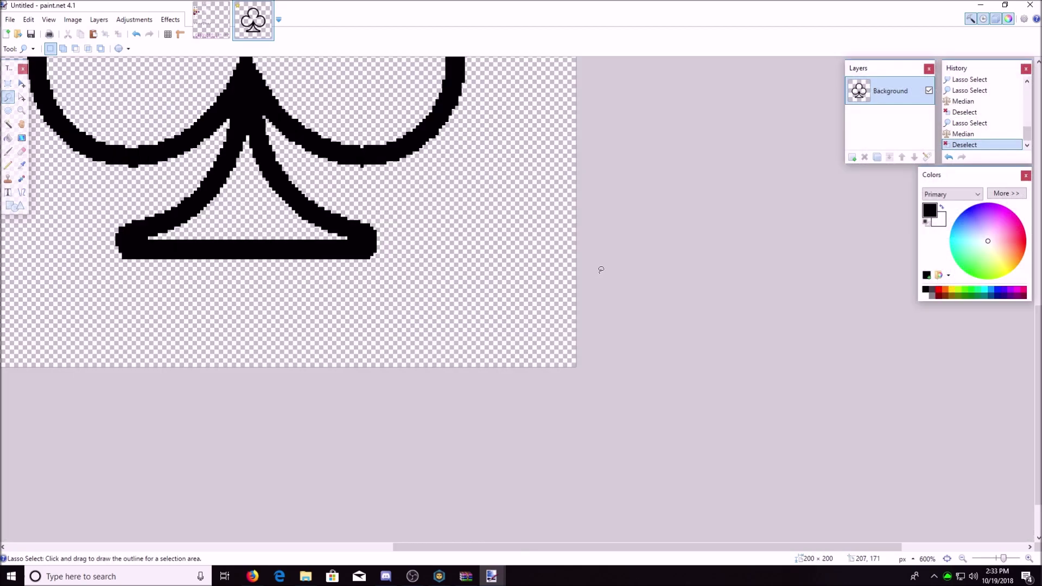
pyautogui.scroll(-1, 310, 248)
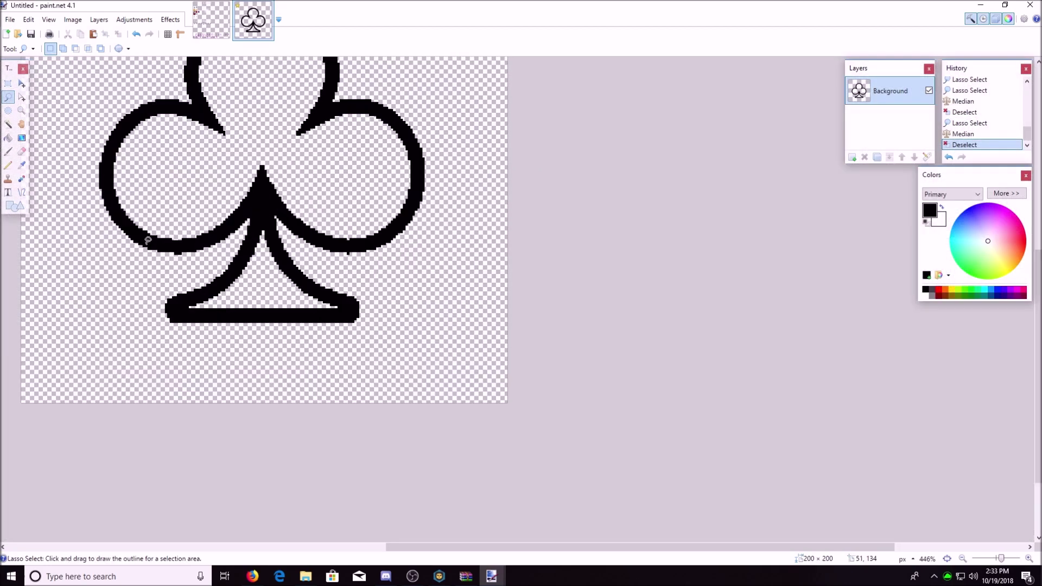
pyautogui.scroll(-2, 147, 240)
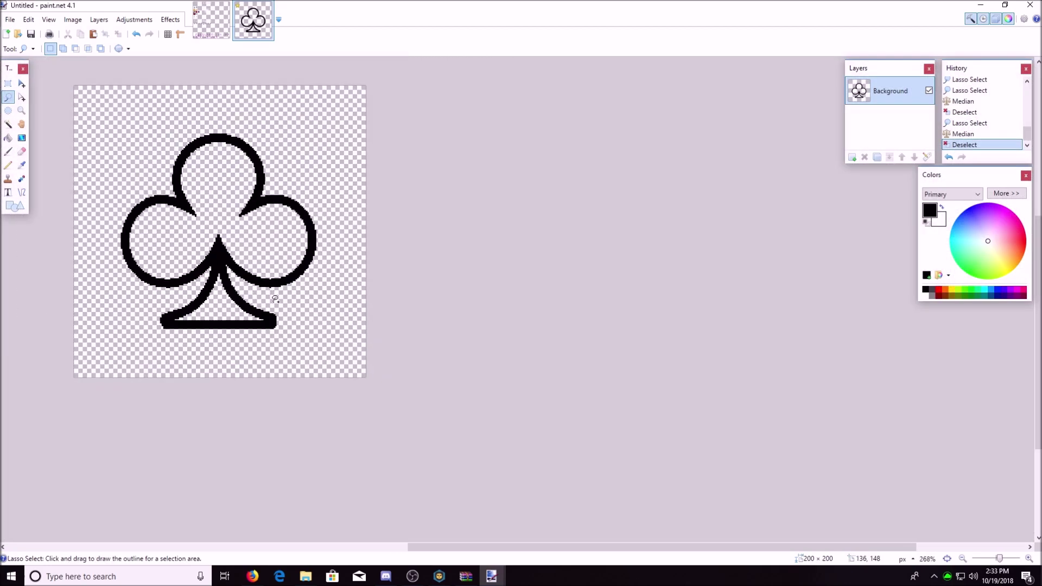
pyautogui.scroll(10, 275, 299)
# Cut the lone stray pixel below the lobe's curve
pyautogui.press('s')
pyautogui.moveTo(293, 276); pyautogui.dragTo(297, 281)
pyautogui.click(296, 279)
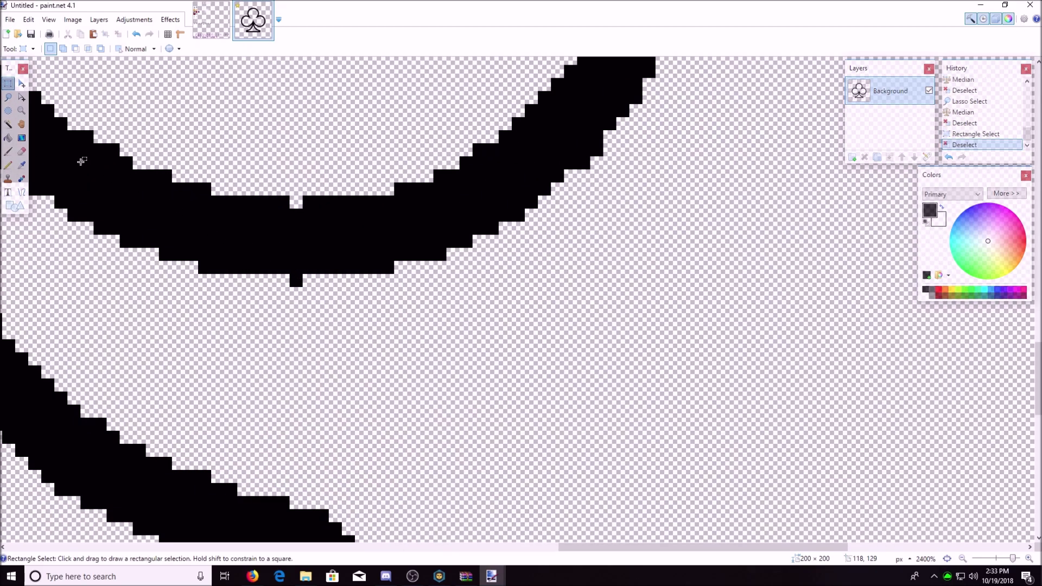
pyautogui.moveTo(289, 274); pyautogui.dragTo(304, 288)
pyautogui.click(68, 33)
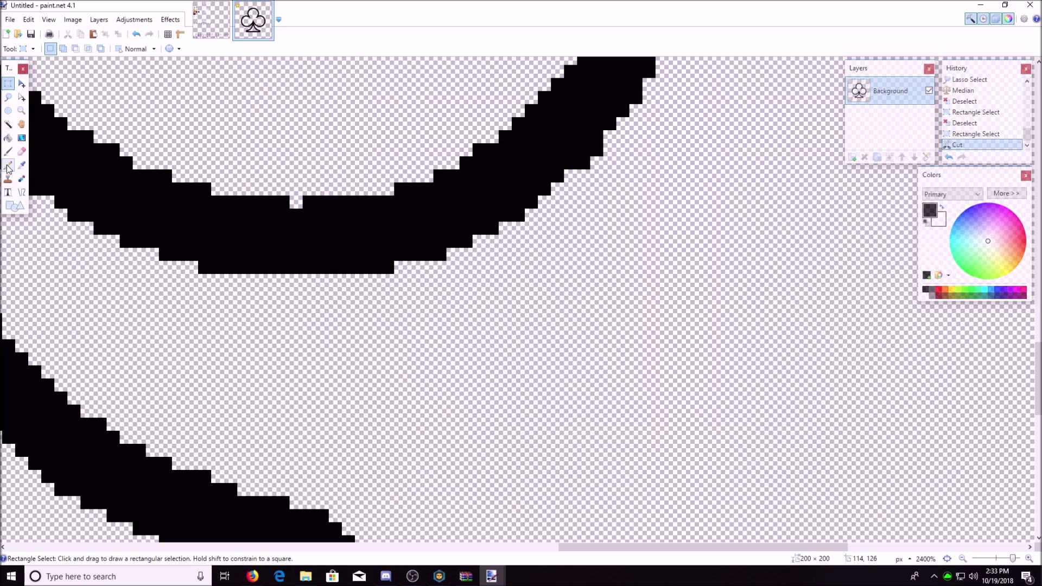
# Fill the notch in the club's outline with a black pencil pixel
pyautogui.press('p')
pyautogui.click(295, 202)
pyautogui.scroll(-7, 344, 221)
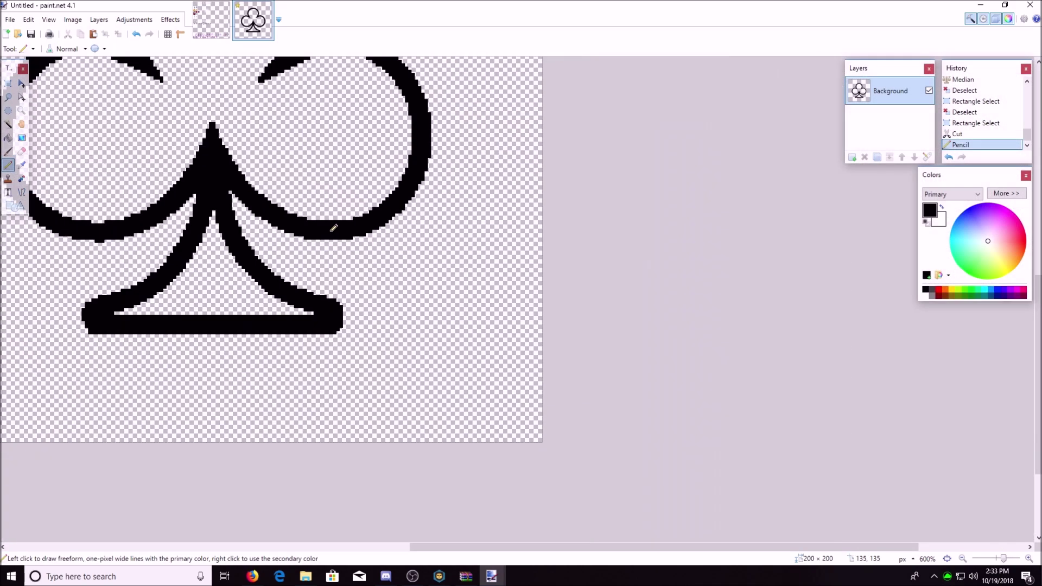
pyautogui.scroll(-4, 334, 228)
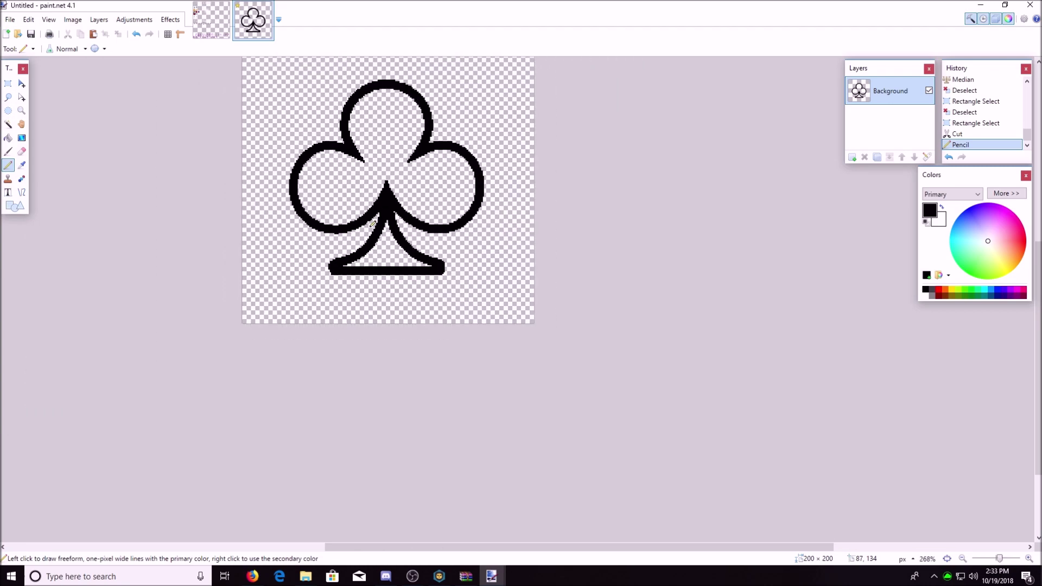
pyautogui.scroll(1, 372, 223)
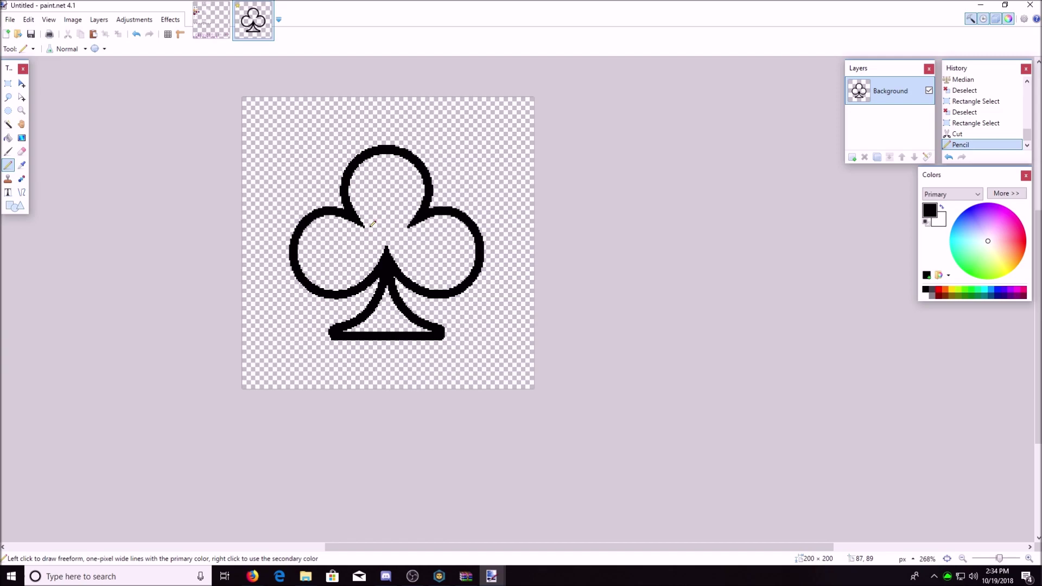
pyautogui.scroll(-2, 357, 220)
pyautogui.scroll(5, 199, 180)
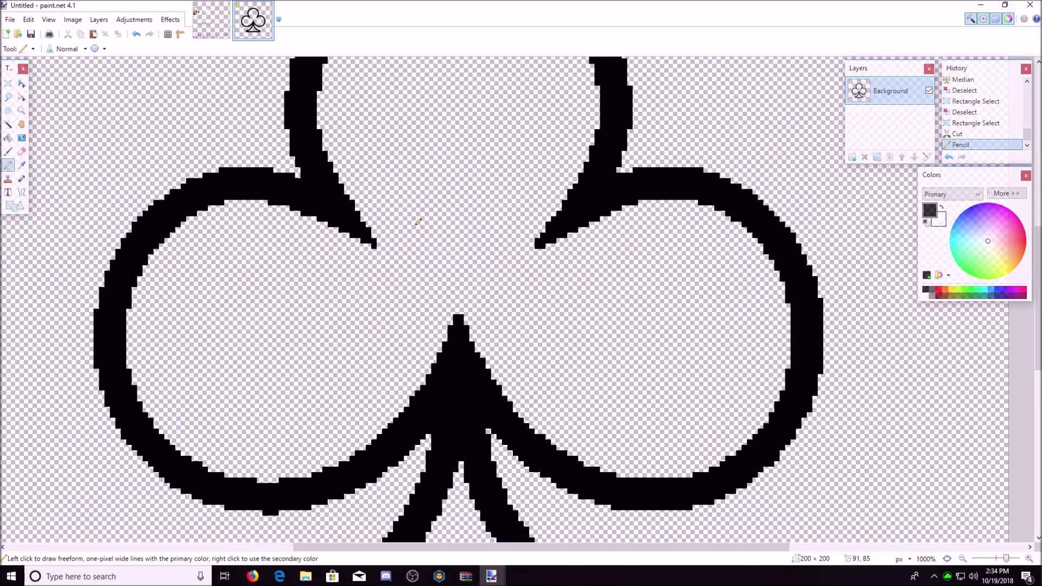
pyautogui.scroll(-1, 199, 180)
# Magic-wand the club's lobe and stem interiors and set the primary colour to 191919
pyautogui.click(8, 126)
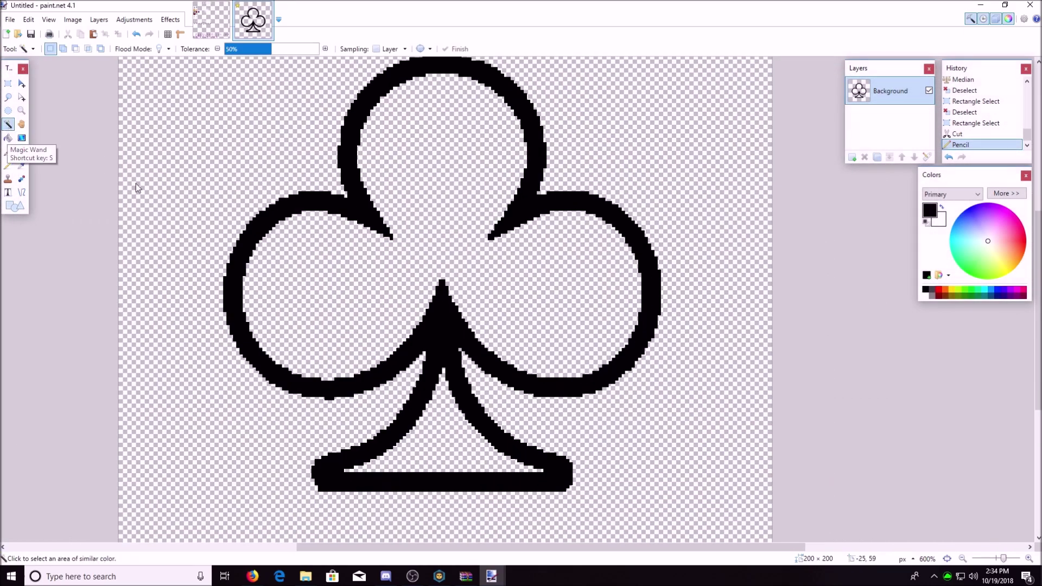
pyautogui.click(417, 170)
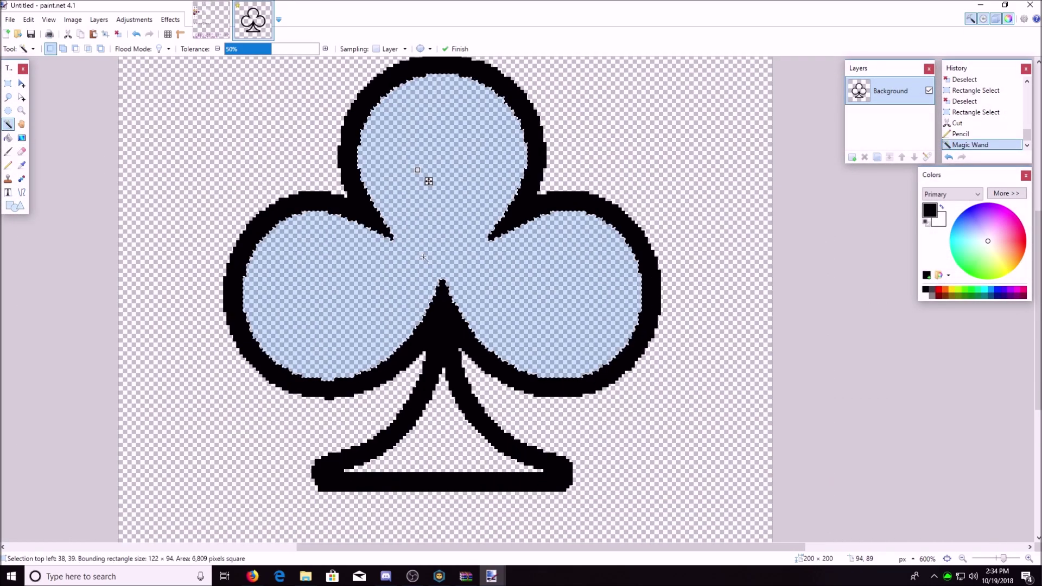
pyautogui.keyDown('ctrl'); pyautogui.click(450, 444); pyautogui.keyUp('ctrl')
pyautogui.click(1006, 193)
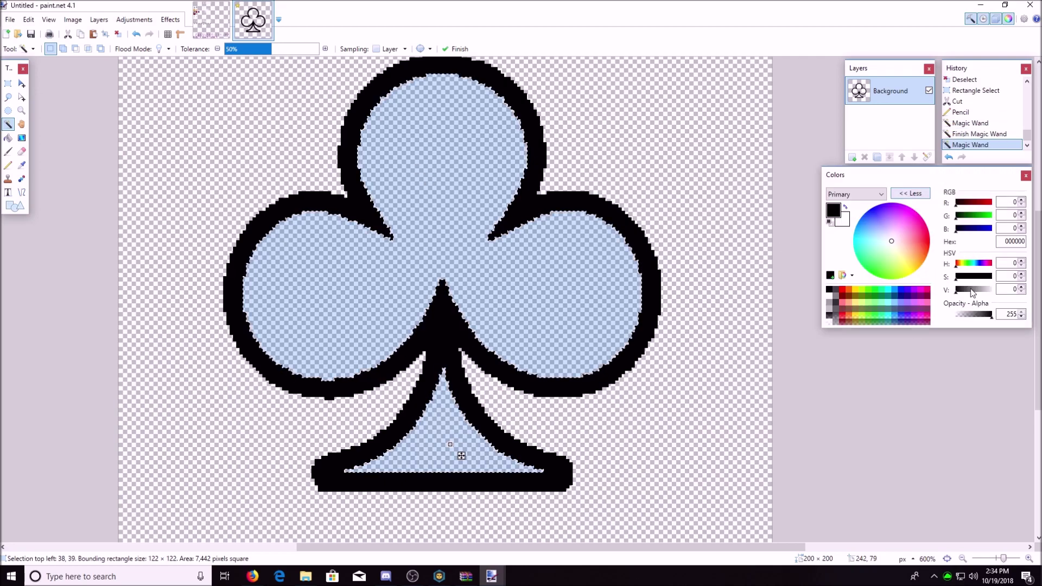
pyautogui.click(1024, 286)
pyautogui.click(1023, 287)
pyautogui.click(1023, 286)
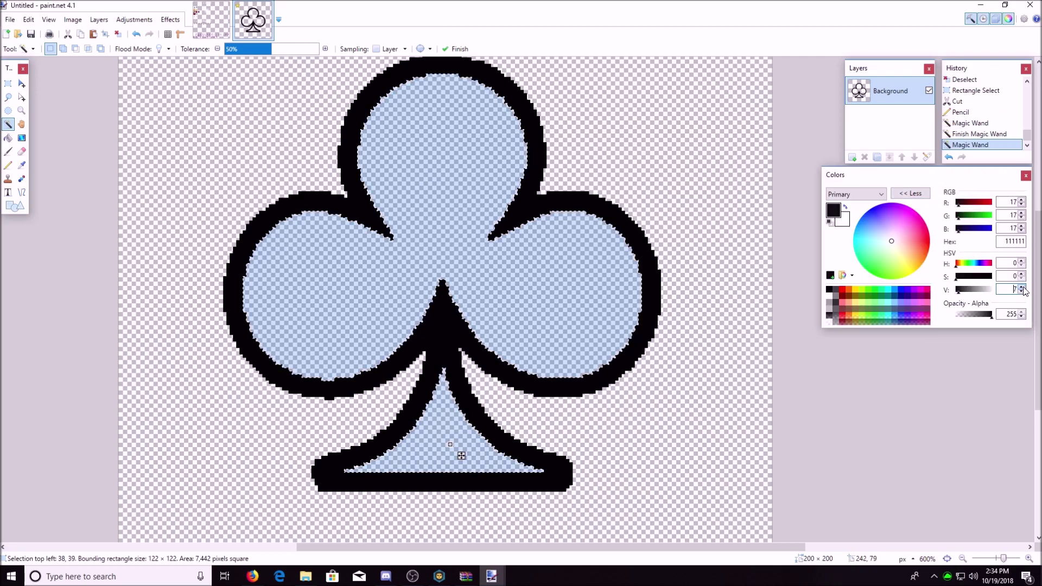
# Fill the selection with a diagonal gradient, lighter at upper left, then deselect
pyautogui.click(21, 137)
pyautogui.scroll(-4, 314, 201)
pyautogui.moveTo(235, 115); pyautogui.dragTo(360, 235)
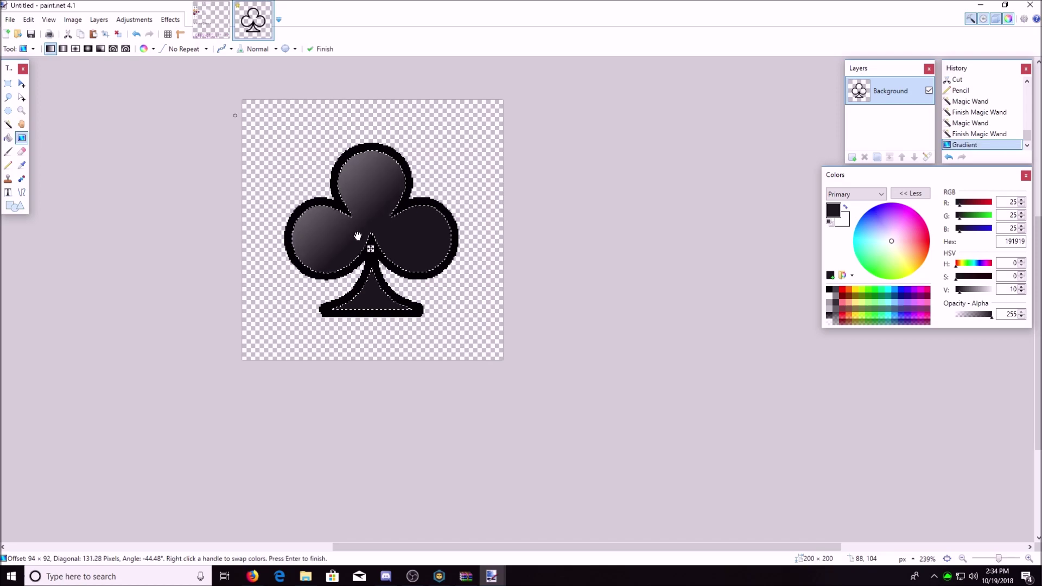
pyautogui.click(8, 123)
pyautogui.click(102, 151)
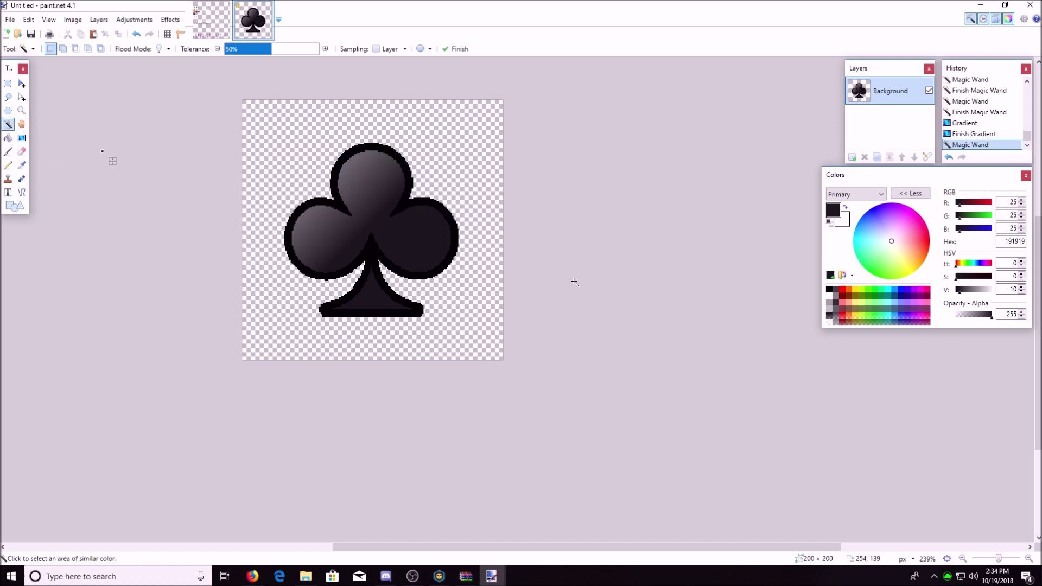
# Restore the club interior selection and apply an Average blur to it
pyautogui.scroll(-2, 325, 228)
pyautogui.scroll(3, 227, 197)
pyautogui.click(138, 35)
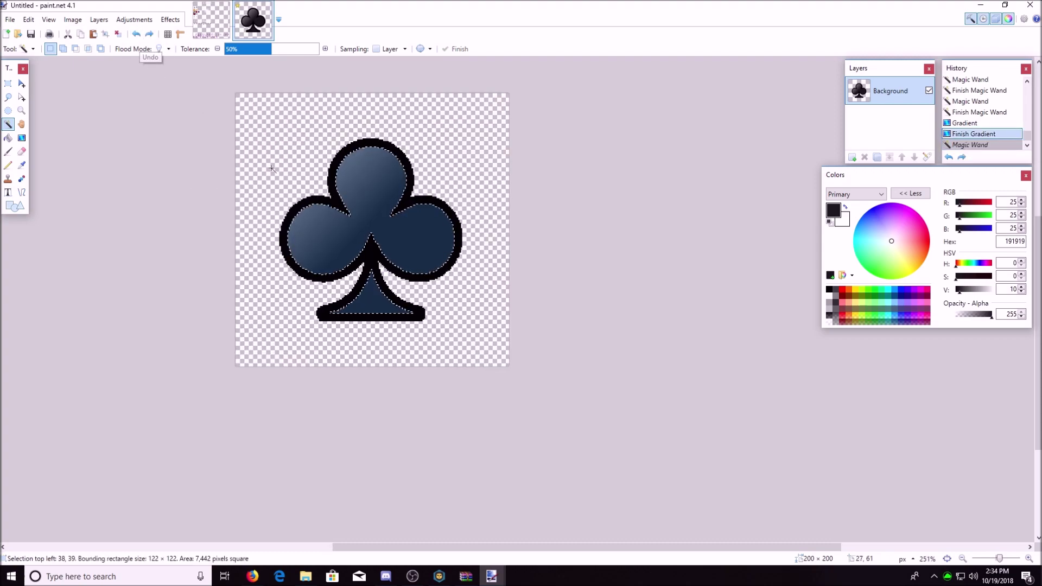
pyautogui.click(174, 20)
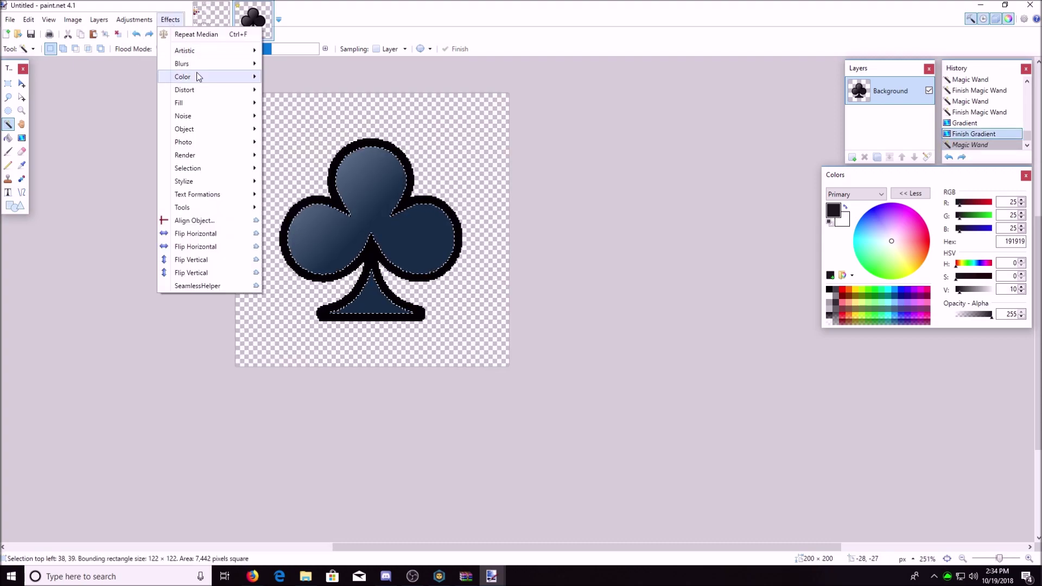
pyautogui.moveTo(217, 63)
pyautogui.click(293, 65)
pyautogui.moveTo(478, 253); pyautogui.dragTo(594, 197)
pyautogui.click(647, 244)
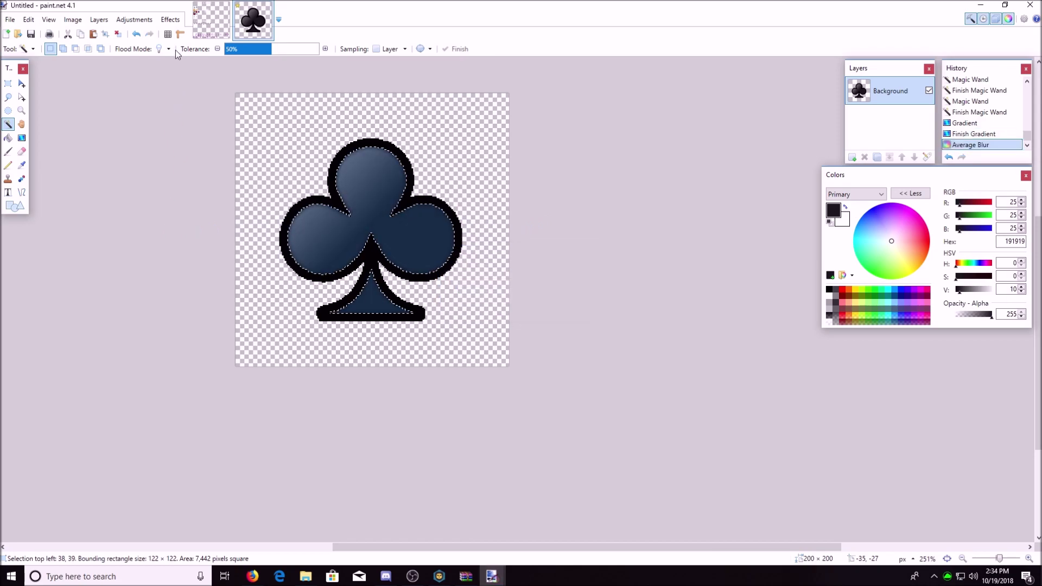
# Duplicate the blurred layer several times, merge the copies down, and deselect
pyautogui.click(876, 156)
pyautogui.click(877, 157)
pyautogui.click(877, 157)
pyautogui.click(876, 157)
pyautogui.click(877, 157)
pyautogui.click(889, 157)
pyautogui.click(889, 156)
pyautogui.click(888, 157)
pyautogui.click(876, 157)
pyautogui.click(888, 157)
pyautogui.click(889, 157)
pyautogui.click(889, 157)
pyautogui.click(149, 239)
# Cut away the stray pixels below the club's left lobe
pyautogui.scroll(6, 333, 229)
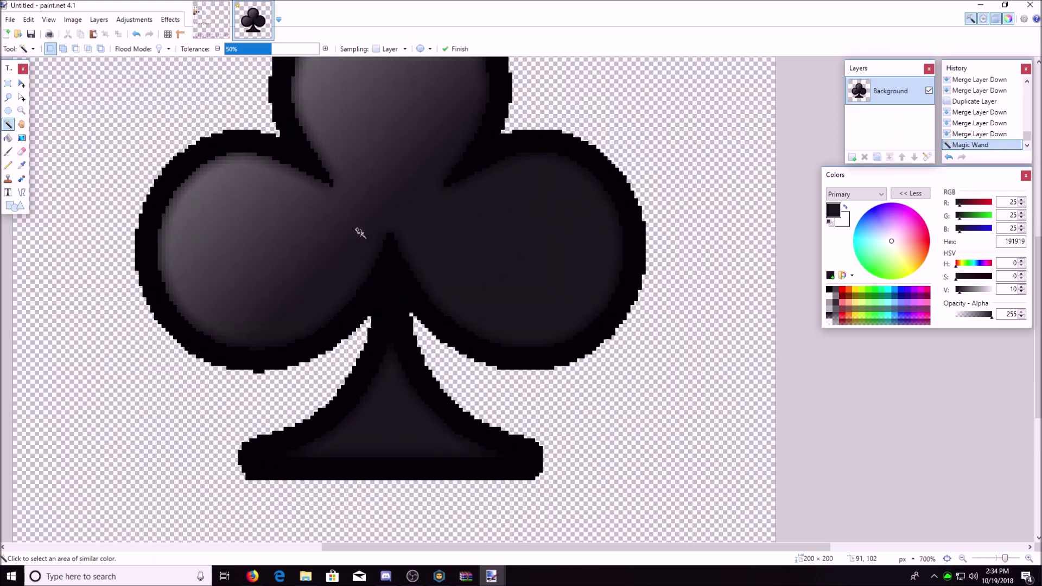
pyautogui.scroll(-4, 219, 251)
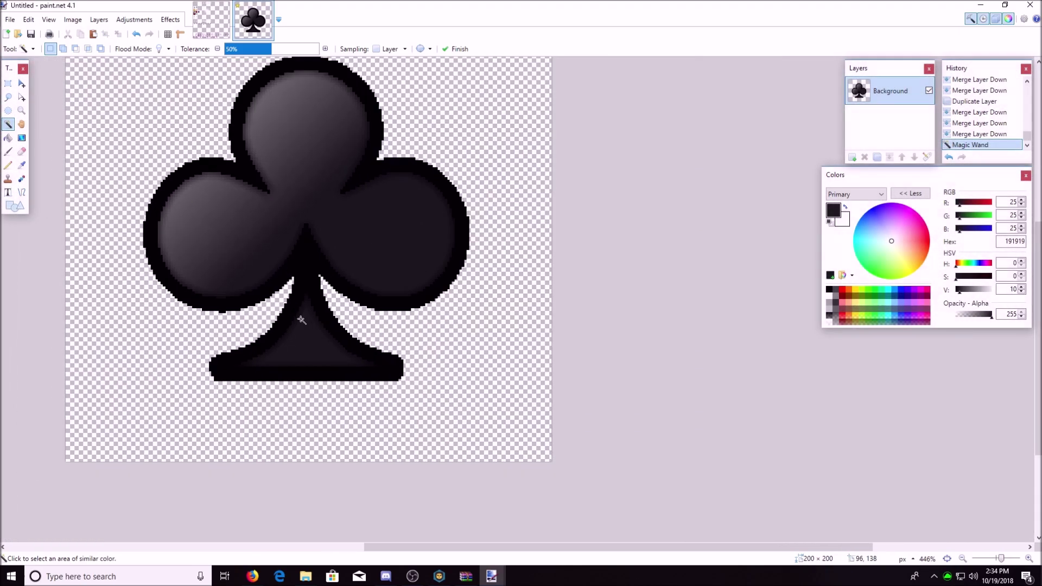
pyautogui.scroll(-4, 298, 347)
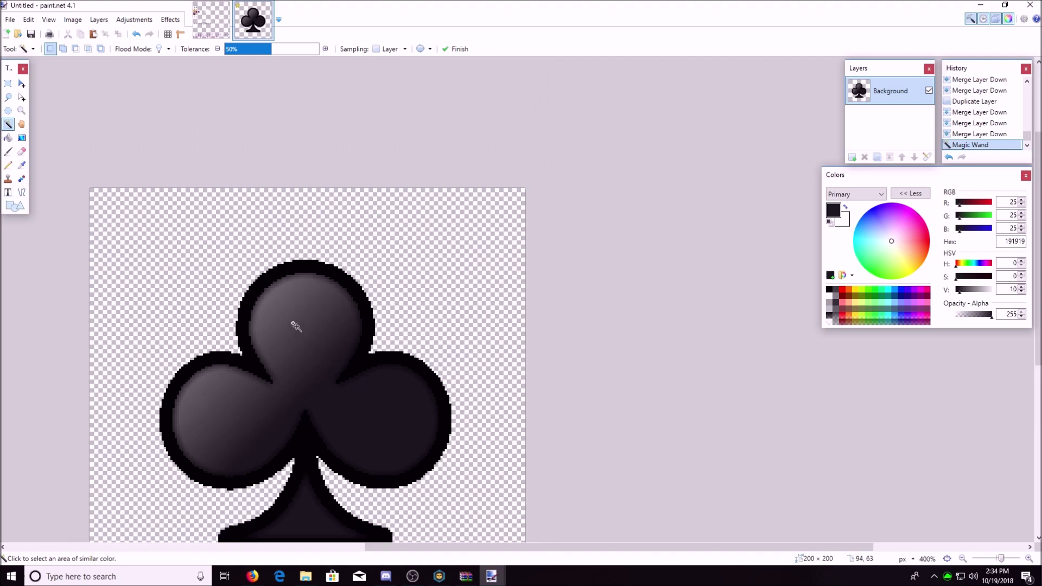
pyautogui.scroll(4, 279, 209)
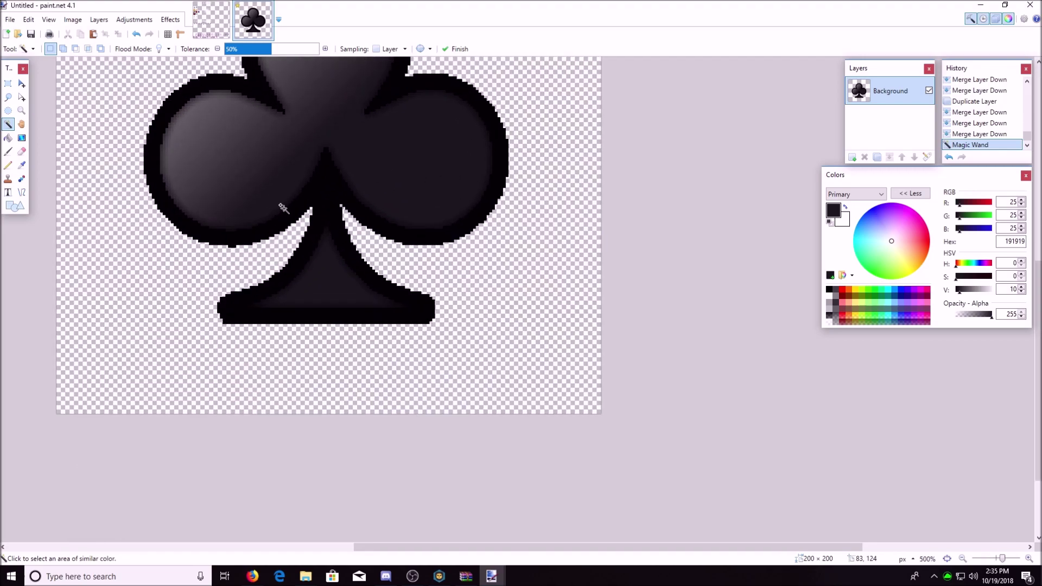
pyautogui.scroll(-2, 282, 208)
pyautogui.scroll(6, 284, 209)
pyautogui.press('s')
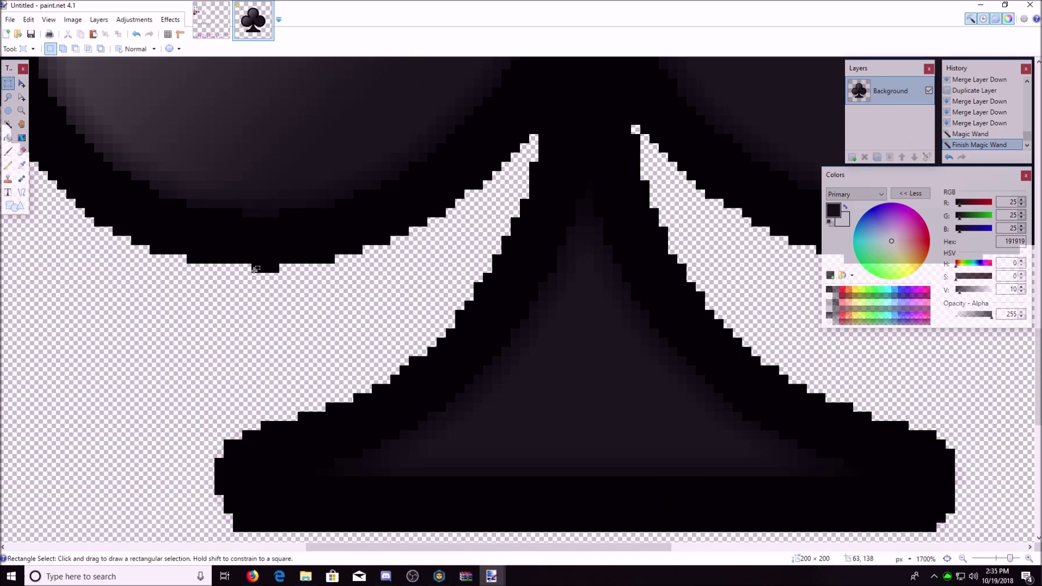
pyautogui.moveTo(244, 266); pyautogui.dragTo(296, 271)
pyautogui.click(67, 36)
# Magic-wand select the whole club by its outer edge
pyautogui.scroll(-4, 316, 177)
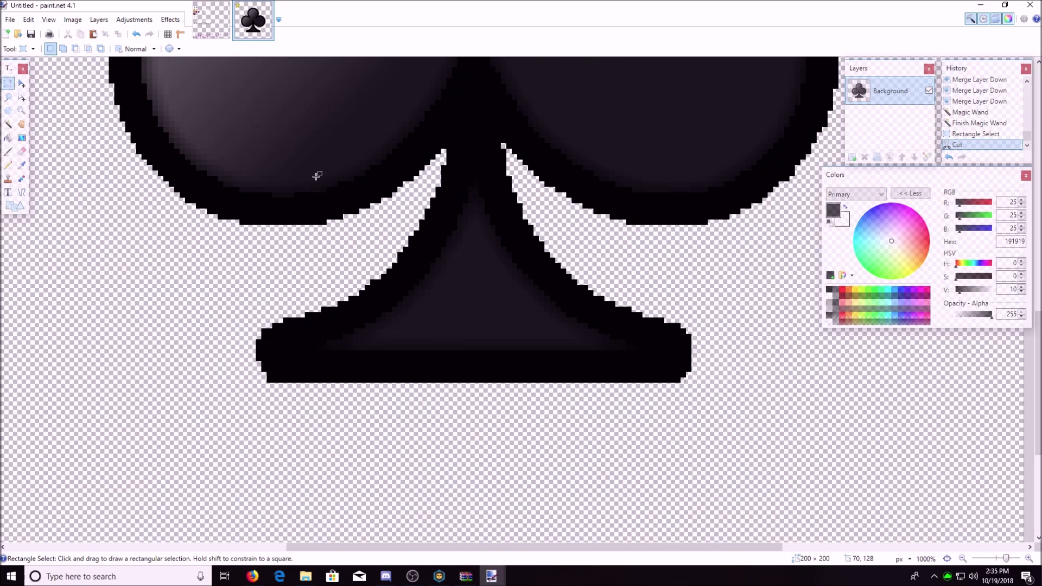
pyautogui.scroll(10, 320, 178)
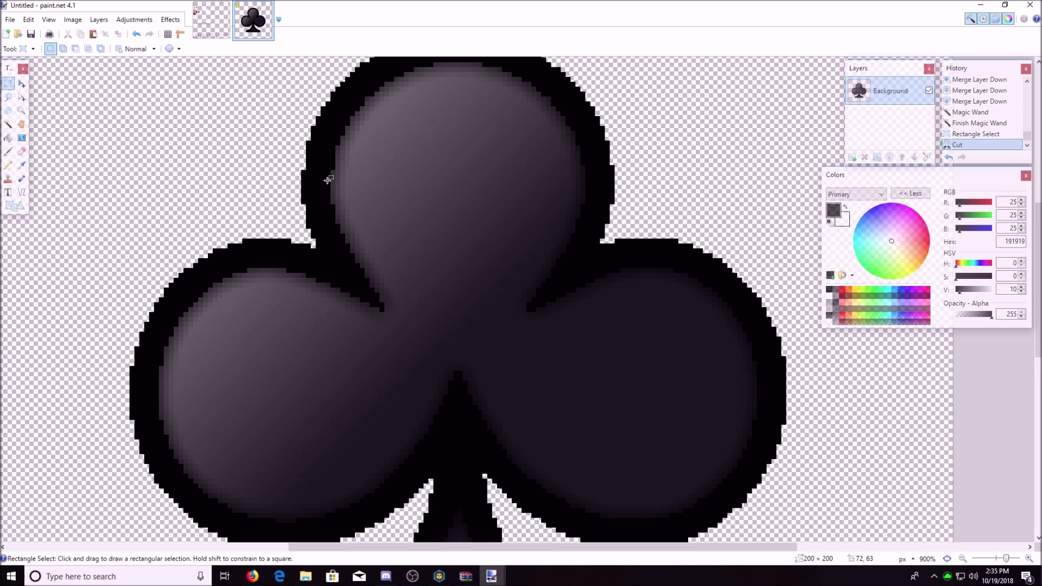
pyautogui.scroll(-5, 328, 179)
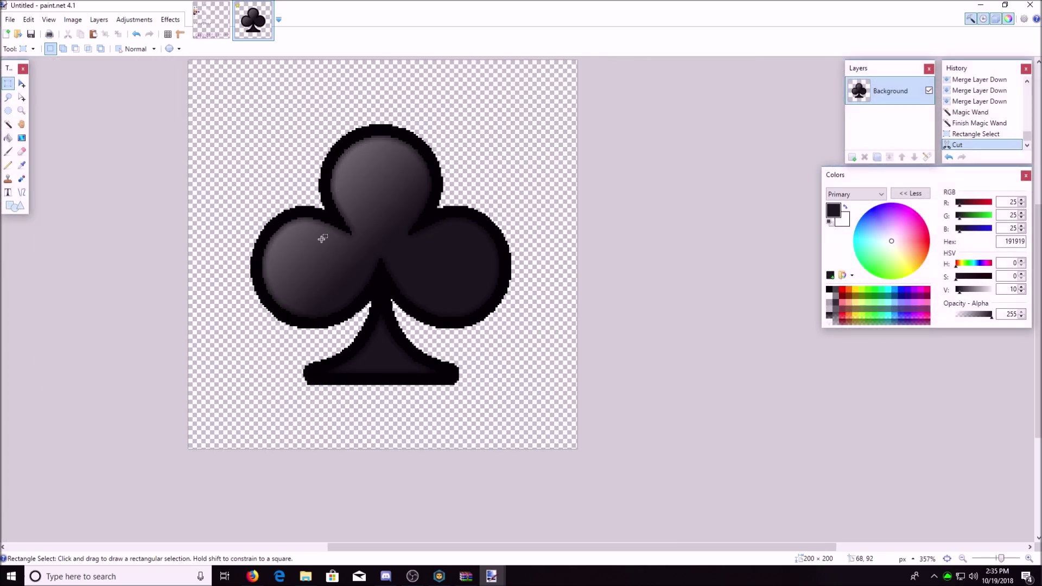
pyautogui.click(8, 124)
pyautogui.scroll(4, 337, 174)
pyautogui.click(292, 274)
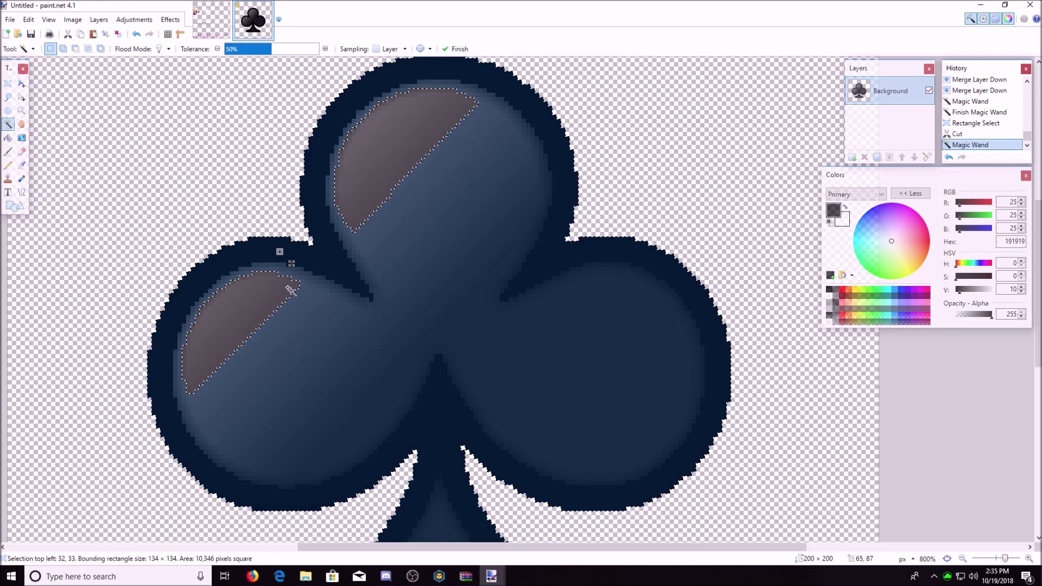
pyautogui.click(263, 301)
pyautogui.scroll(-5, 397, 233)
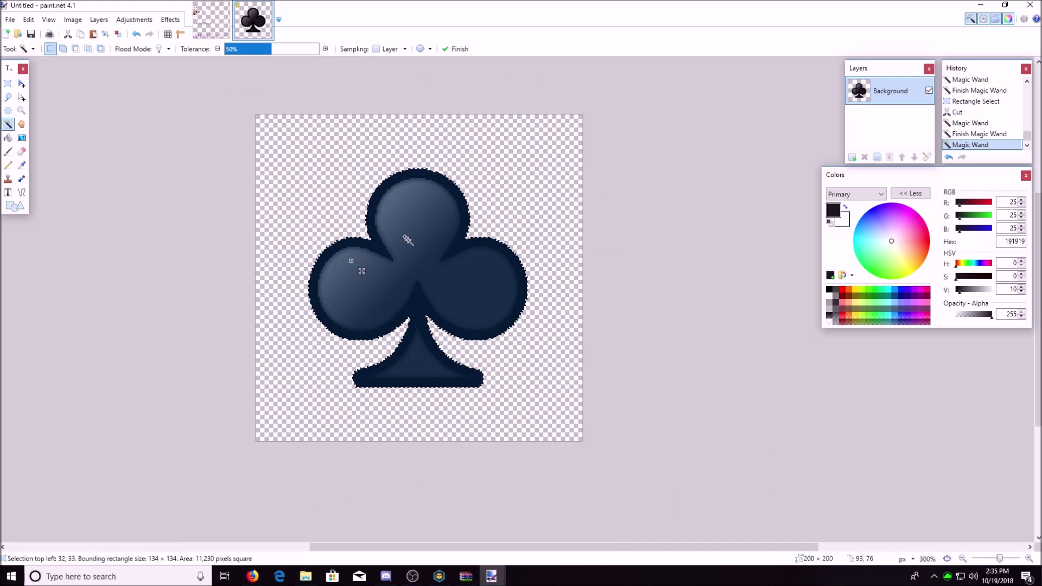
# Cut the red star out of the particles.png sheet with a rectangle selection
pyautogui.click(212, 19)
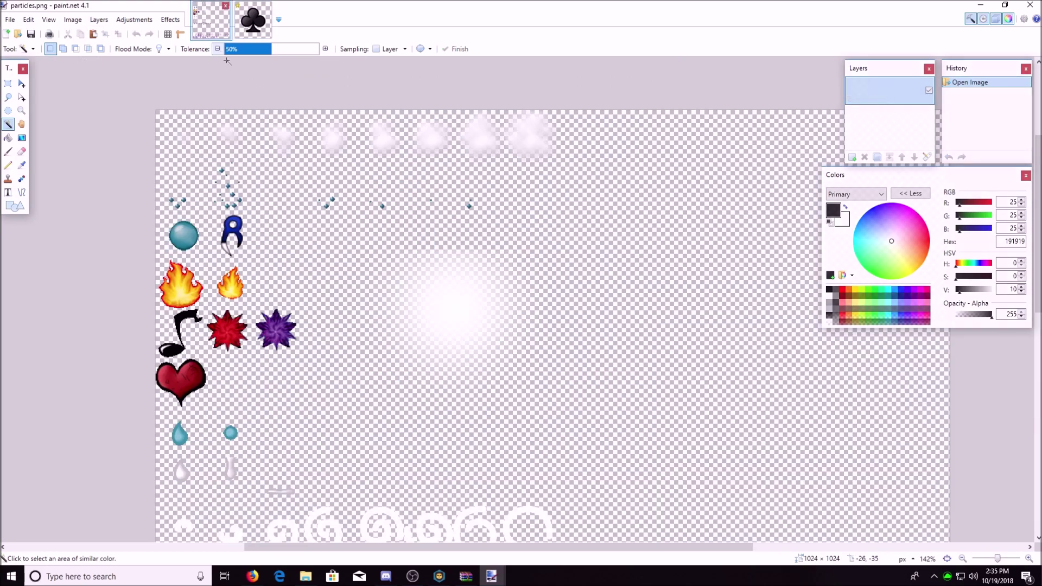
pyautogui.scroll(-3, 194, 309)
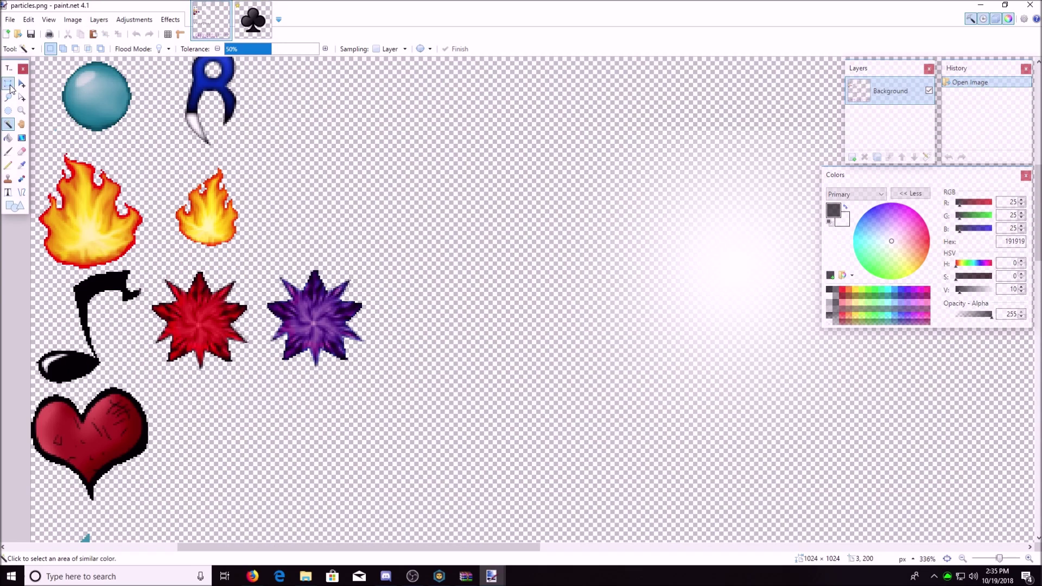
pyautogui.click(9, 84)
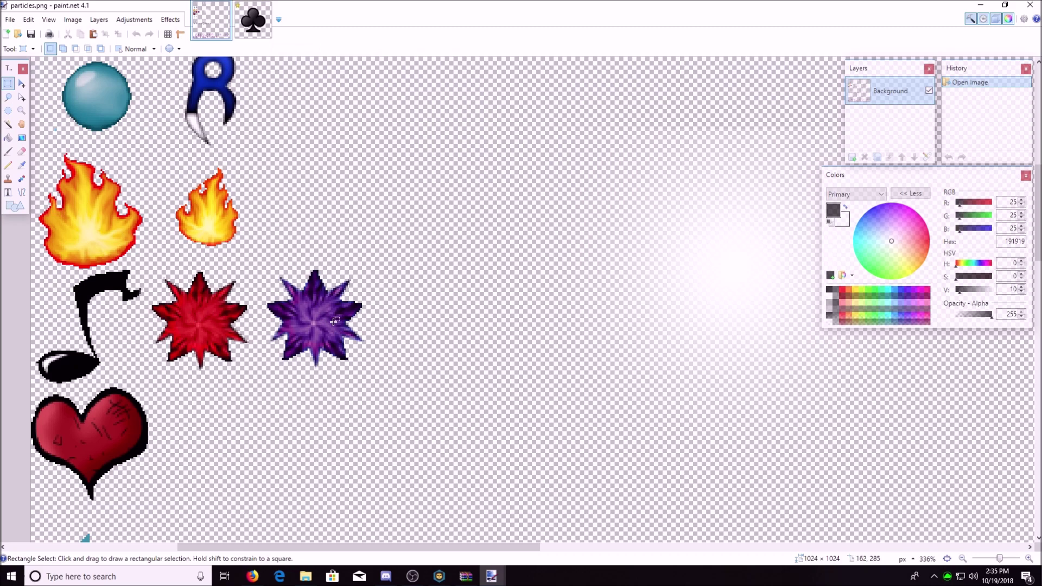
pyautogui.moveTo(148, 268); pyautogui.dragTo(250, 369)
pyautogui.click(247, 365)
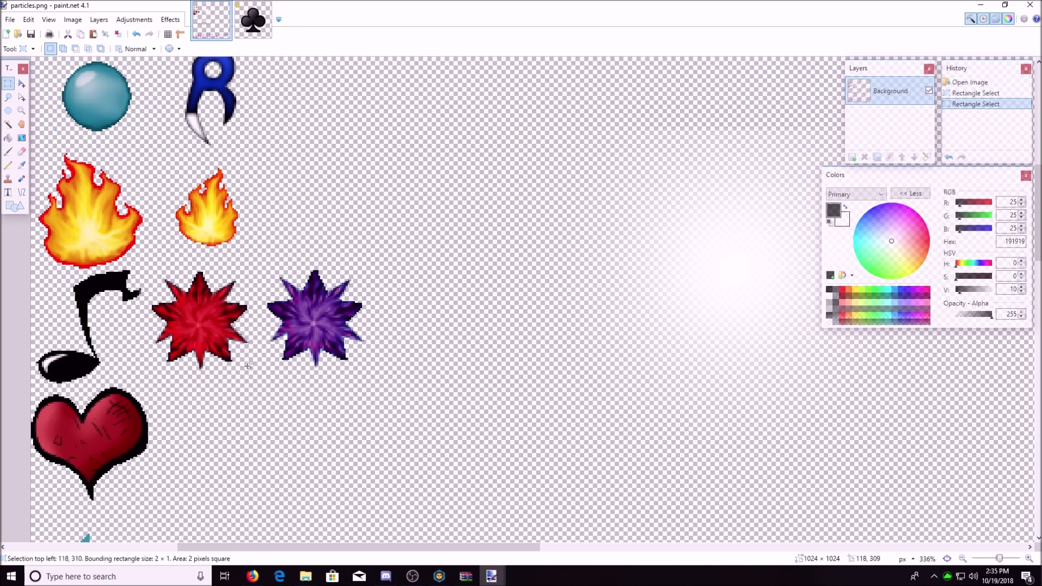
pyautogui.moveTo(146, 271); pyautogui.dragTo(256, 371)
pyautogui.click(68, 34)
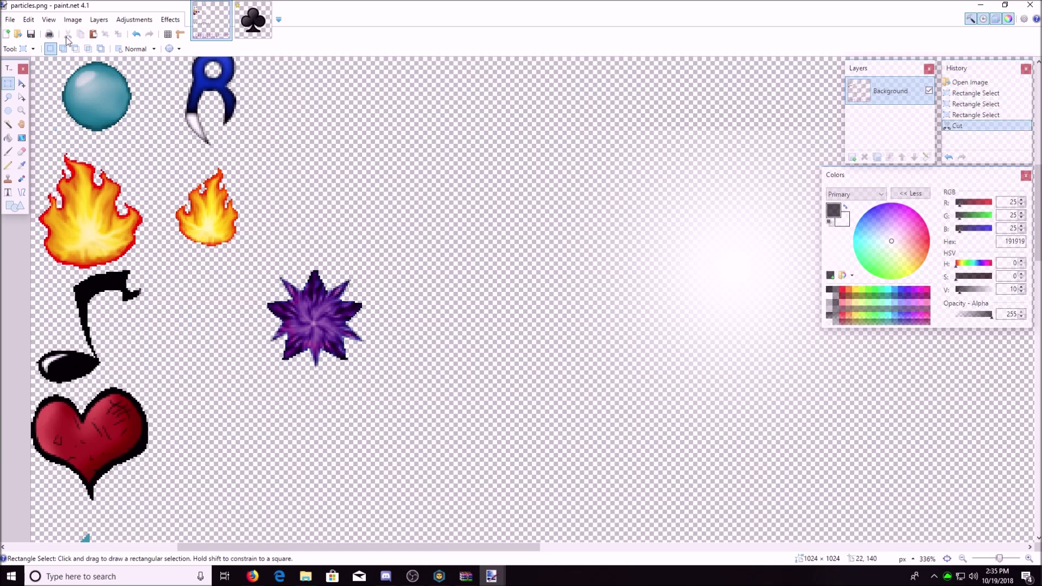
# Copy the club from its image and paste it into particles.png, shrunk to 34×34 pixels
pyautogui.click(236, 19)
pyautogui.click(80, 34)
pyautogui.hotkey('ctrl', 'Tab')
pyautogui.click(93, 34)
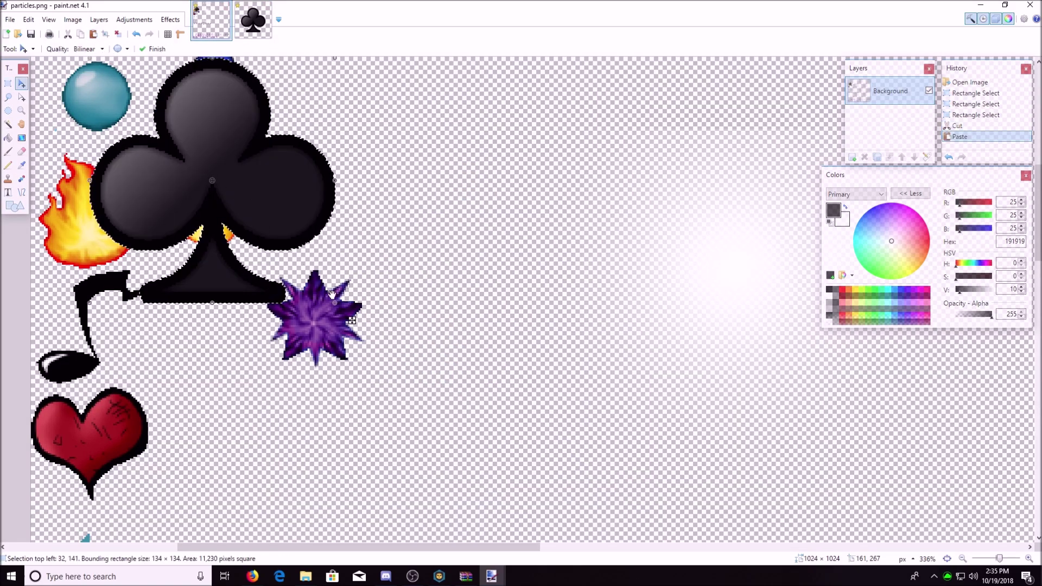
pyautogui.moveTo(332, 304); pyautogui.dragTo(252, 387)
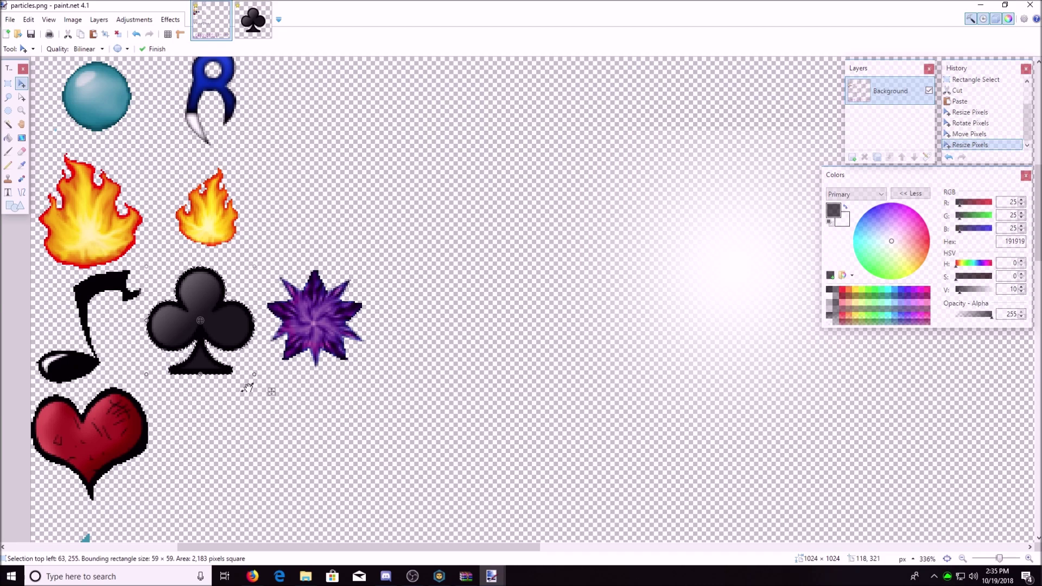
pyautogui.click(270, 393)
# Magic-wand select the club by colour, then undo five edits back past its move
pyautogui.keyDown('ctrl'); pyautogui.scroll(-3, 227, 355); pyautogui.keyUp('ctrl')
pyautogui.click(8, 124)
pyautogui.click(75, 304)
pyautogui.keyDown('ctrl'); pyautogui.scroll(8, 217, 350); pyautogui.keyUp('ctrl')
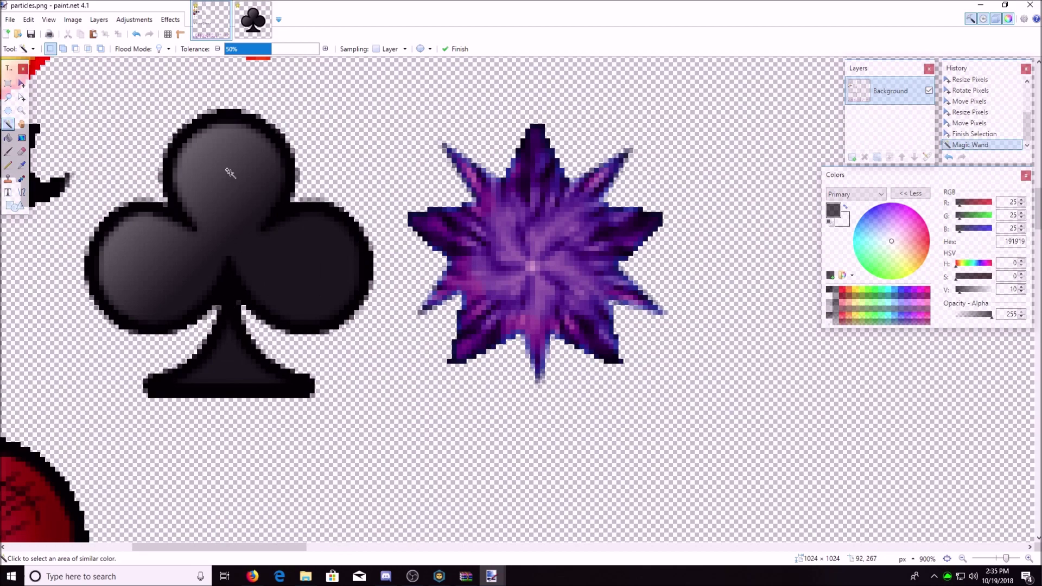
pyautogui.click(137, 36)
pyautogui.click(137, 36)
pyautogui.click(137, 36)
pyautogui.click(137, 36)
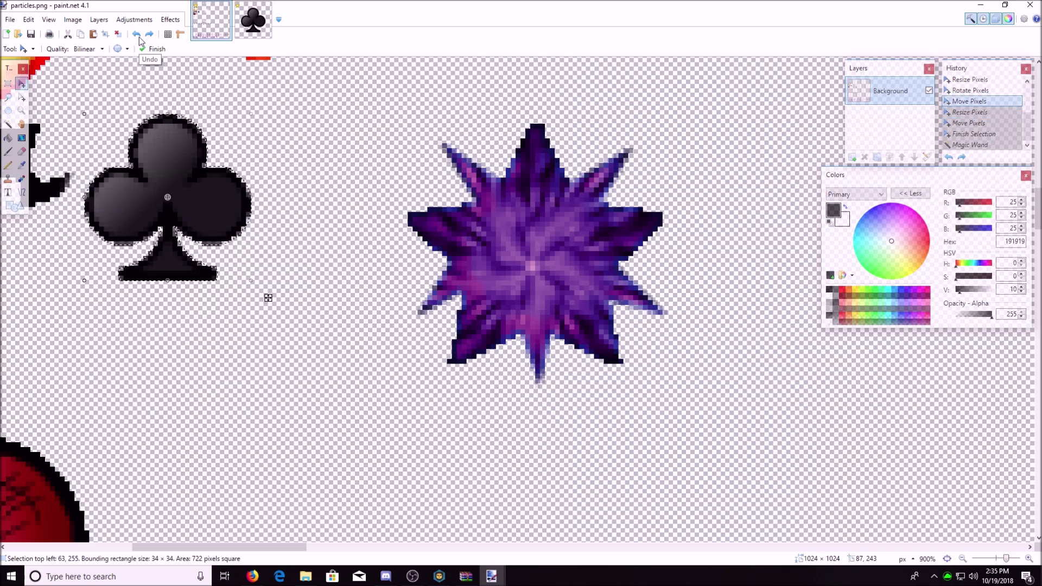
pyautogui.click(137, 36)
pyautogui.keyDown('ctrl'); pyautogui.scroll(-7, 210, 188); pyautogui.keyUp('ctrl')
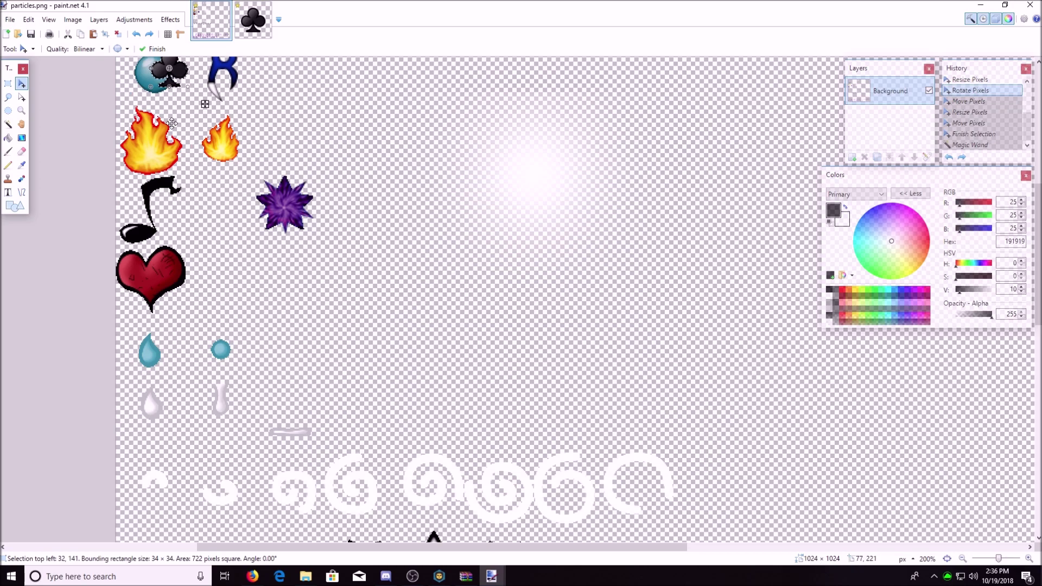
# Undo the pasted club entirely and resize particles.png to 2048×2048
pyautogui.click(135, 35)
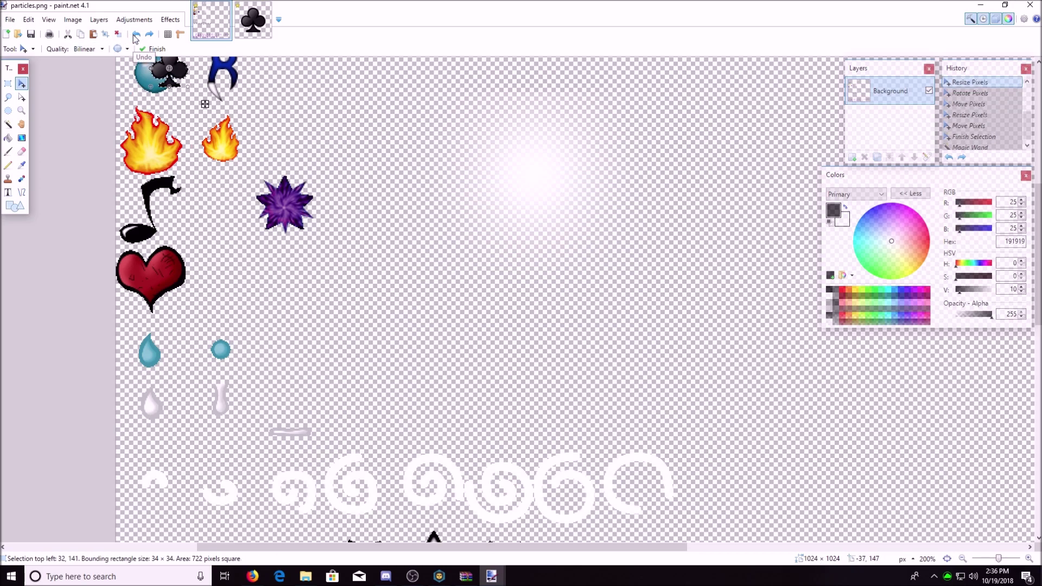
pyautogui.click(136, 35)
pyautogui.click(136, 34)
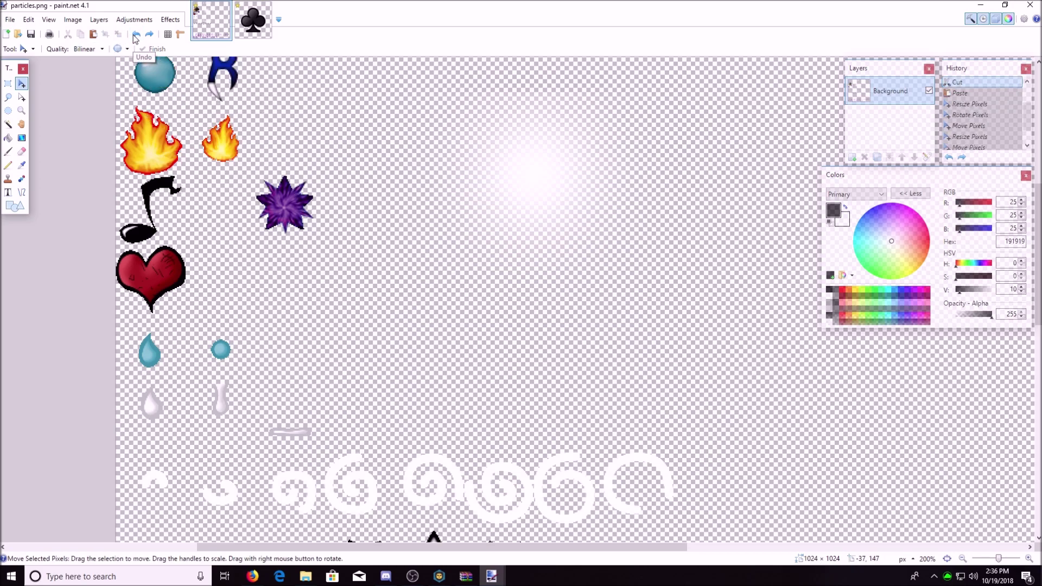
pyautogui.click(72, 20)
pyautogui.click(84, 49)
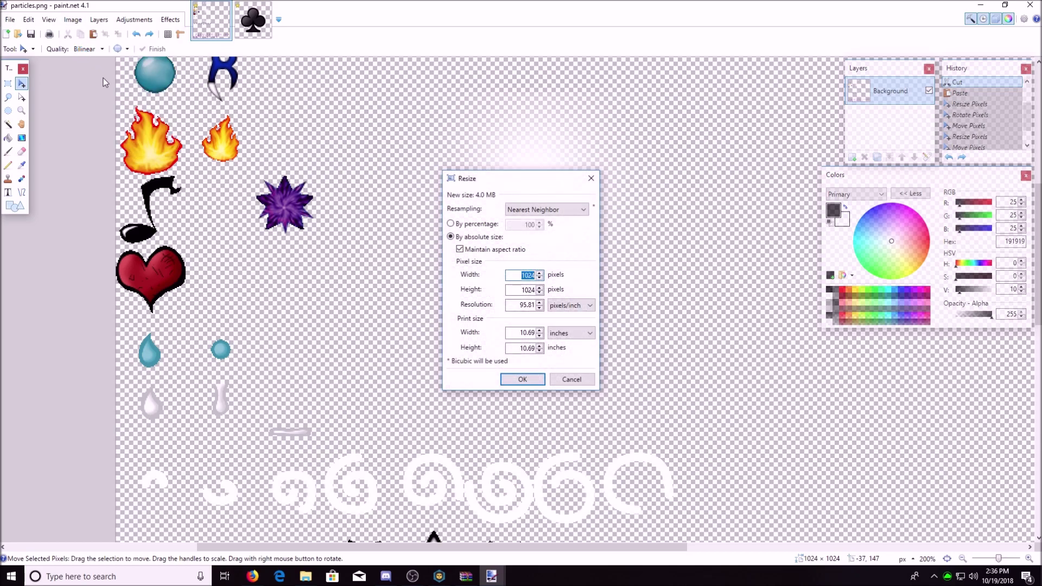
pyautogui.write('2048')
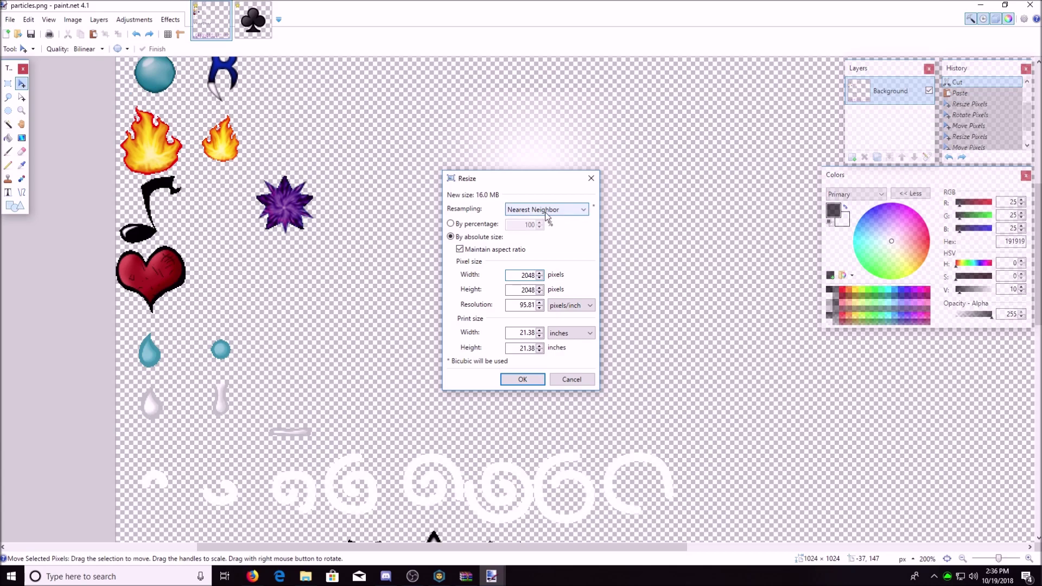
pyautogui.click(528, 380)
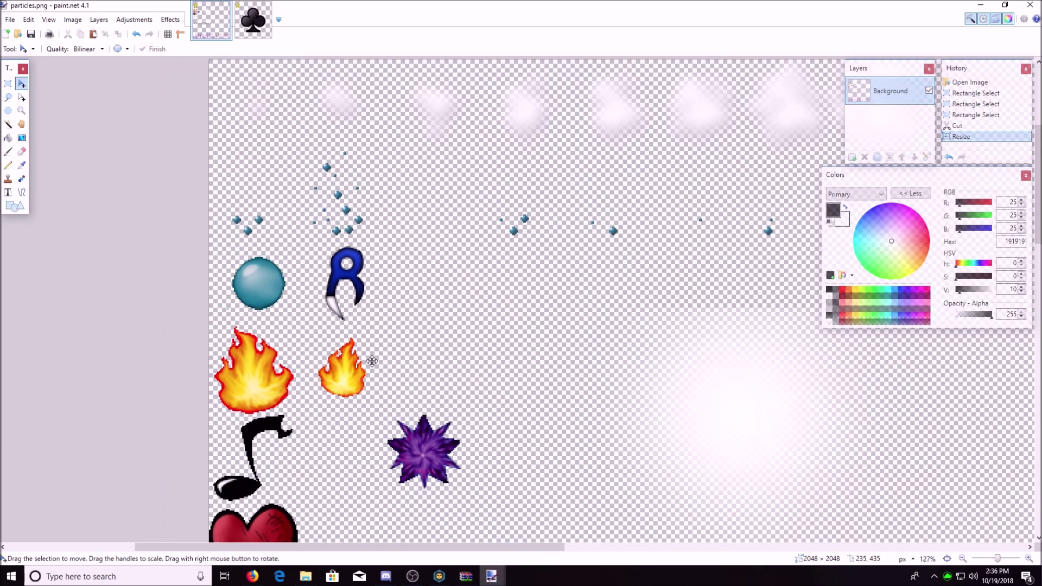
# Paste the club into the enlarged sheet, placed between the note and the purple star
pyautogui.keyDown('ctrl'); pyautogui.scroll(-1, 371, 361); pyautogui.keyUp('ctrl')
pyautogui.scroll(-3, 363, 364)
pyautogui.click(93, 34)
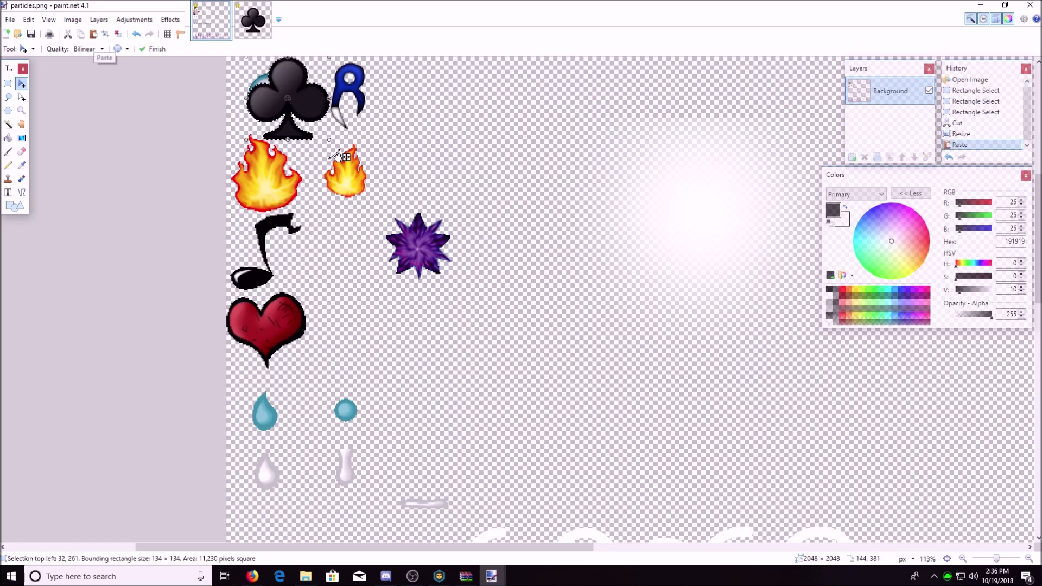
pyautogui.moveTo(346, 159); pyautogui.dragTo(394, 300)
pyautogui.press('s')
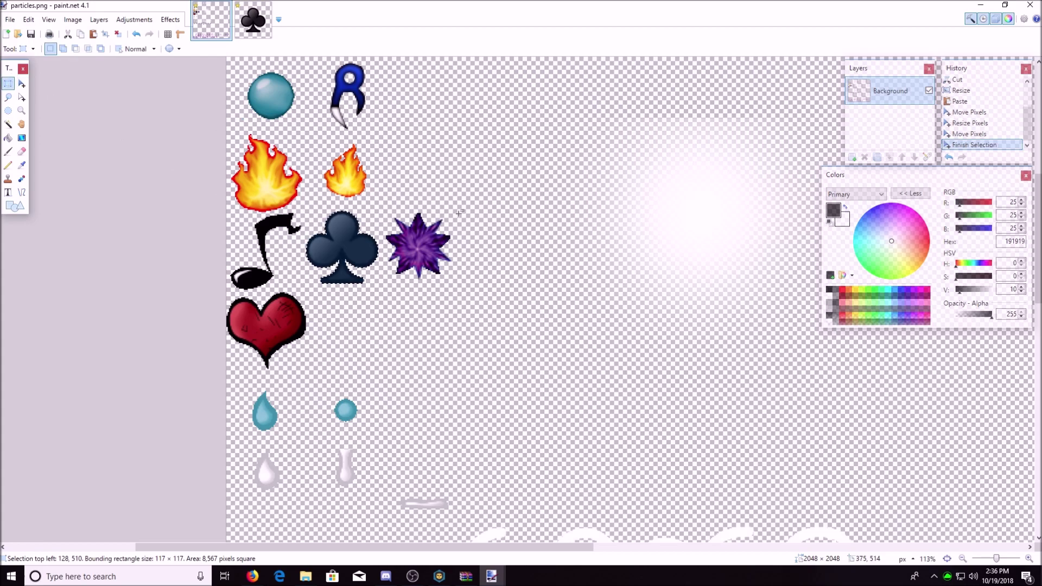
# Cut the purple star out of the sheet, then select the entire club canvas
pyautogui.moveTo(459, 212); pyautogui.dragTo(384, 286)
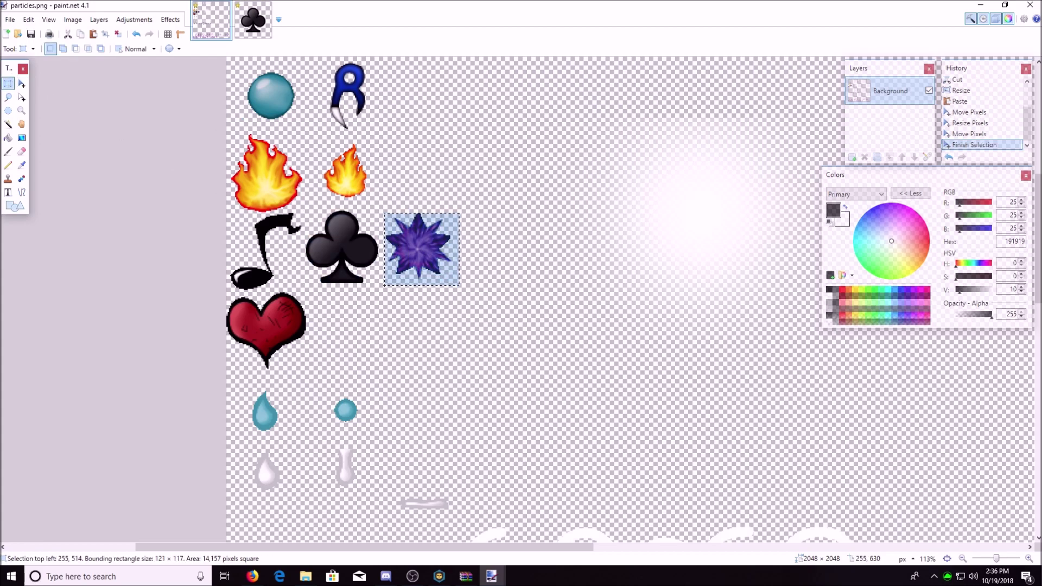
pyautogui.click(68, 34)
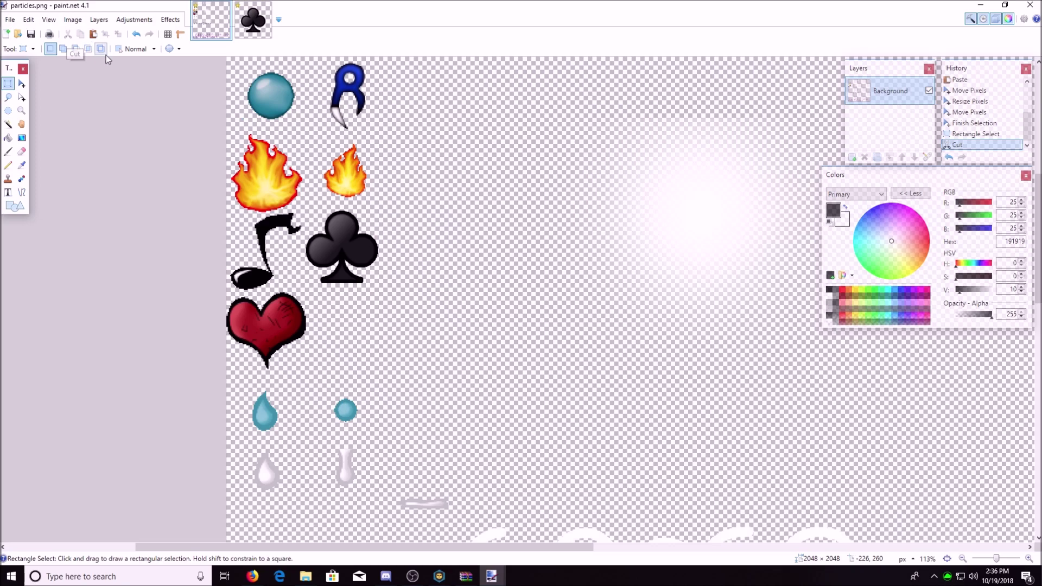
pyautogui.click(256, 33)
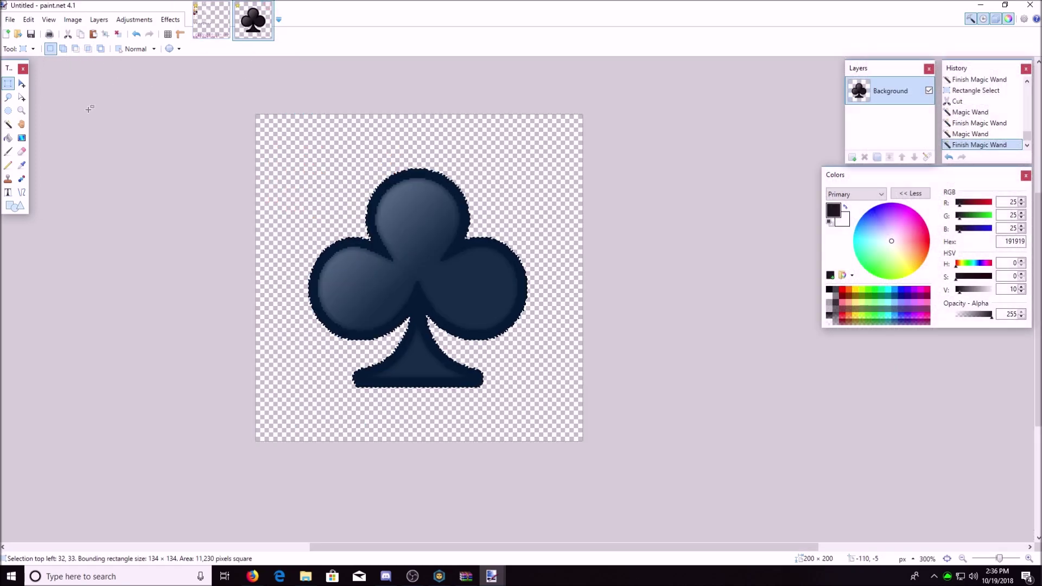
pyautogui.moveTo(111, 112); pyautogui.dragTo(628, 441)
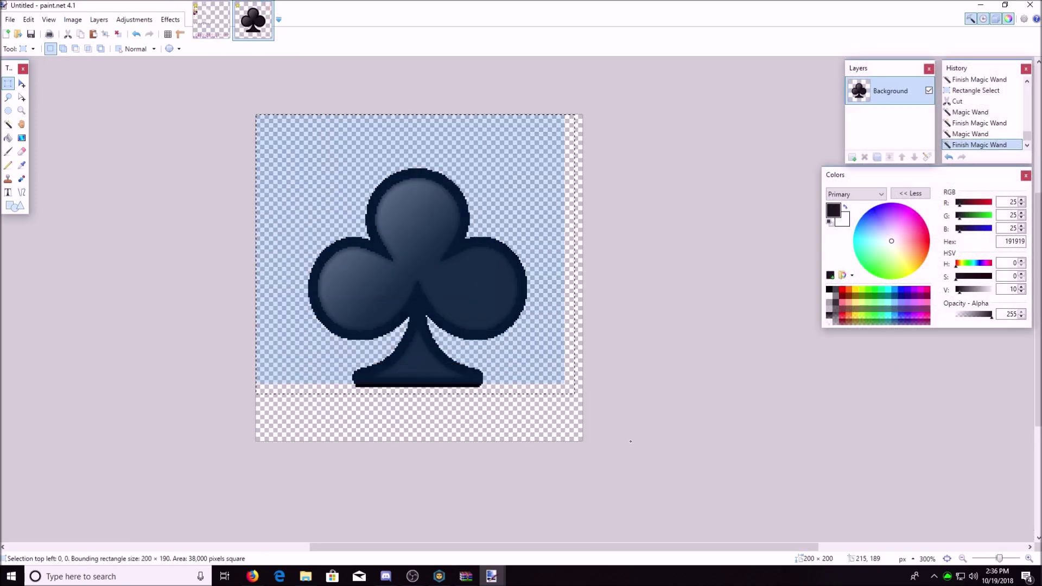
# Cut the club from the 200×200 canvas and draw a Spade shape across its centre
pyautogui.click(68, 33)
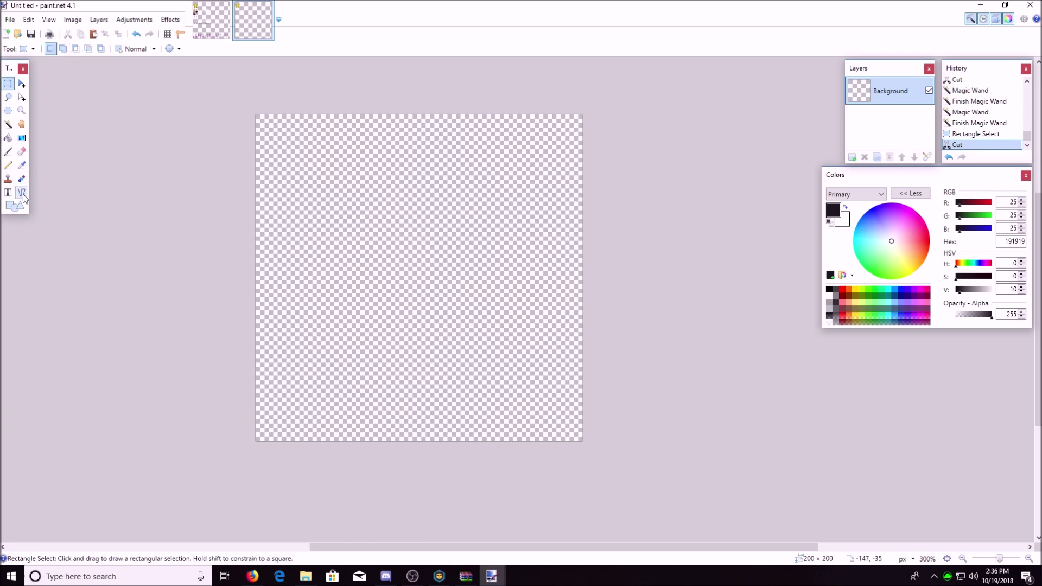
pyautogui.click(24, 202)
pyautogui.click(60, 49)
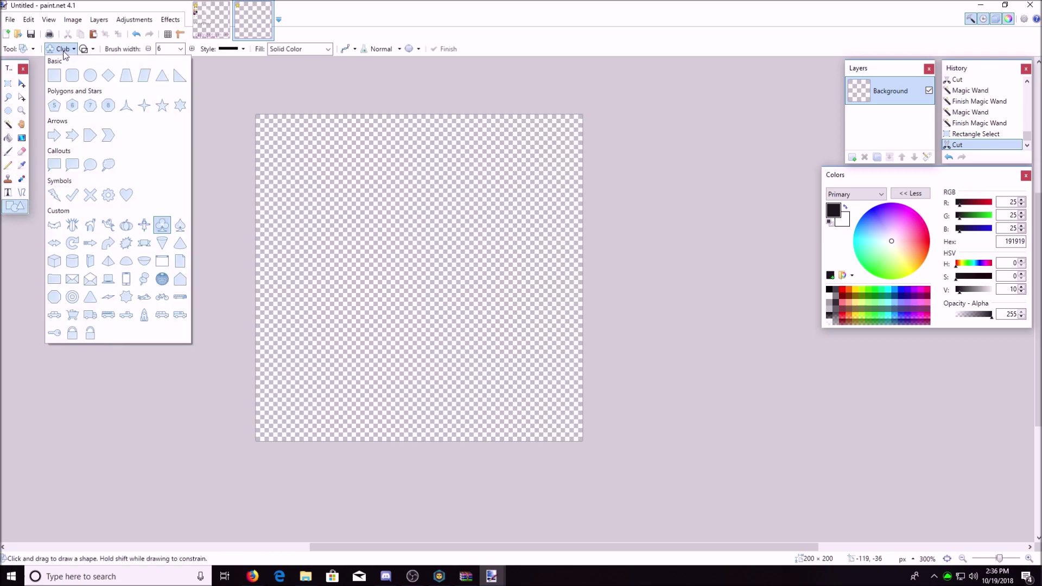
pyautogui.click(180, 229)
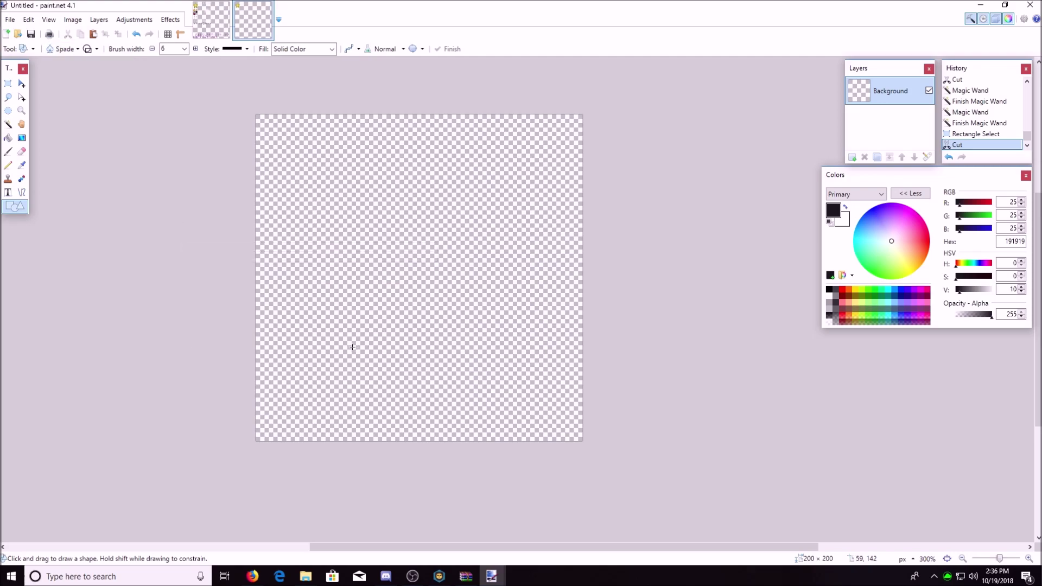
pyautogui.moveTo(350, 355)
pyautogui.mouseDown()
pyautogui.moveTo(480, 180)
pyautogui.moveTo(486, 188)
pyautogui.moveTo(501, 177)
pyautogui.mouseUp()
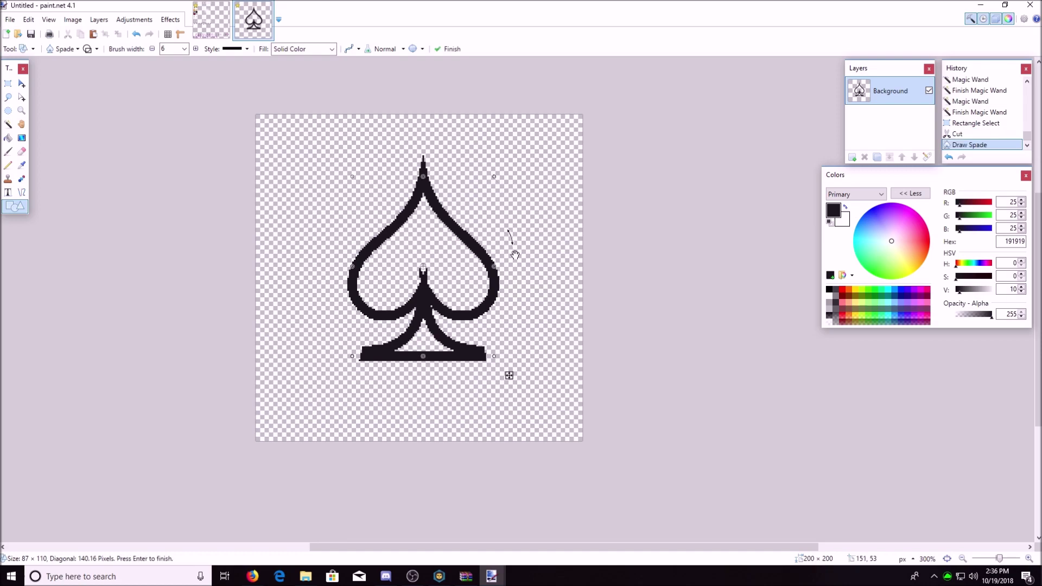
pyautogui.moveTo(509, 374); pyautogui.dragTo(507, 382)
# Select the jagged left end of the spade's base bar with lasso and rectangle selections
pyautogui.scroll(6, 389, 367)
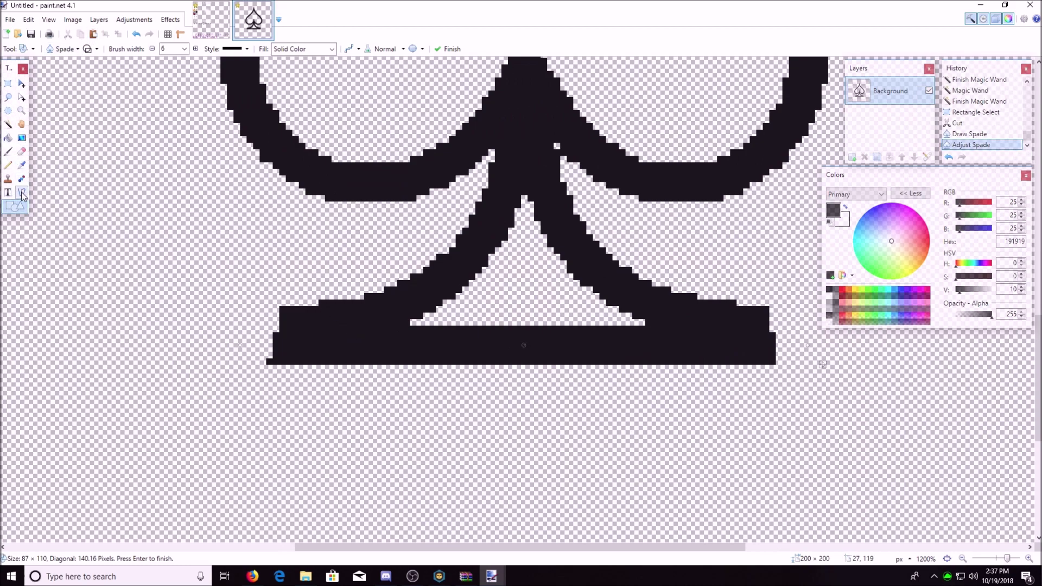
pyautogui.click(9, 98)
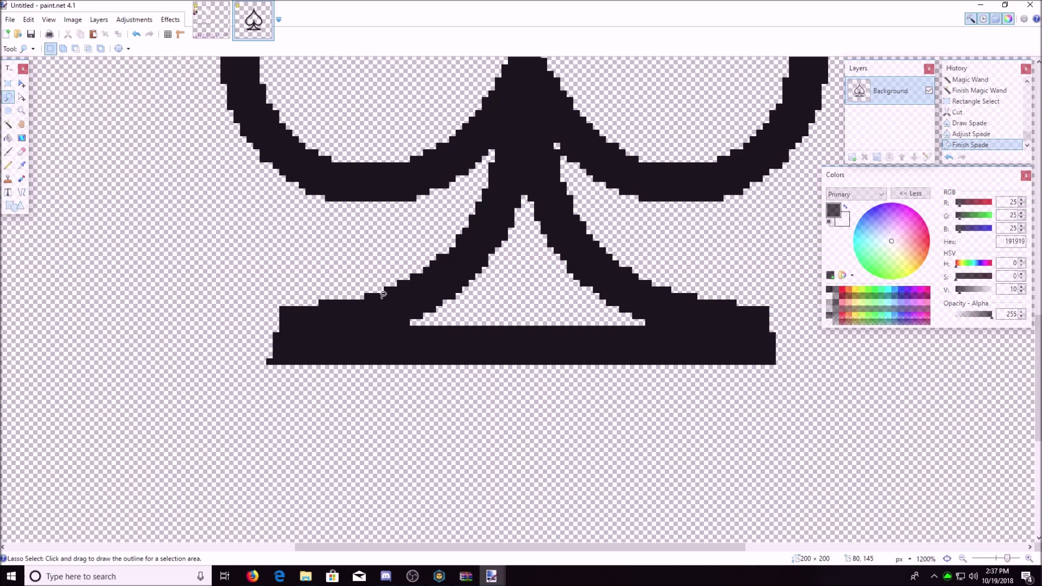
pyautogui.scroll(3, 382, 294)
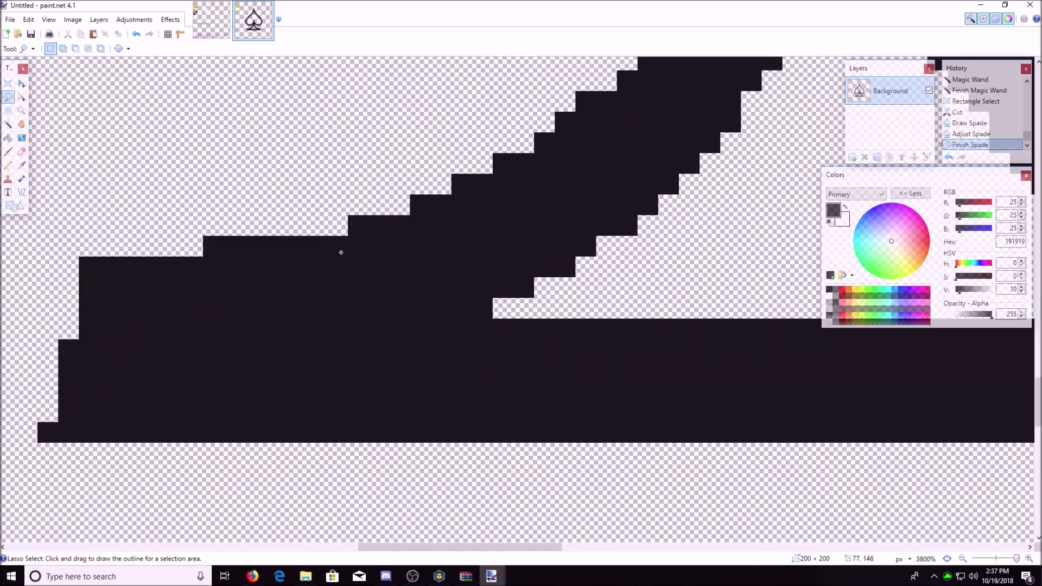
pyautogui.moveTo(341, 252)
pyautogui.mouseDown()
pyautogui.moveTo(218, 251)
pyautogui.moveTo(212, 279)
pyautogui.moveTo(91, 271)
pyautogui.moveTo(87, 350)
pyautogui.moveTo(67, 351)
pyautogui.moveTo(68, 427)
pyautogui.moveTo(42, 432)
pyautogui.moveTo(57, 446)
pyautogui.moveTo(156, 434)
pyautogui.moveTo(71, 432)
pyautogui.moveTo(60, 441)
pyautogui.moveTo(79, 456)
pyautogui.moveTo(361, 443)
pyautogui.mouseUp()
pyautogui.click(8, 83)
pyautogui.moveTo(182, 273); pyautogui.dragTo(196, 270)
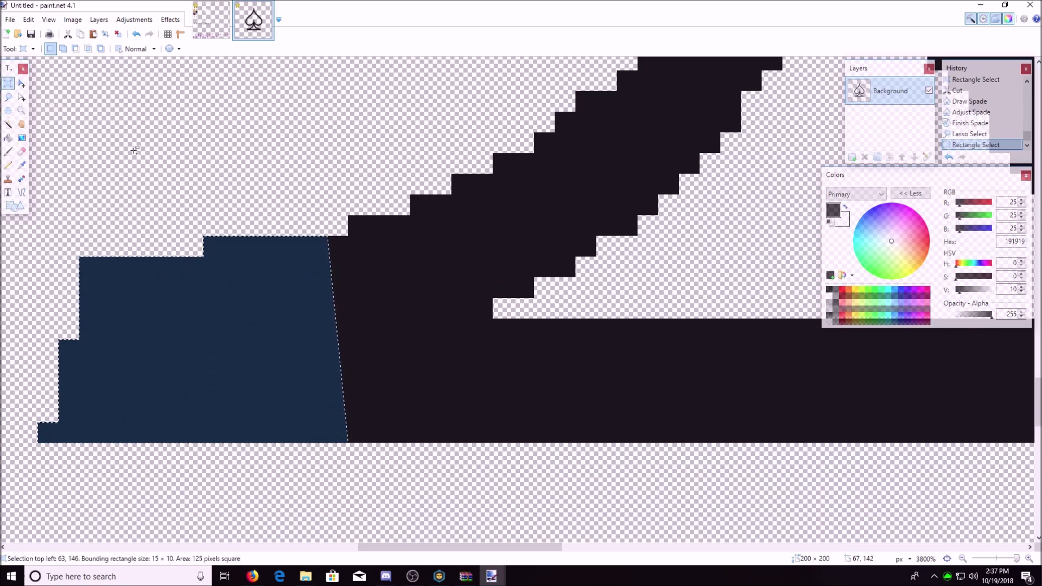
# Apply Noise > Median to round the base end, then deselect
pyautogui.click(168, 19)
pyautogui.click(165, 19)
pyautogui.click(168, 19)
pyautogui.moveTo(207, 114)
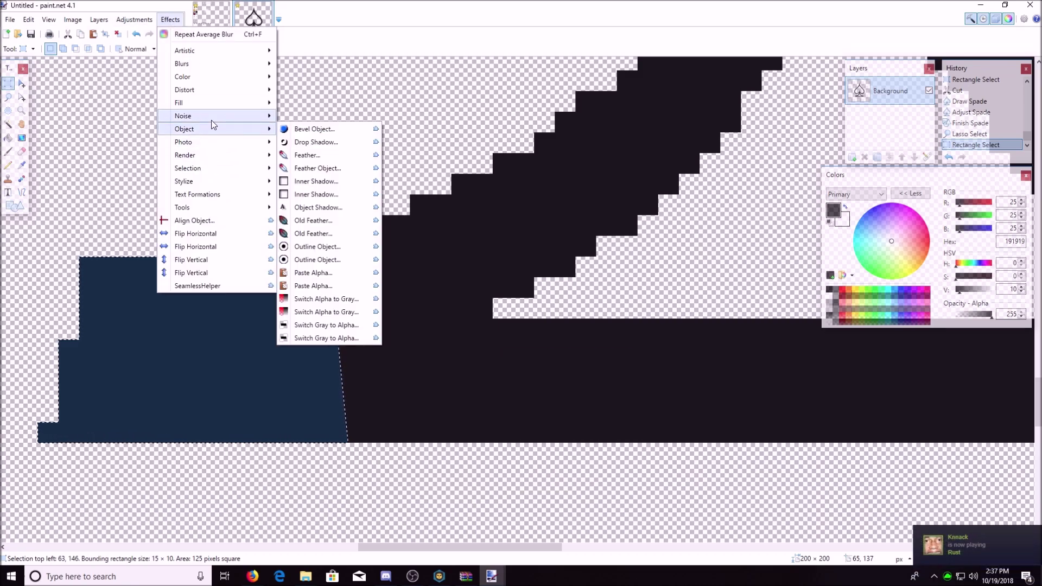
pyautogui.click(339, 145)
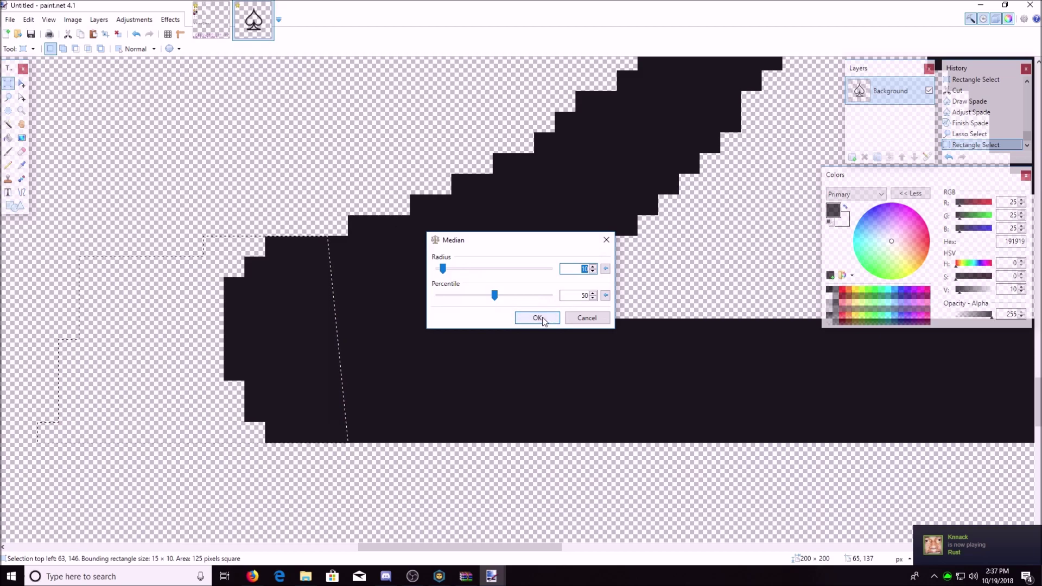
pyautogui.click(537, 319)
pyautogui.scroll(-4, 468, 316)
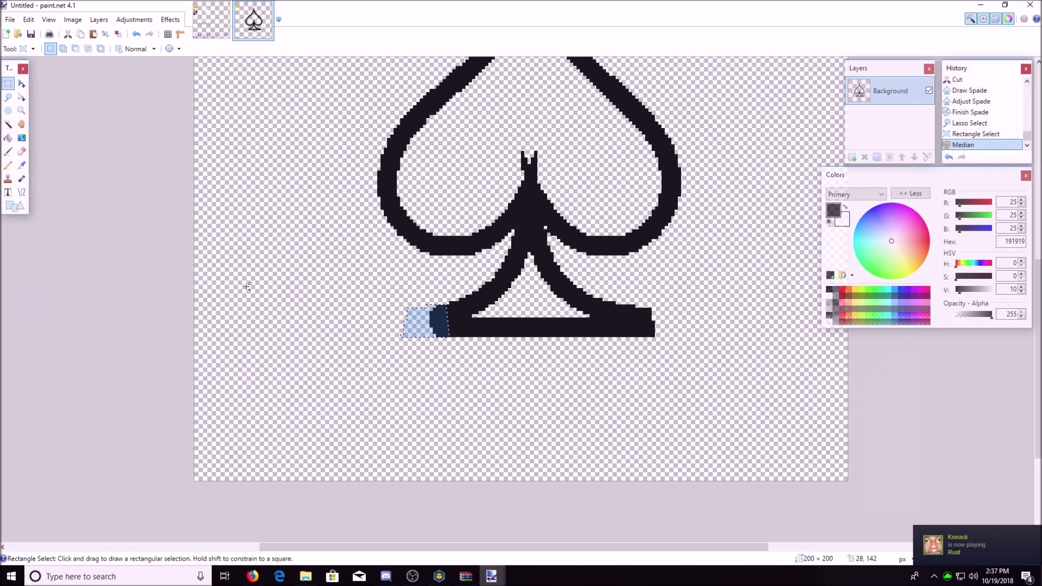
pyautogui.click(117, 282)
pyautogui.hscroll(3, 245, 271)
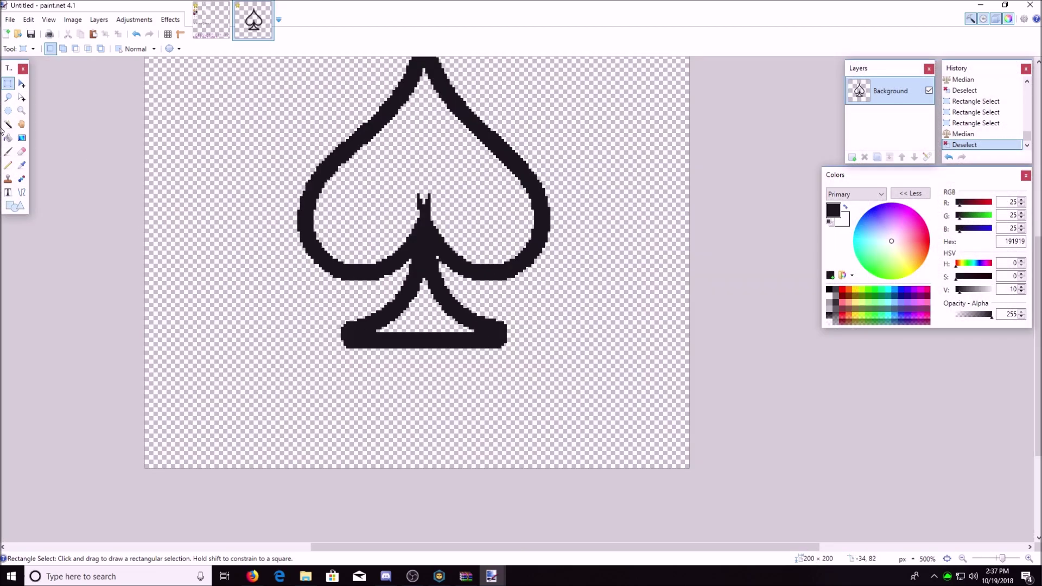
# Fill the missing pixel on the spade's stem with the Pencil
pyautogui.click(22, 165)
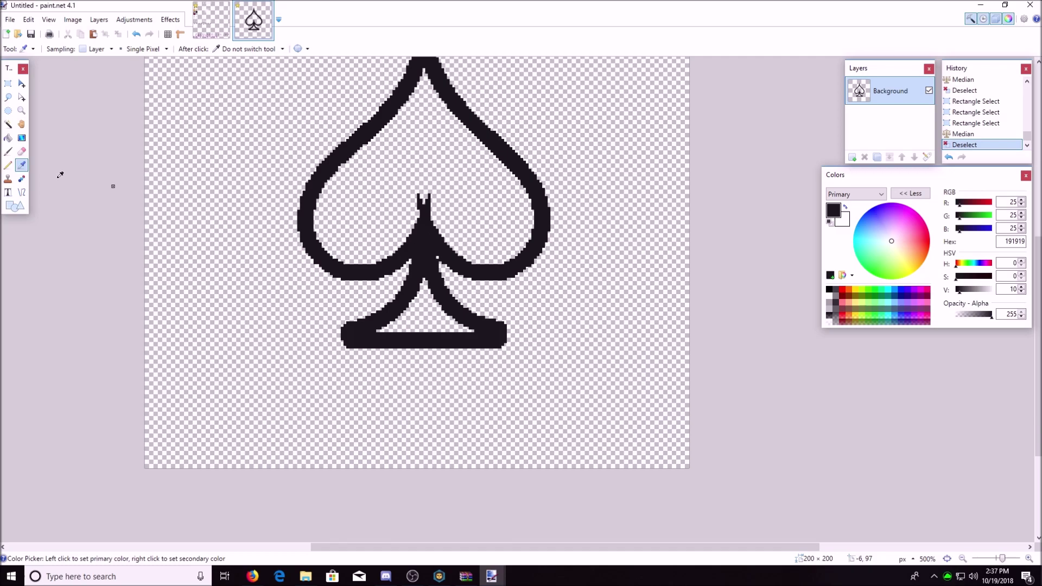
pyautogui.click(9, 165)
pyautogui.scroll(5, 391, 270)
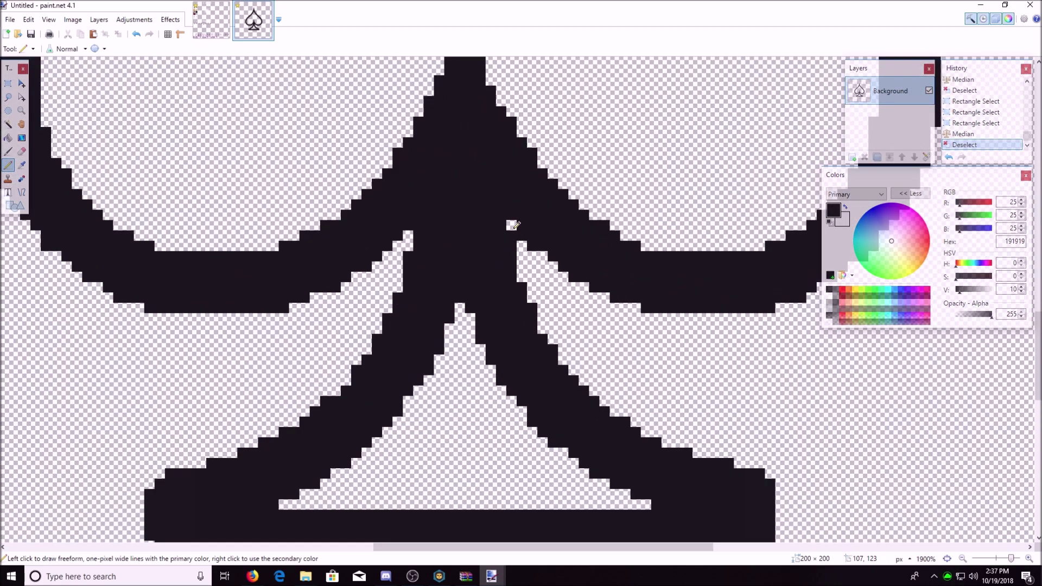
pyautogui.click(511, 224)
pyautogui.scroll(4, 505, 233)
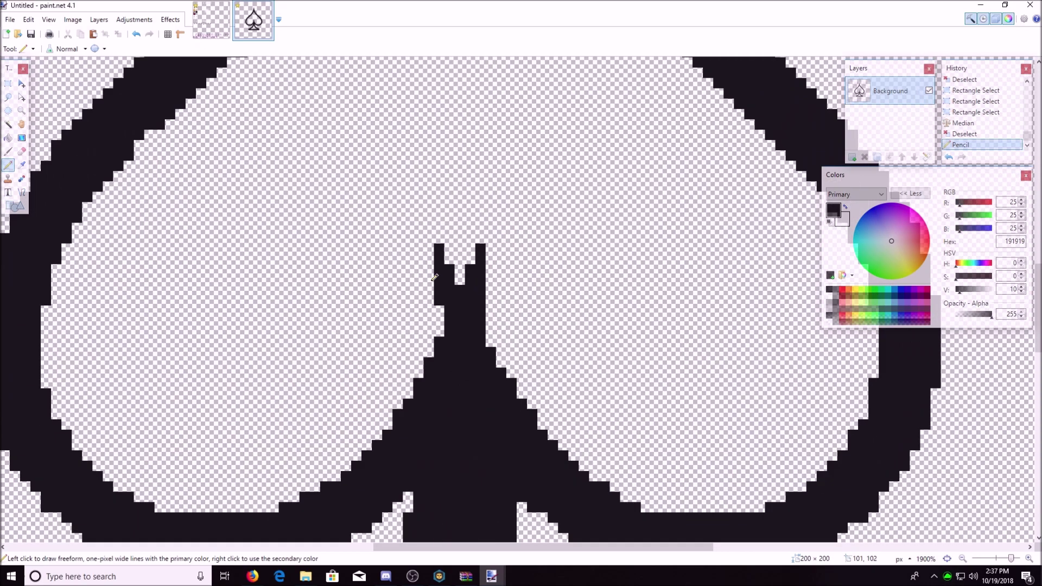
# Cut away the stray pixels beside the inner spike and its forked tip
pyautogui.click(8, 83)
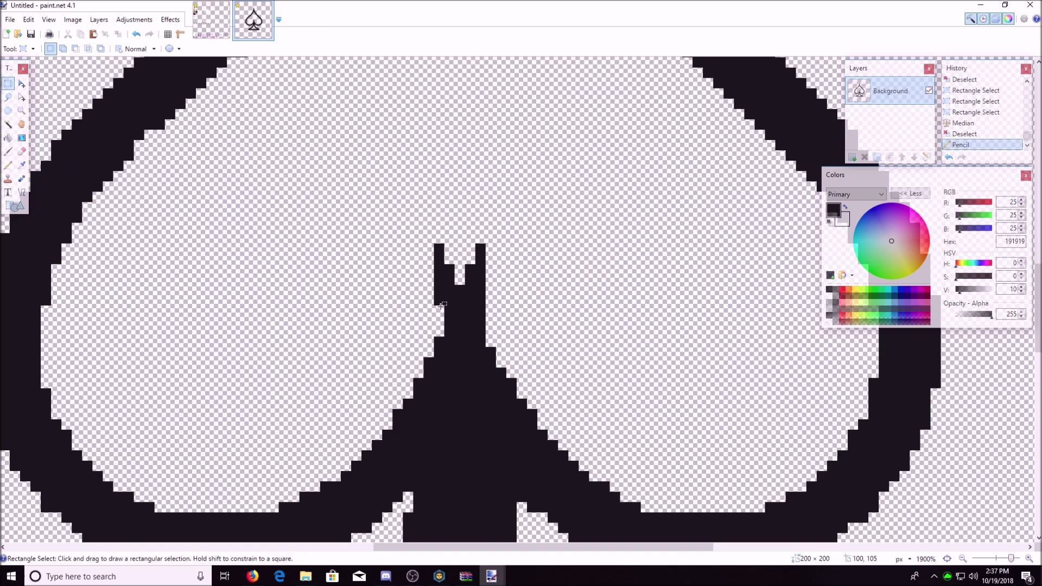
pyautogui.moveTo(440, 309); pyautogui.dragTo(432, 231)
pyautogui.click(68, 34)
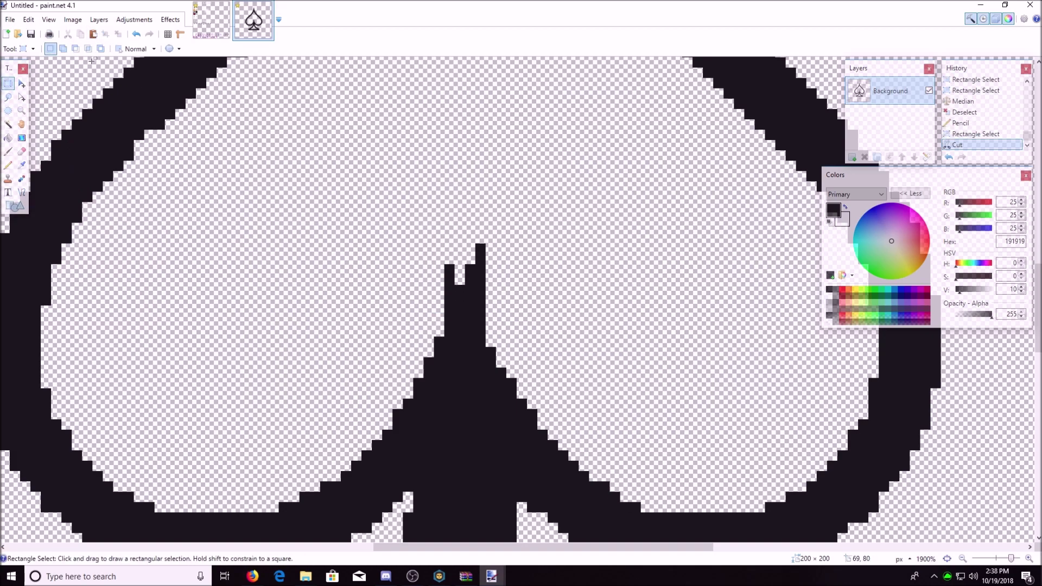
pyautogui.moveTo(505, 244); pyautogui.dragTo(434, 294)
pyautogui.click(68, 33)
# Trim the leftover pixels at the spike's tip into a single clean point
pyautogui.scroll(-8, 267, 213)
pyautogui.scroll(8, 289, 242)
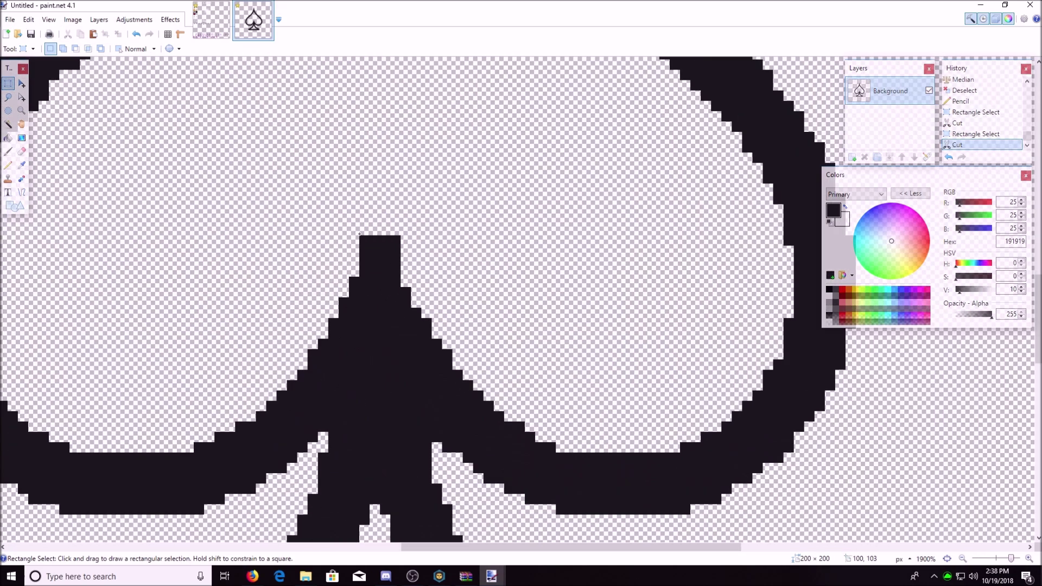
pyautogui.moveTo(349, 226); pyautogui.dragTo(350, 256)
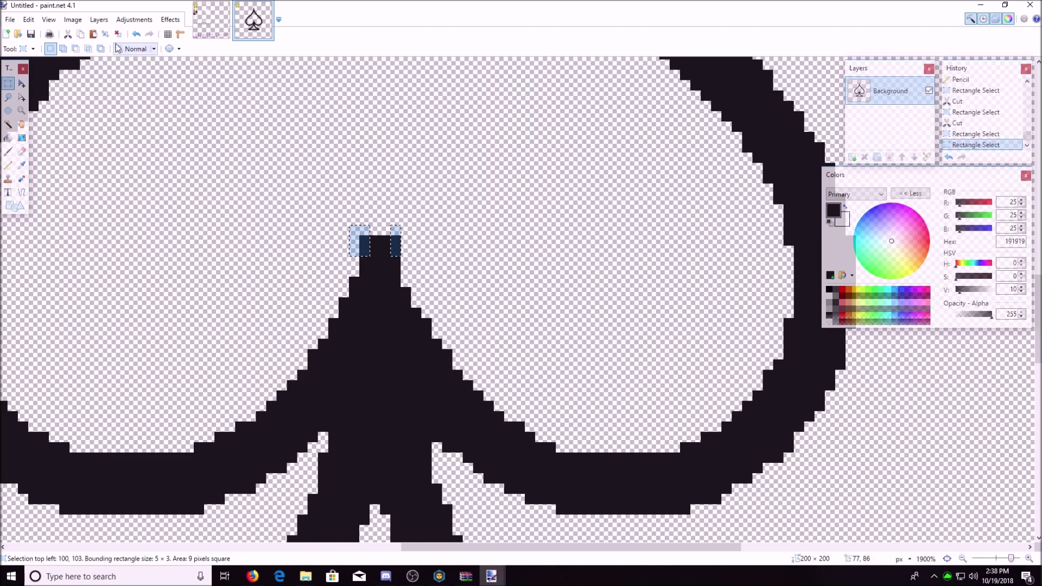
pyautogui.click(68, 34)
pyautogui.scroll(-3, 270, 245)
pyautogui.scroll(-3, 271, 245)
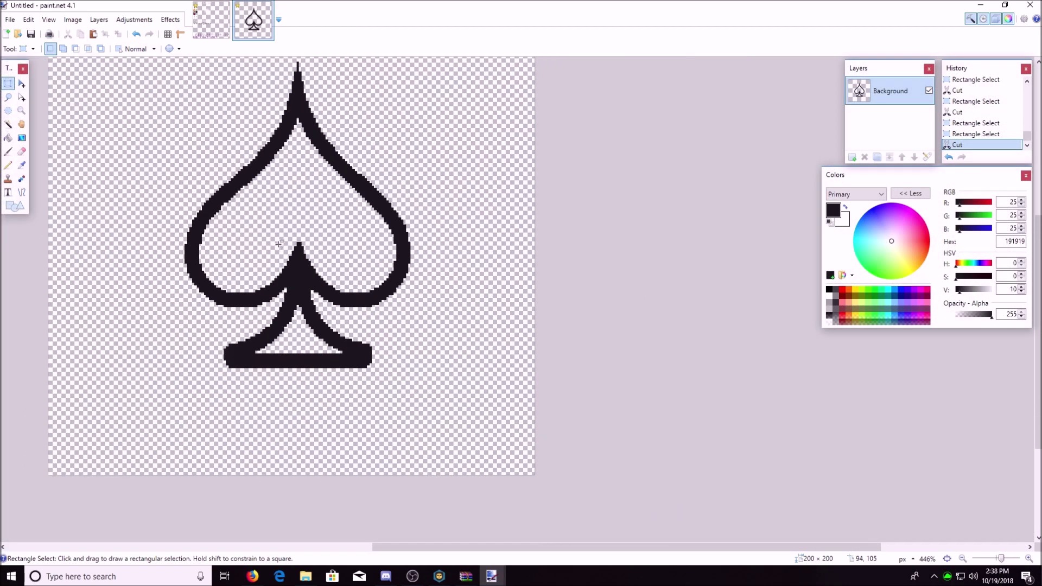
pyautogui.scroll(-3, 279, 244)
pyautogui.scroll(8, 283, 245)
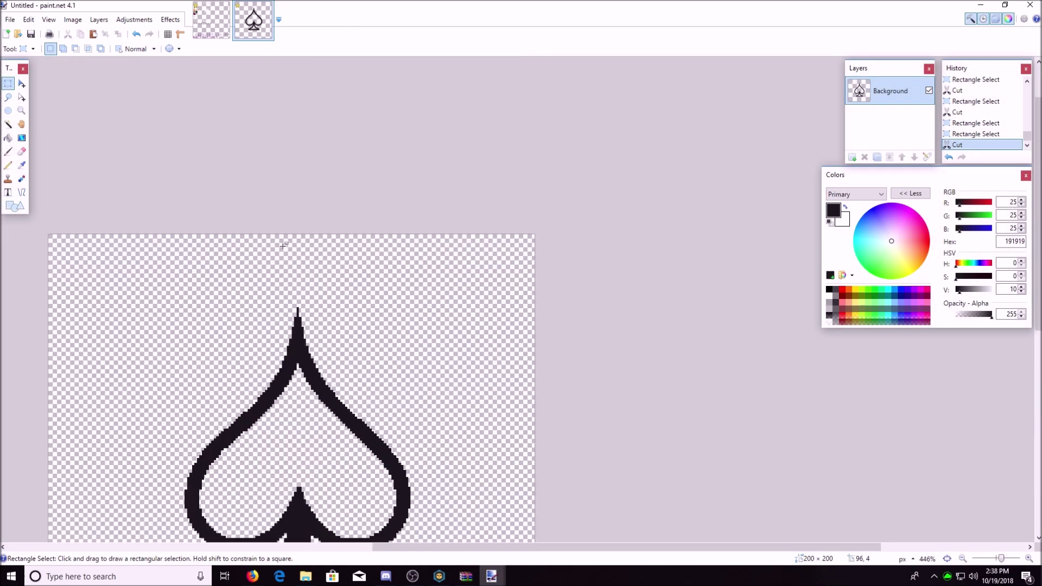
pyautogui.scroll(-8, 283, 246)
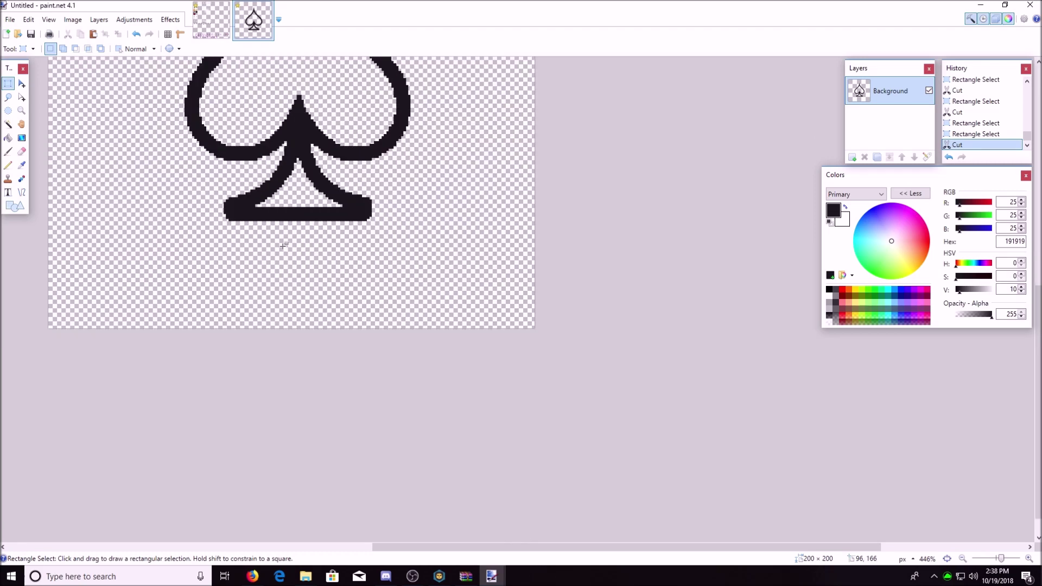
pyautogui.scroll(3, 281, 244)
# Magic-wand the spade outline, bucket-fill it pure black 000000, and reselect it
pyautogui.click(8, 124)
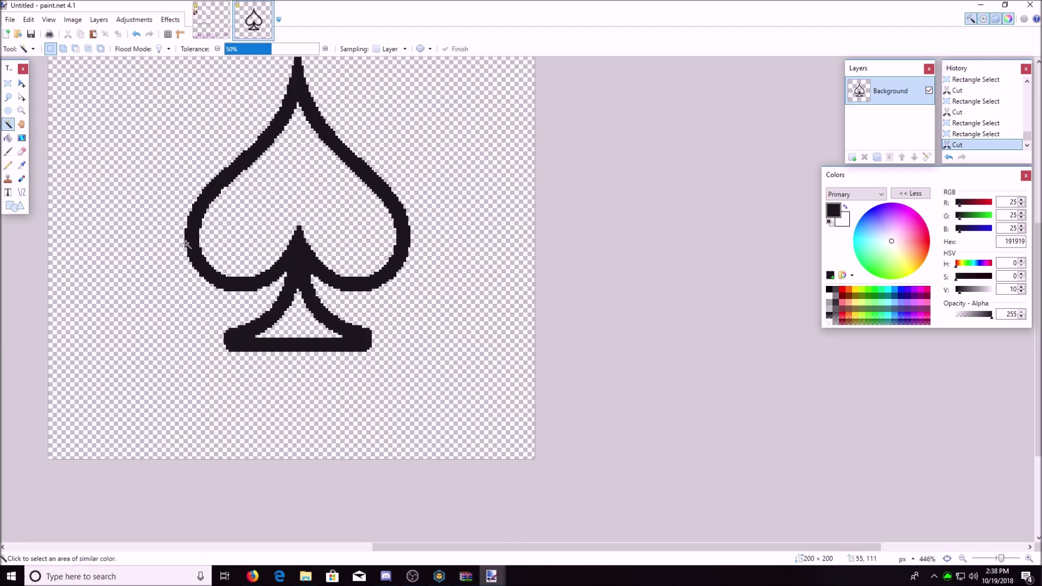
pyautogui.click(196, 243)
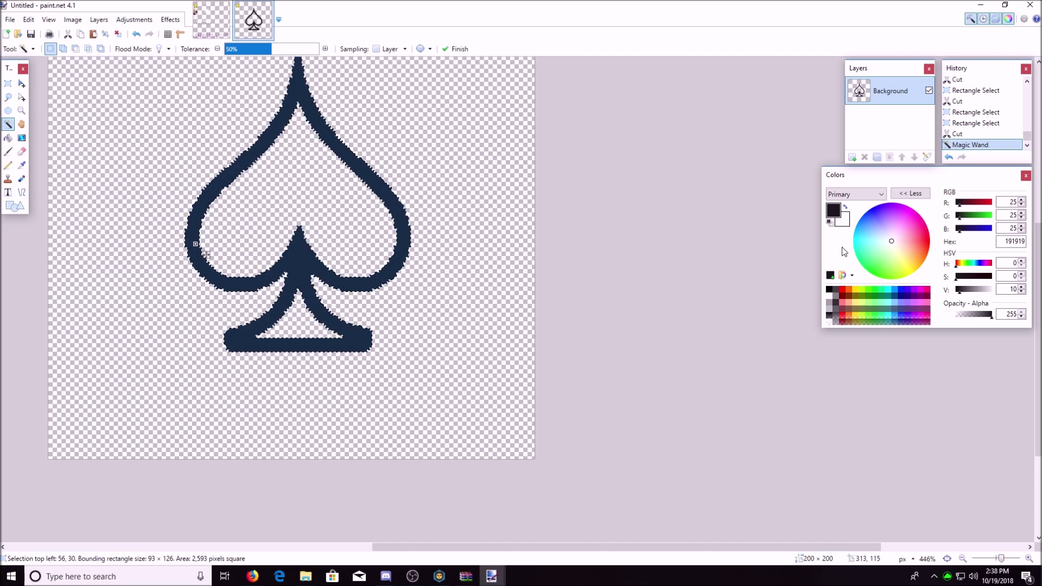
pyautogui.click(829, 290)
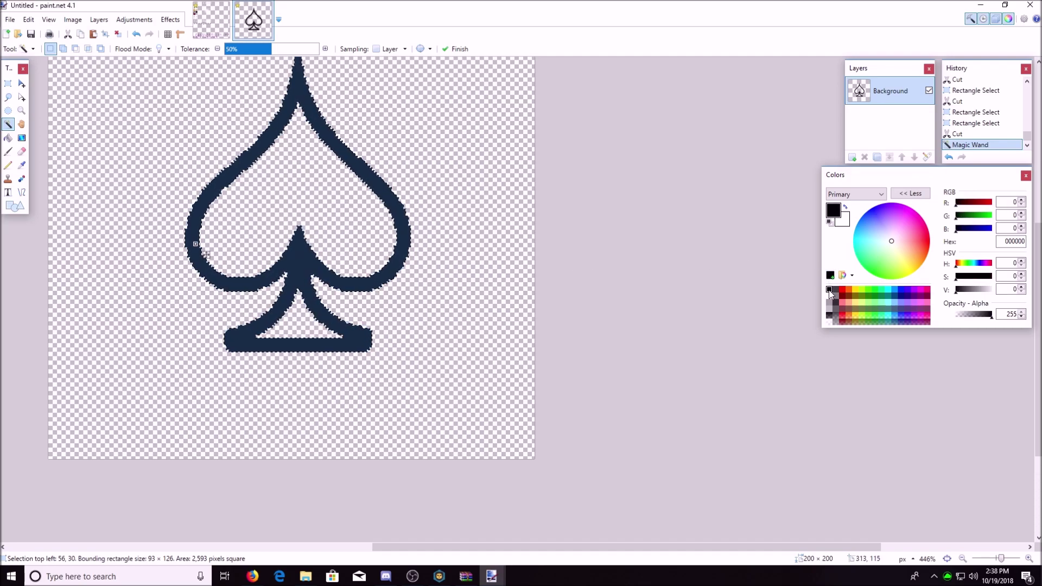
pyautogui.click(8, 138)
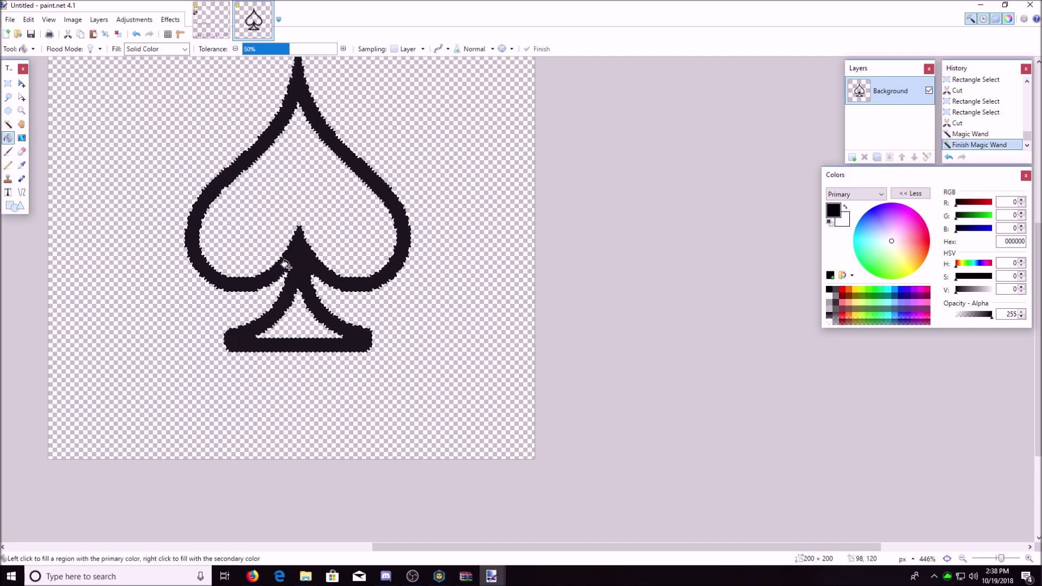
pyautogui.click(297, 263)
pyautogui.click(8, 124)
pyautogui.click(369, 183)
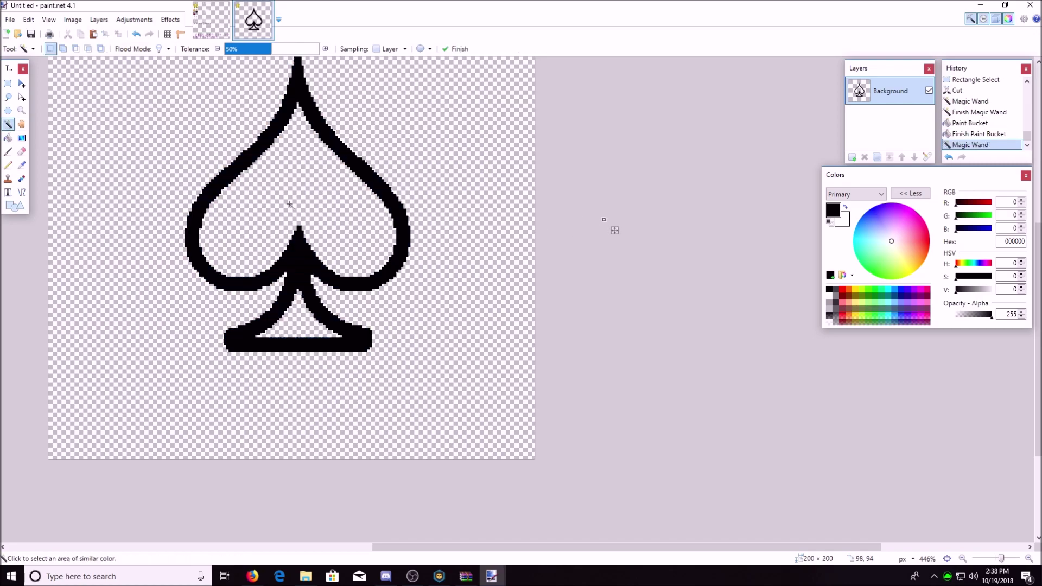
pyautogui.scroll(-3, 290, 204)
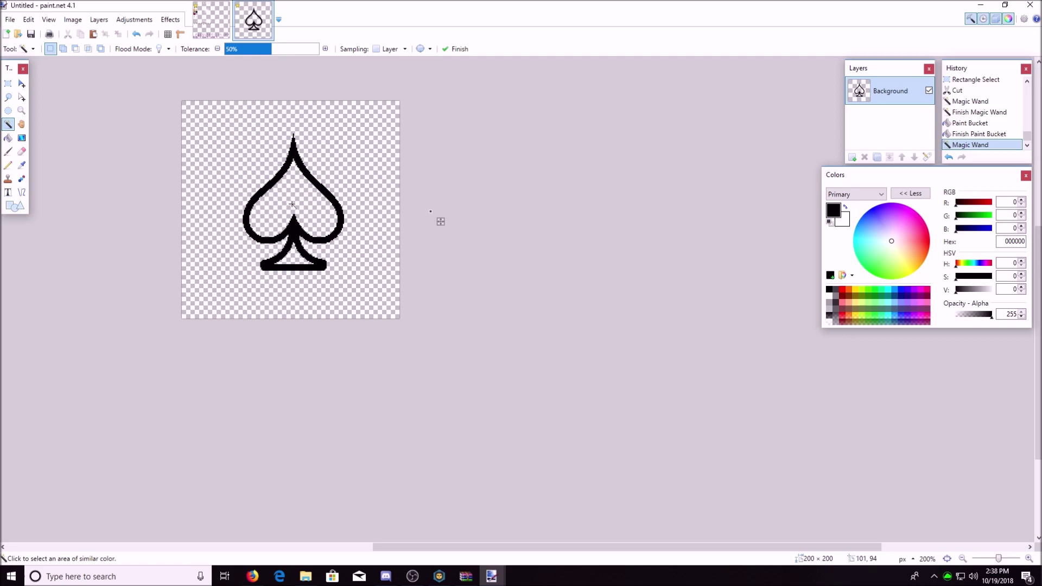
pyautogui.click(292, 204)
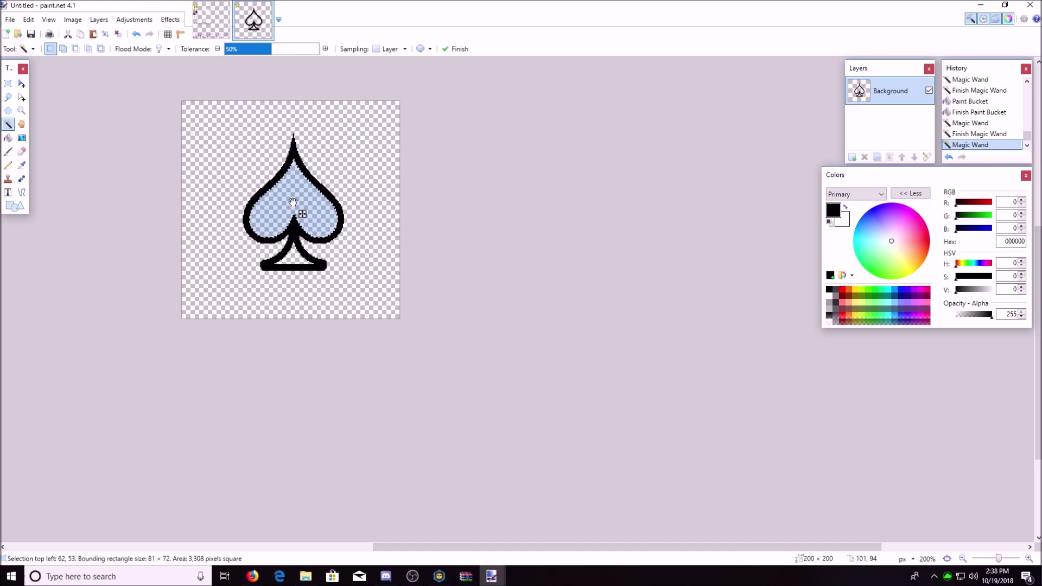
pyautogui.keyDown('ctrl'); pyautogui.click(293, 253); pyautogui.keyUp('ctrl')
pyautogui.scroll(1, 293, 253)
pyautogui.scroll(6, 296, 244)
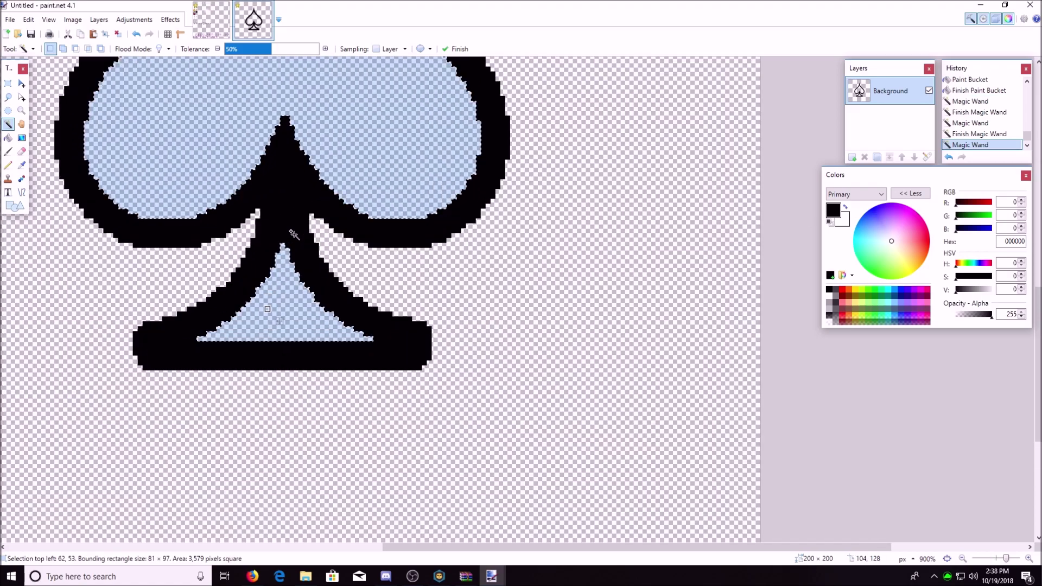
pyautogui.scroll(1, 251, 224)
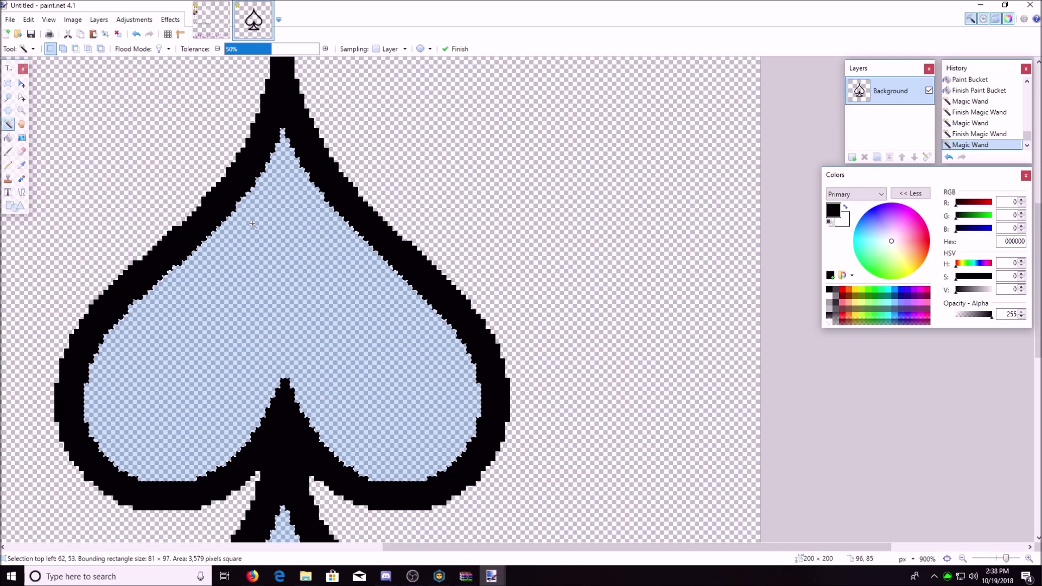
pyautogui.scroll(-4, 253, 224)
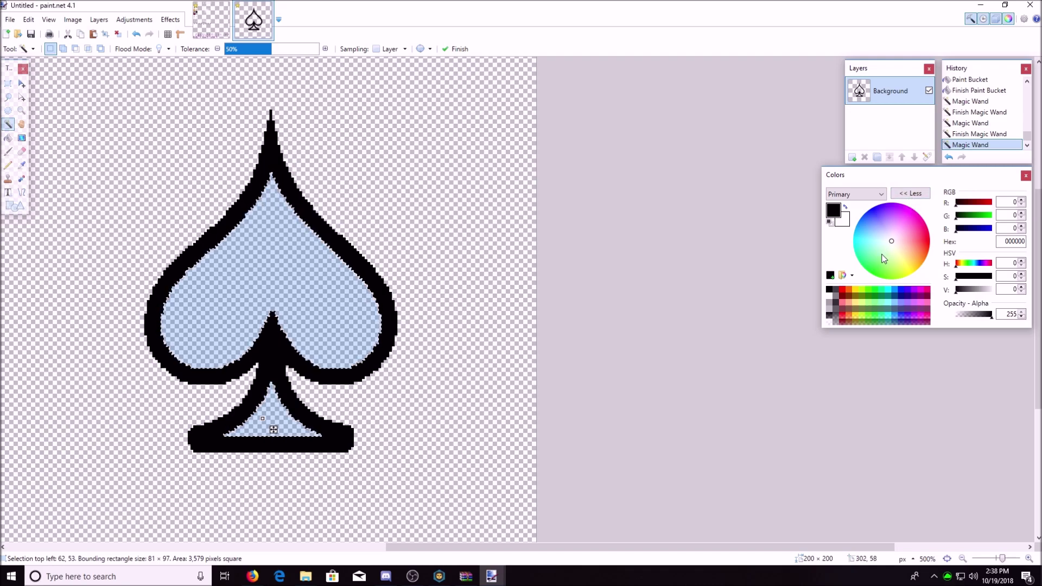
pyautogui.click(829, 299)
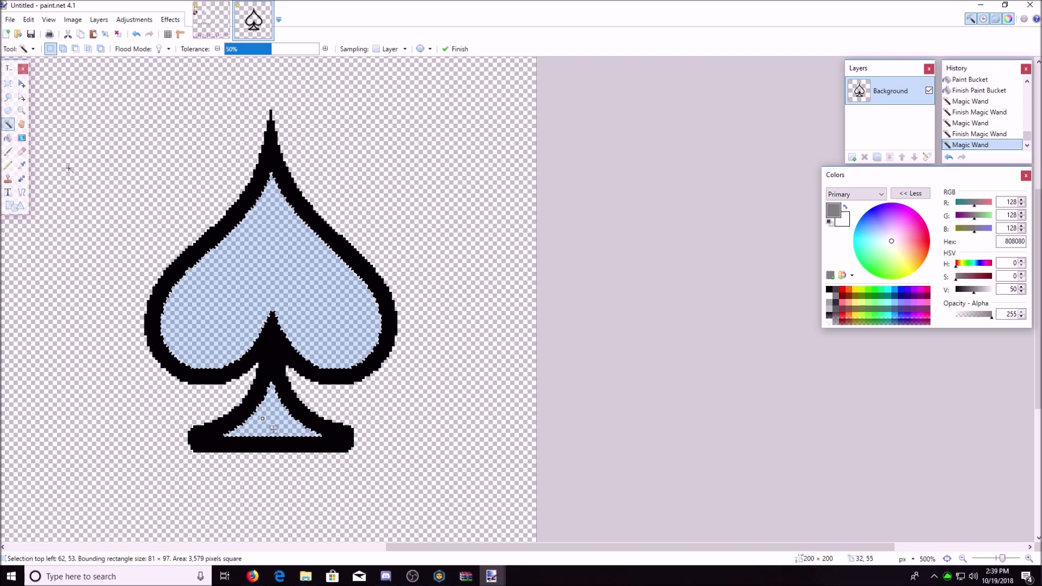
pyautogui.click(9, 138)
pyautogui.click(245, 244)
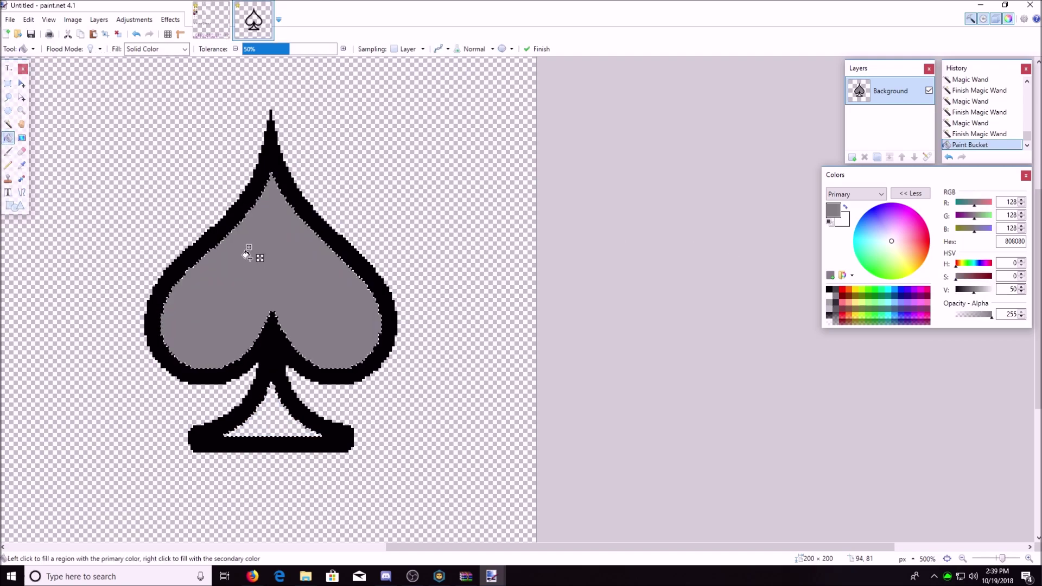
pyautogui.click(278, 408)
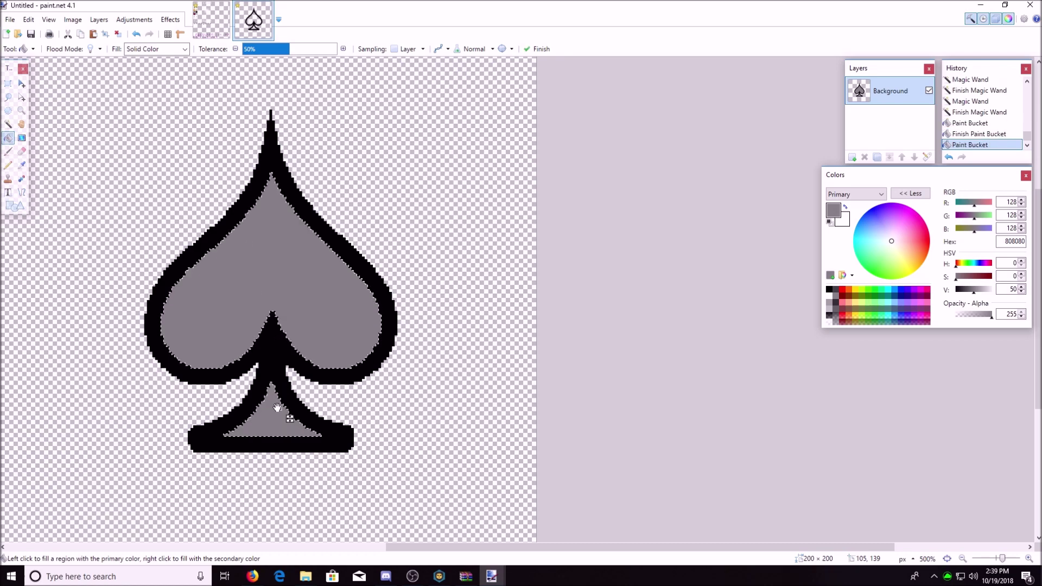
pyautogui.click(9, 124)
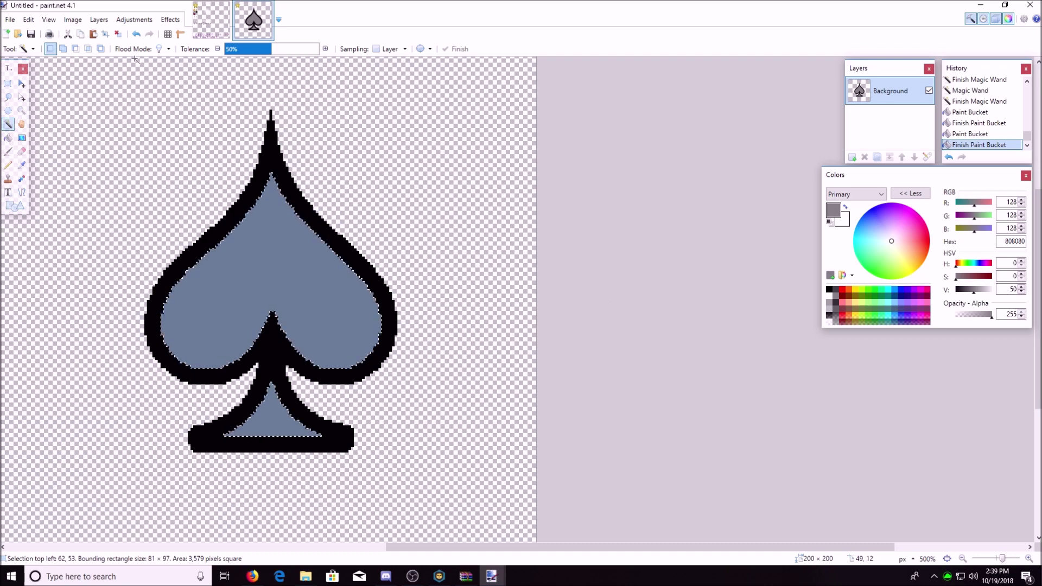
pyautogui.click(169, 19)
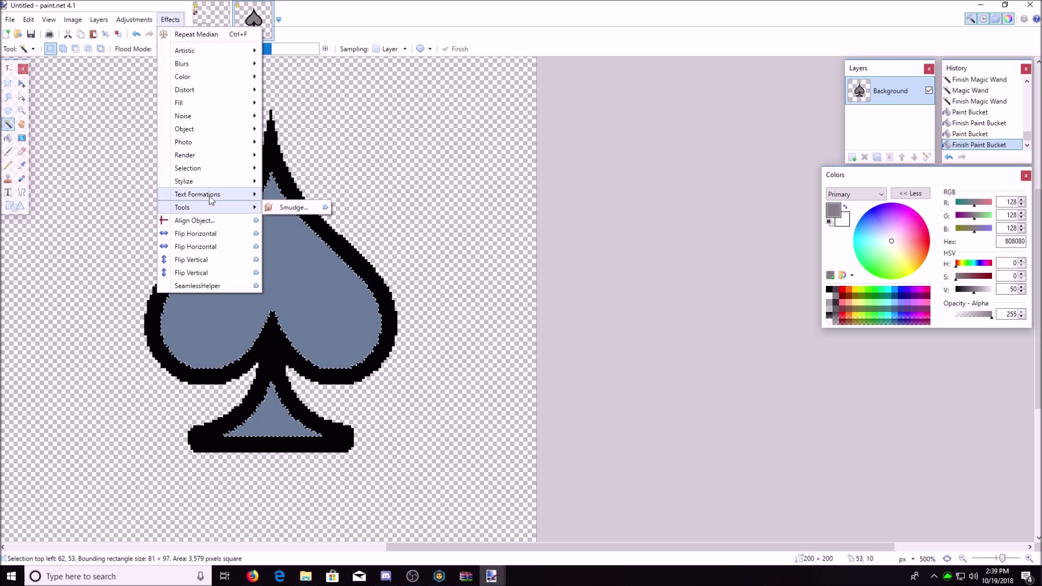
pyautogui.moveTo(210, 142)
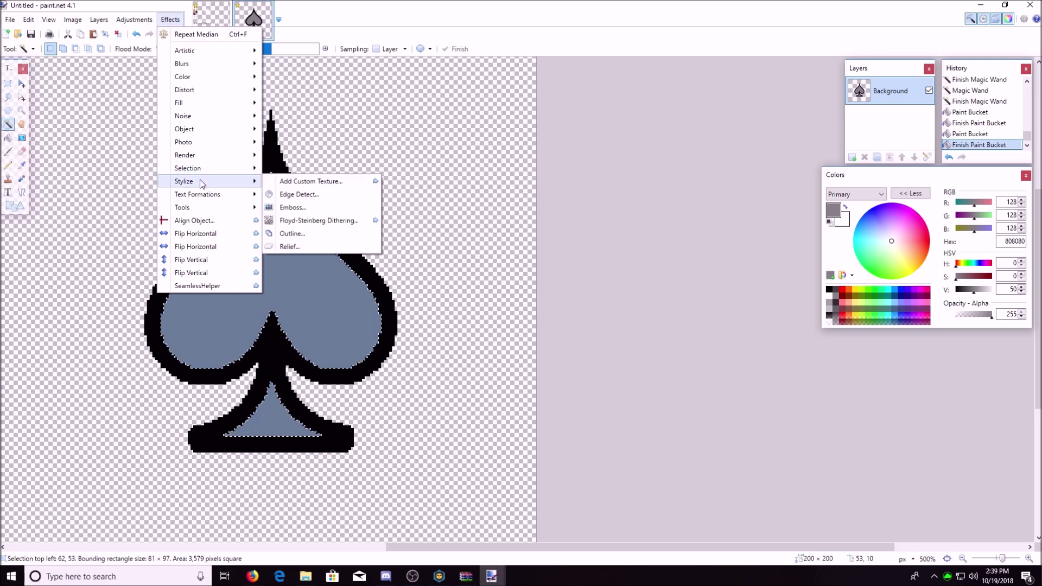
pyautogui.click(699, 250)
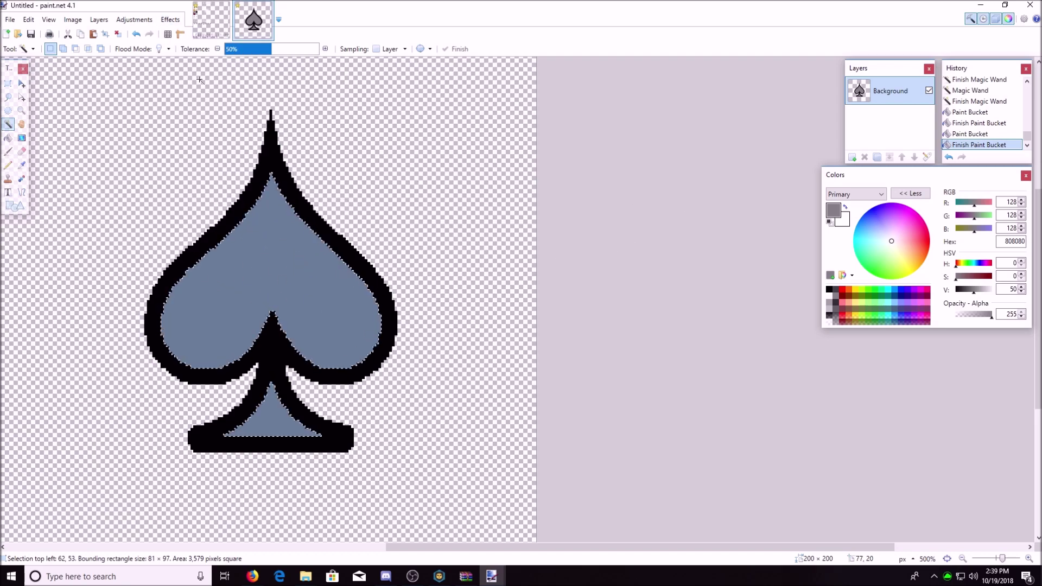
# Apply a Stylize > Outline effect with intensity 100 and thickness 4 inside the spade
pyautogui.click(170, 20)
pyautogui.moveTo(189, 184)
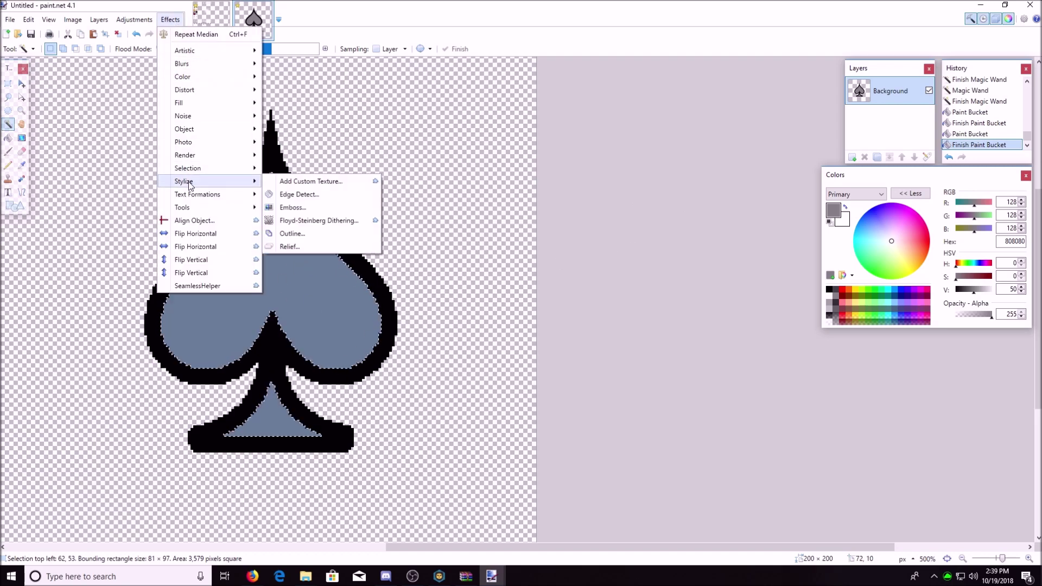
pyautogui.click(291, 234)
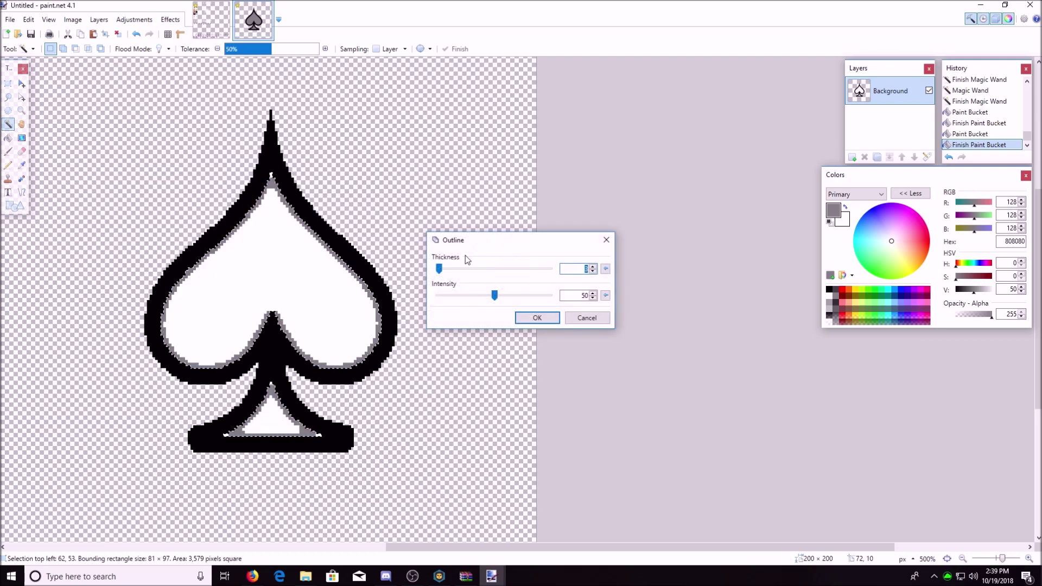
pyautogui.moveTo(484, 249); pyautogui.dragTo(638, 213)
pyautogui.moveTo(649, 259); pyautogui.dragTo(765, 269)
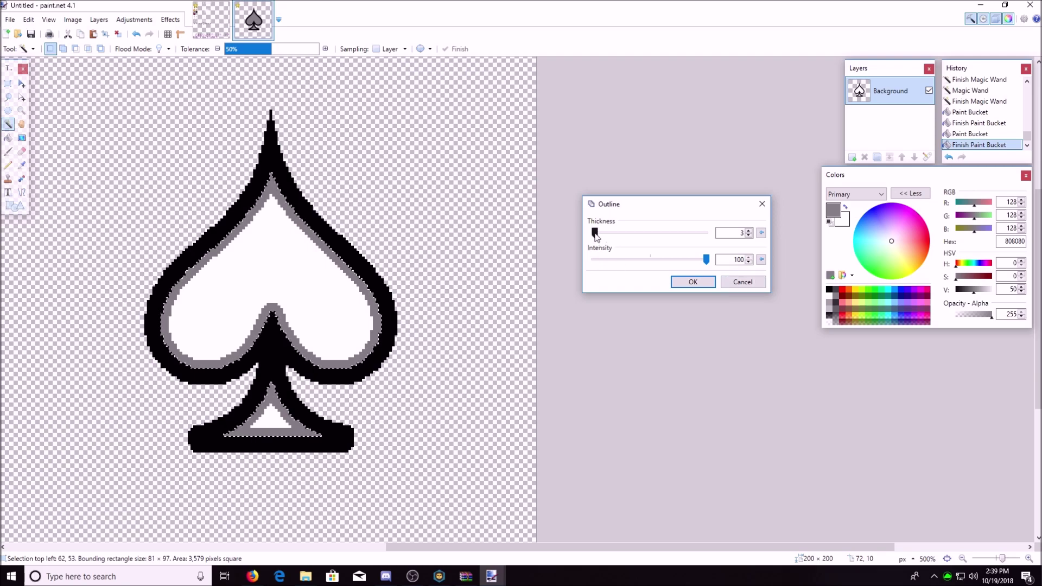
pyautogui.moveTo(594, 234); pyautogui.dragTo(597, 237)
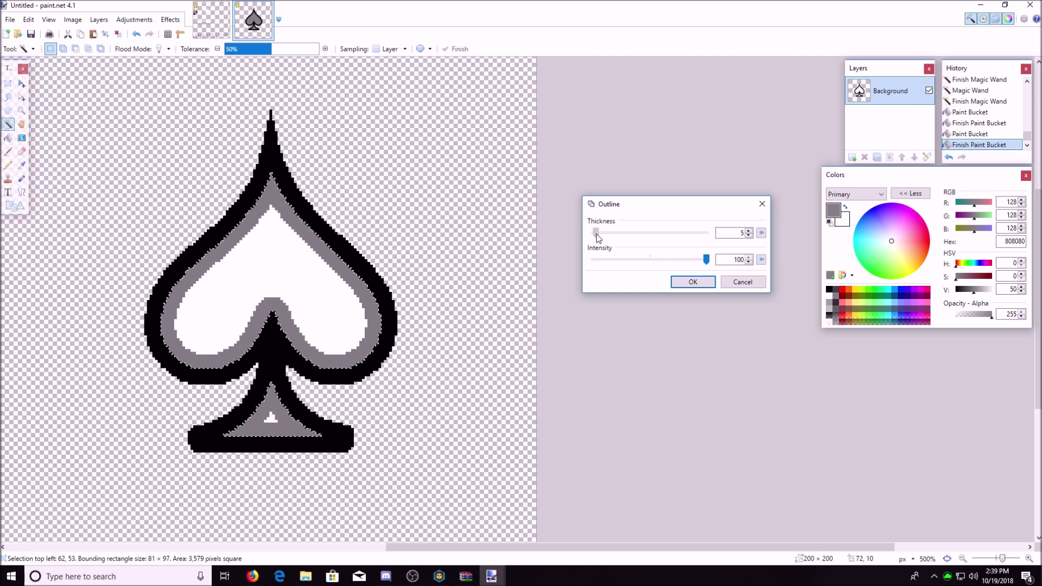
pyautogui.moveTo(596, 237); pyautogui.dragTo(595, 237)
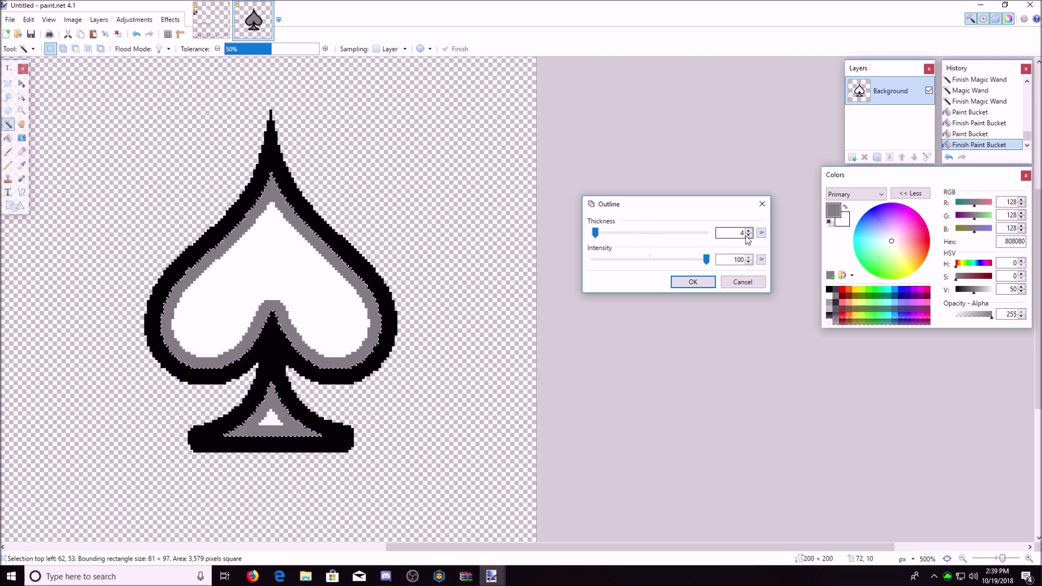
pyautogui.click(705, 286)
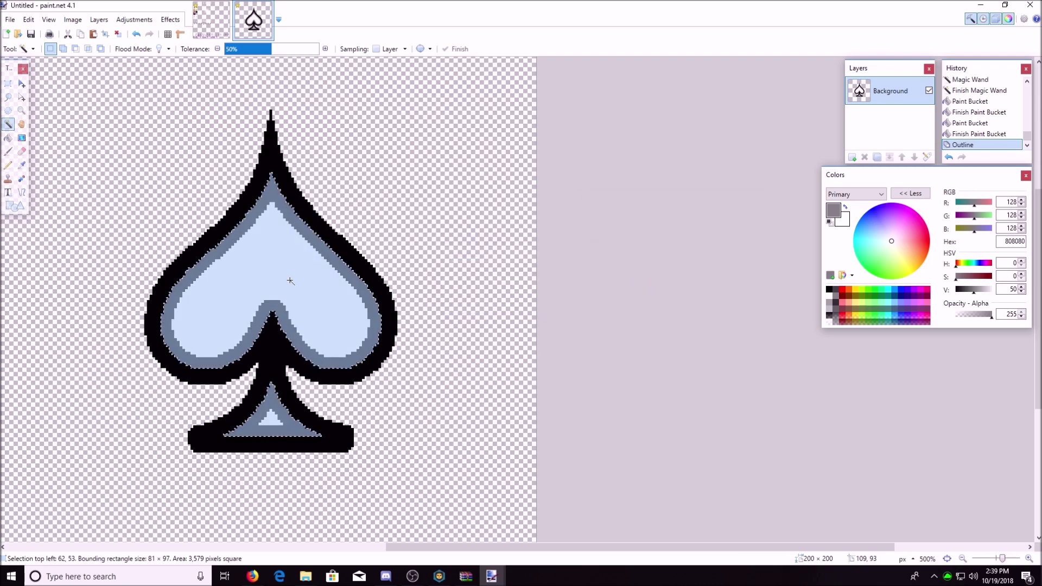
# Fill the spade's inner area and stem triangle with lighter grey B7B7B7
pyautogui.click(275, 262)
pyautogui.keyDown('ctrl'); pyautogui.click(273, 421); pyautogui.keyUp('ctrl')
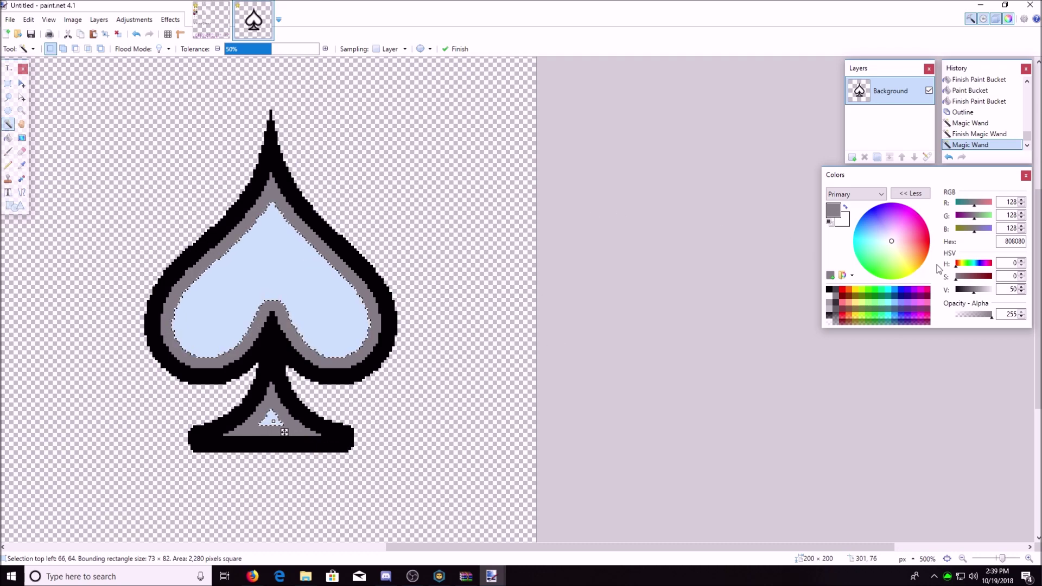
pyautogui.click(1021, 286)
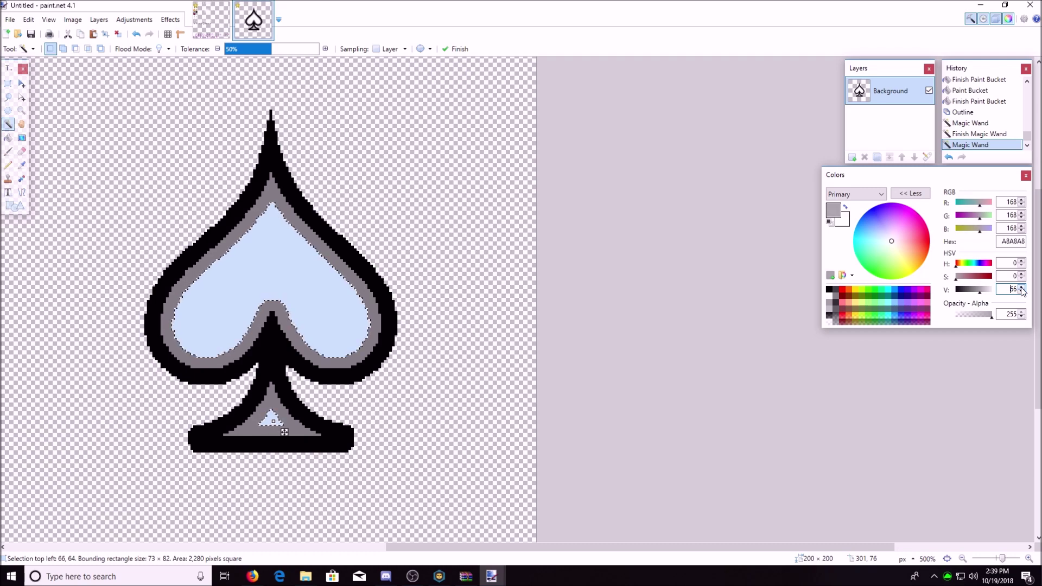
pyautogui.click(1021, 287)
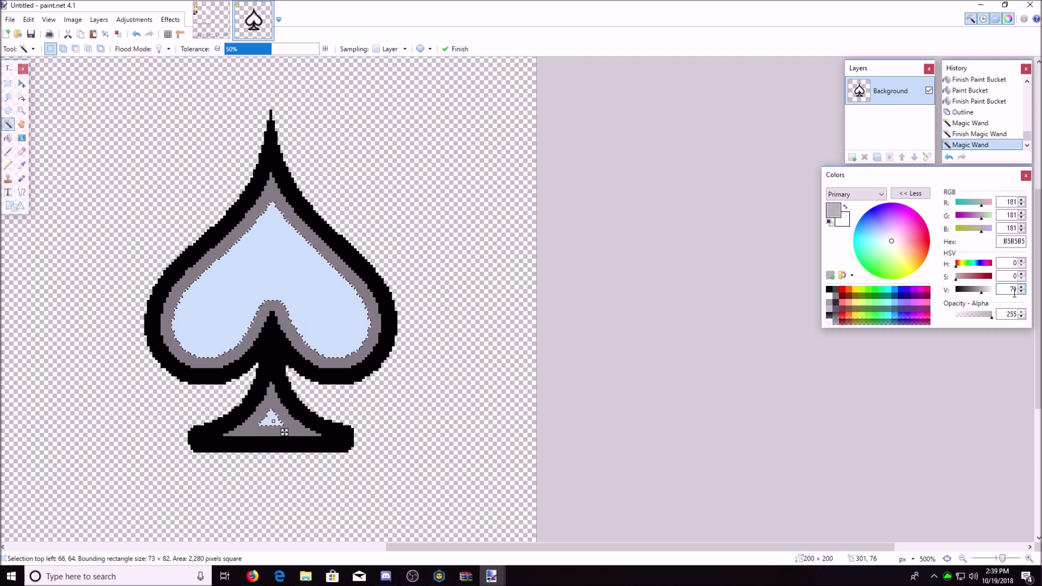
pyautogui.click(8, 137)
pyautogui.click(276, 279)
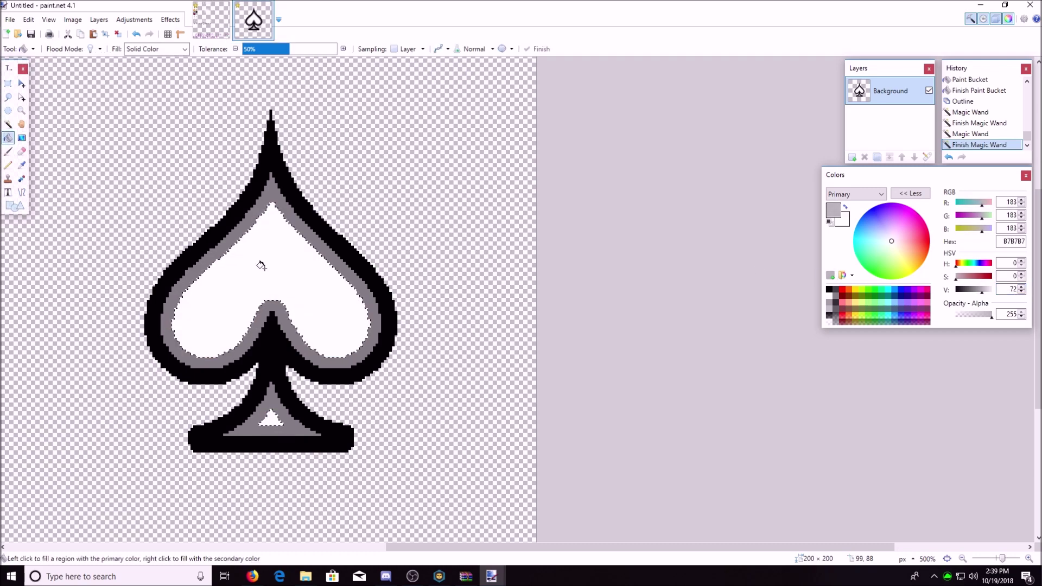
pyautogui.click(274, 418)
# Magic-wand select the inner area, black outline, stem and inner triangle, then fit the image to the window
pyautogui.click(8, 124)
pyautogui.click(681, 291)
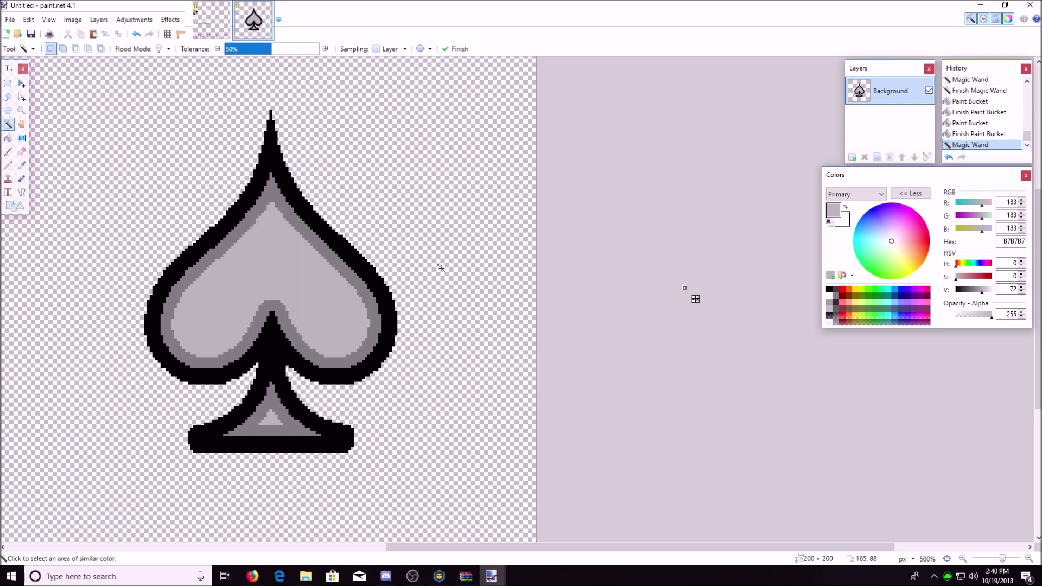
pyautogui.scroll(-3, 685, 293)
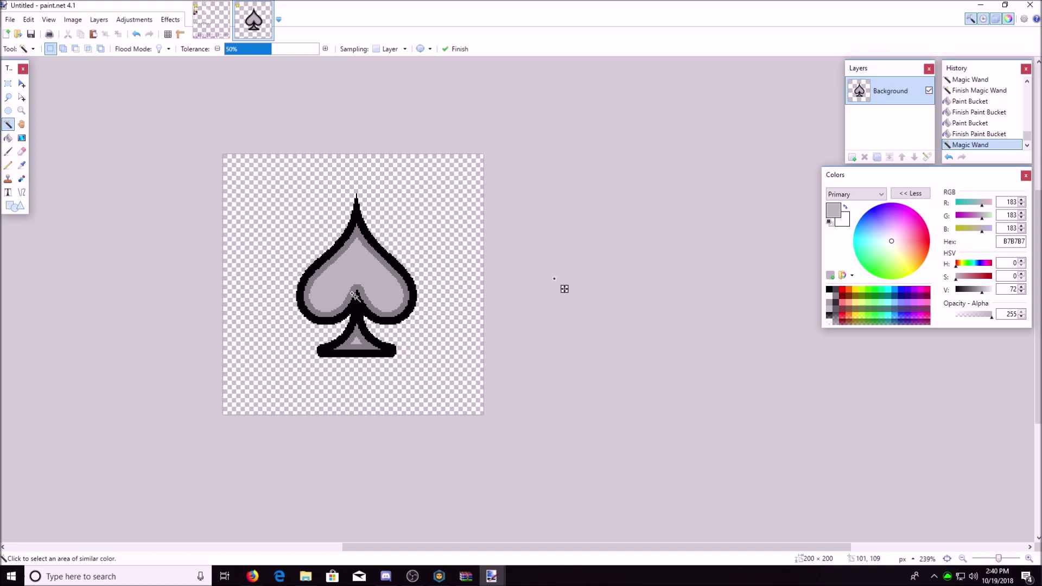
pyautogui.scroll(5, 354, 296)
pyautogui.click(285, 250)
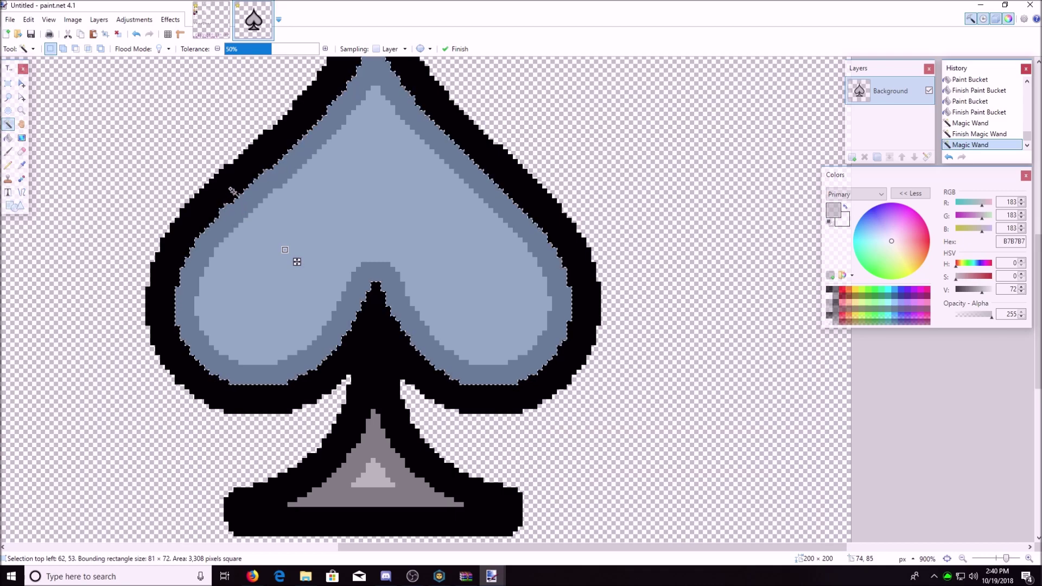
pyautogui.click(232, 190)
pyautogui.click(371, 441)
pyautogui.keyDown('ctrl'); pyautogui.click(372, 474); pyautogui.keyUp('ctrl')
pyautogui.hotkey('ctrl', 'b')
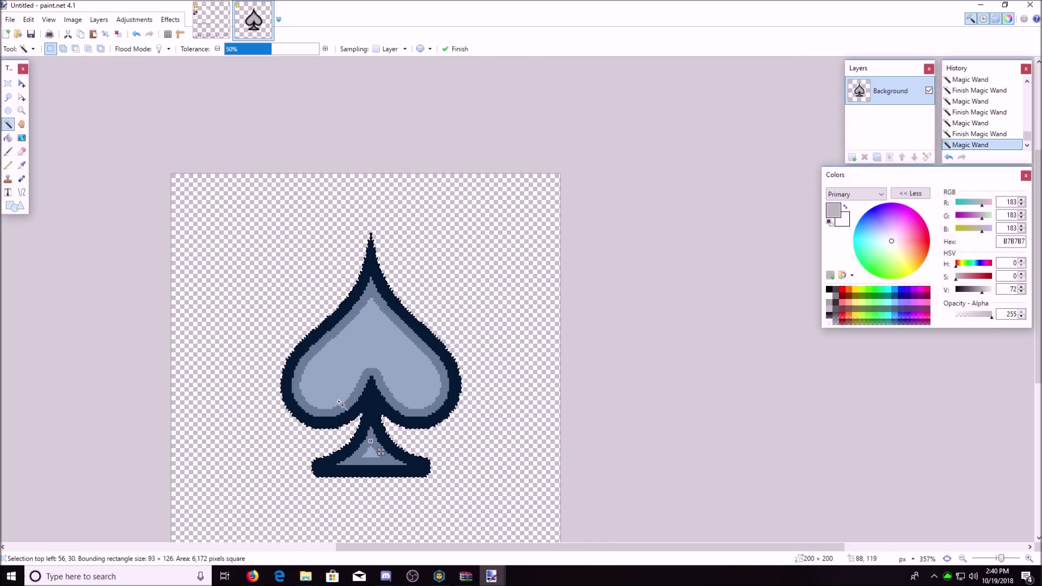
# Apply a Gaussian Blur of radius 5 to the spade
pyautogui.click(170, 19)
pyautogui.moveTo(188, 62)
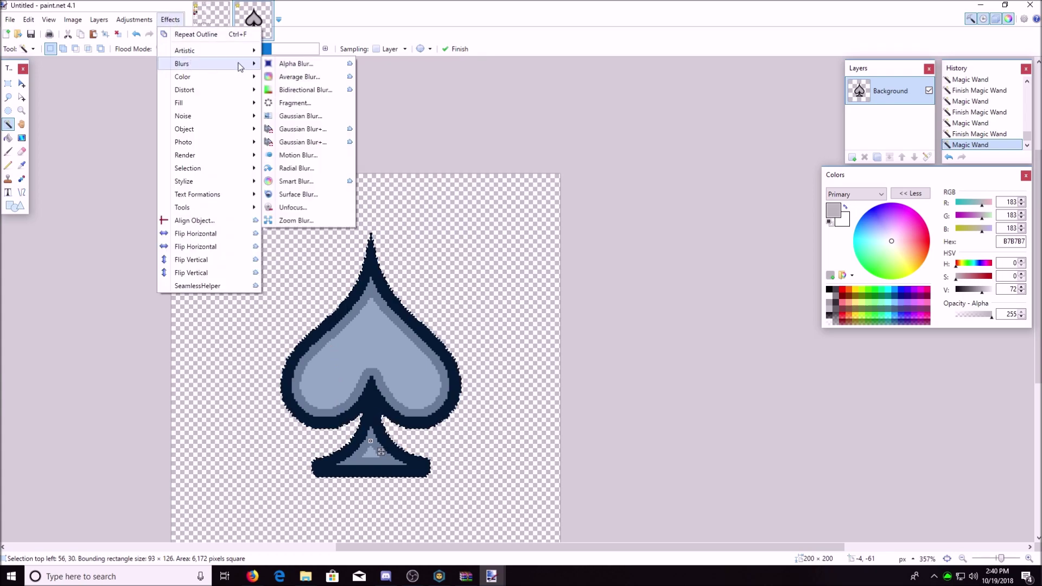
pyautogui.click(304, 117)
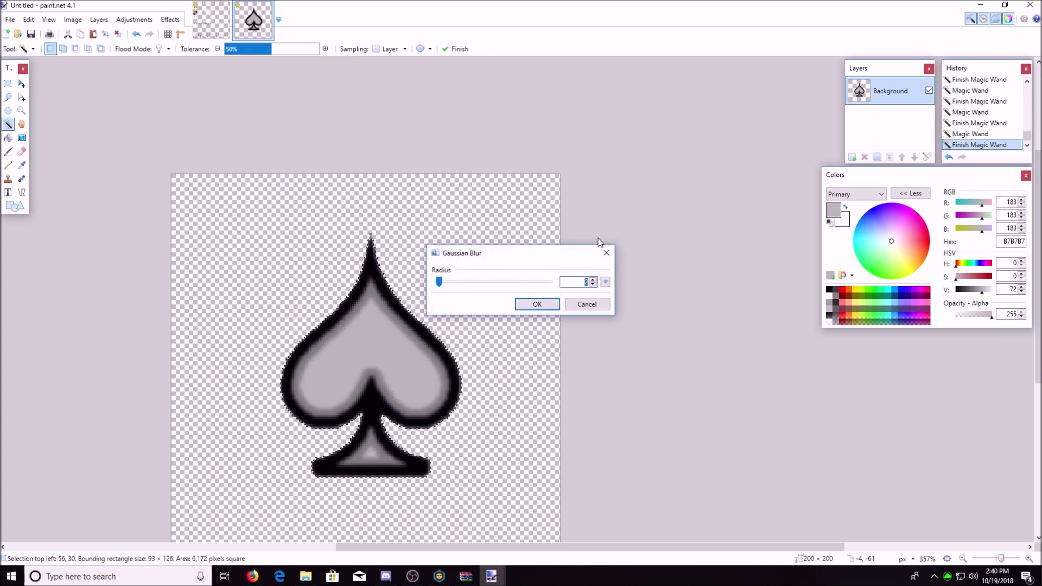
pyautogui.moveTo(517, 258); pyautogui.dragTo(599, 224)
pyautogui.click(672, 244)
pyautogui.click(672, 245)
pyautogui.click(673, 245)
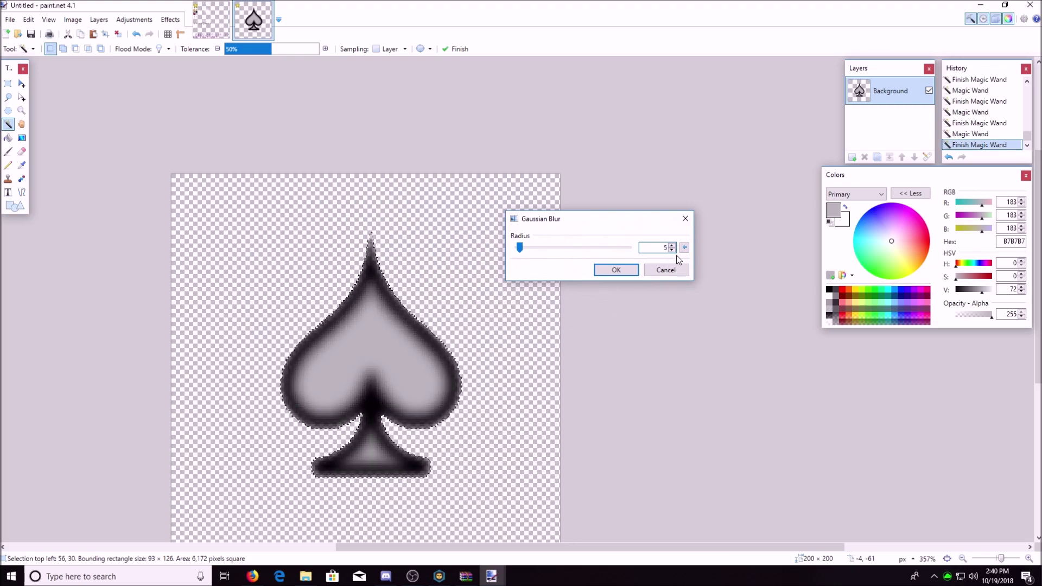
pyautogui.click(614, 272)
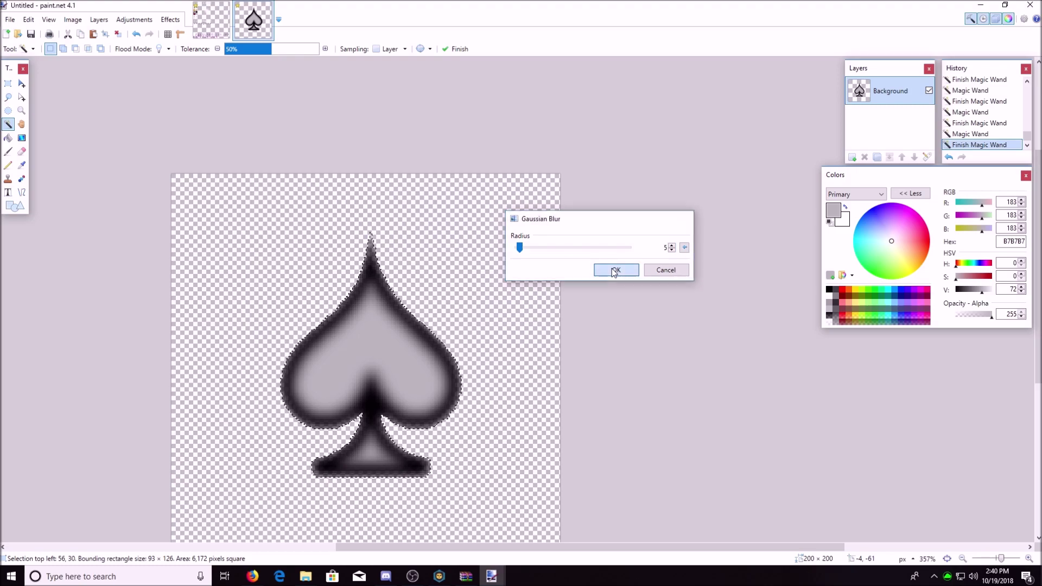
# Duplicate the layer three times, merge everything back into Background, and deselect
pyautogui.click(877, 157)
pyautogui.click(877, 157)
pyautogui.click(877, 157)
pyautogui.click(877, 158)
pyautogui.click(878, 157)
pyautogui.click(877, 157)
pyautogui.click(877, 157)
pyautogui.click(877, 157)
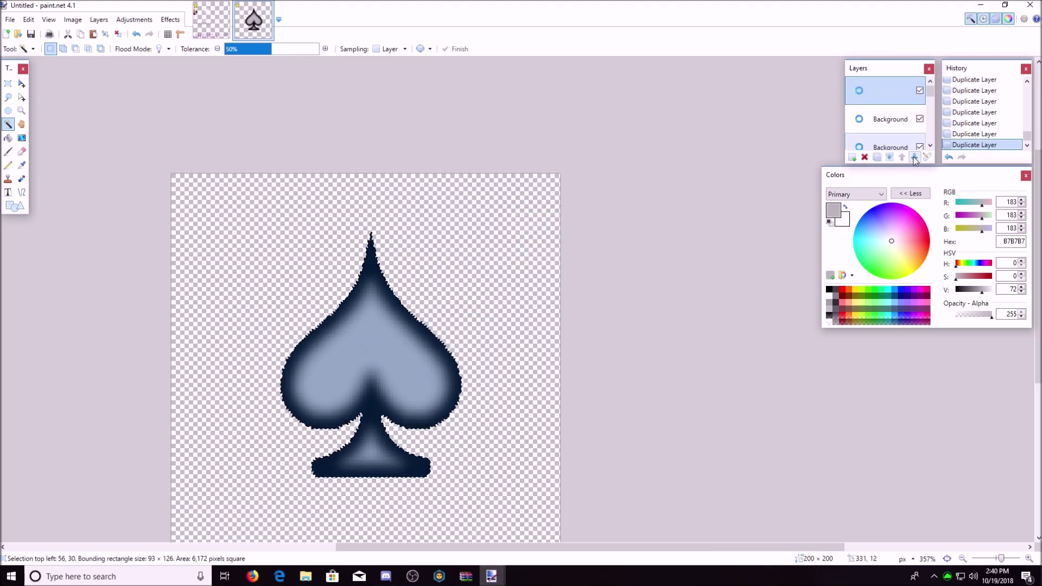
pyautogui.click(890, 157)
pyautogui.click(890, 157)
pyautogui.click(889, 157)
pyautogui.click(889, 157)
pyautogui.click(889, 158)
pyautogui.click(889, 157)
pyautogui.click(889, 157)
pyautogui.click(889, 157)
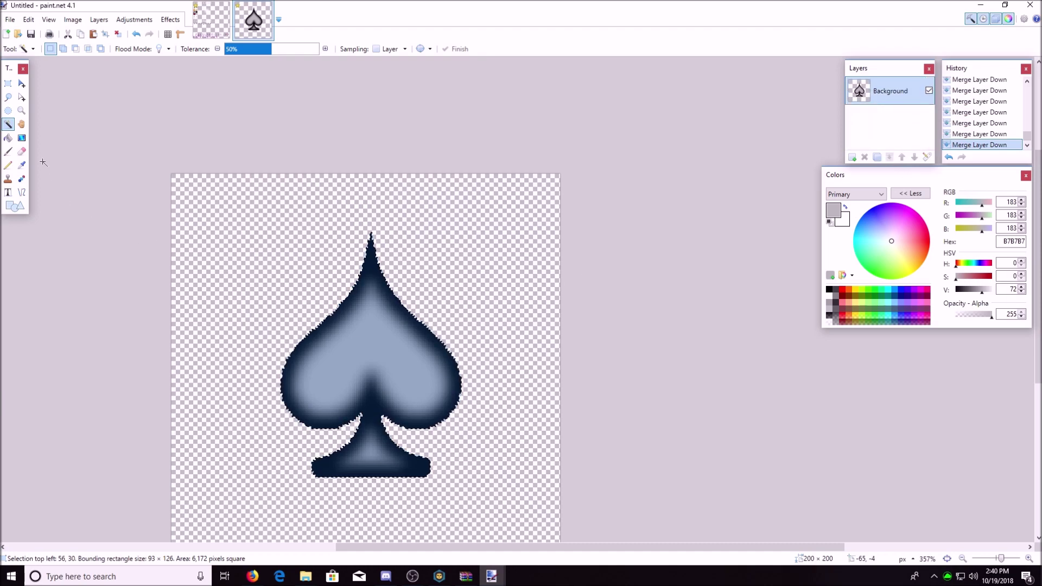
pyautogui.click(85, 194)
pyautogui.scroll(-5, 390, 297)
pyautogui.scroll(5, 381, 285)
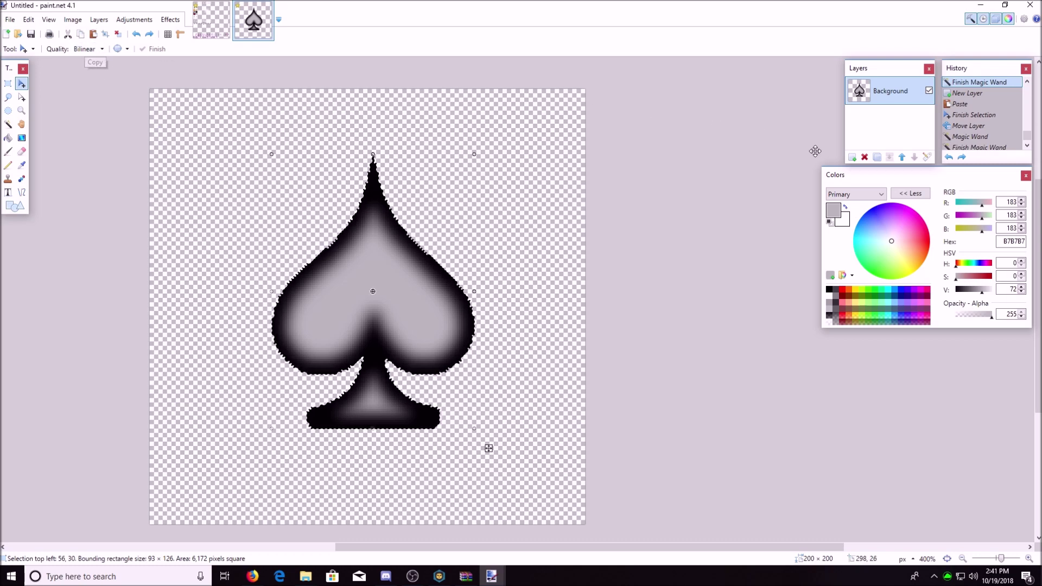
# Paste the spade onto a new Layer 2, move it below Background, and deselect
pyautogui.click(851, 157)
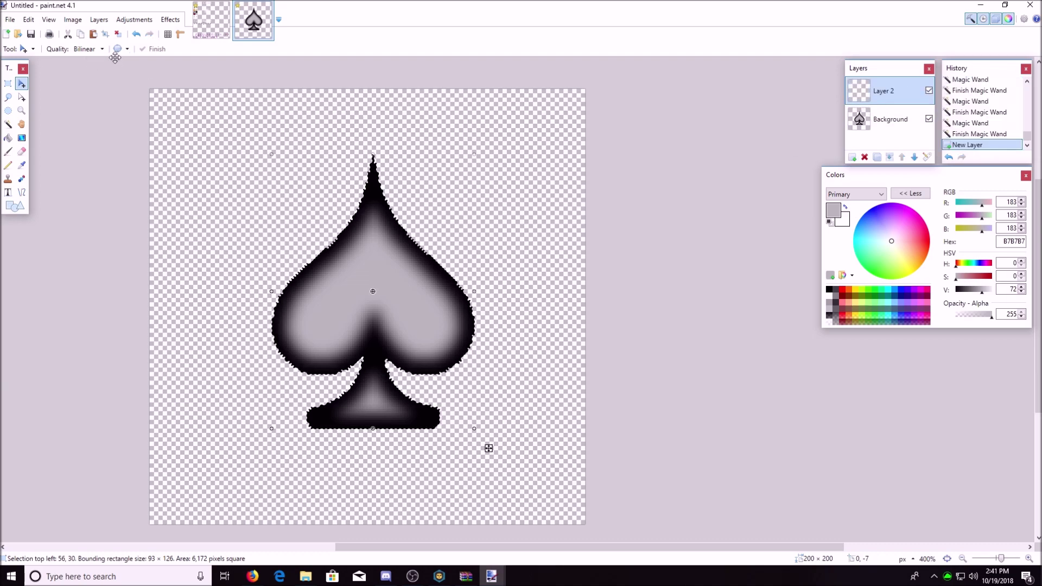
pyautogui.click(95, 35)
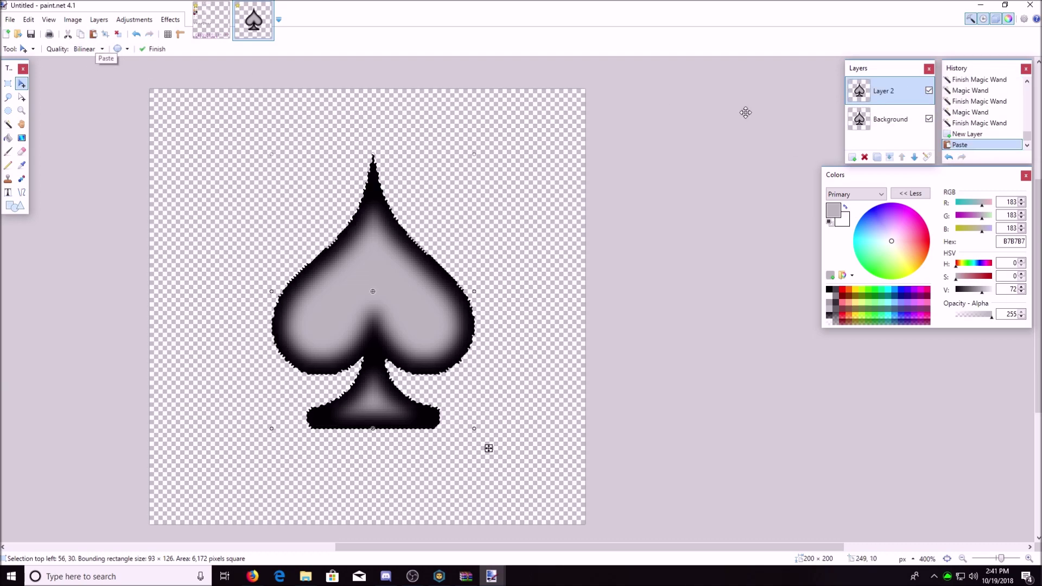
pyautogui.click(914, 157)
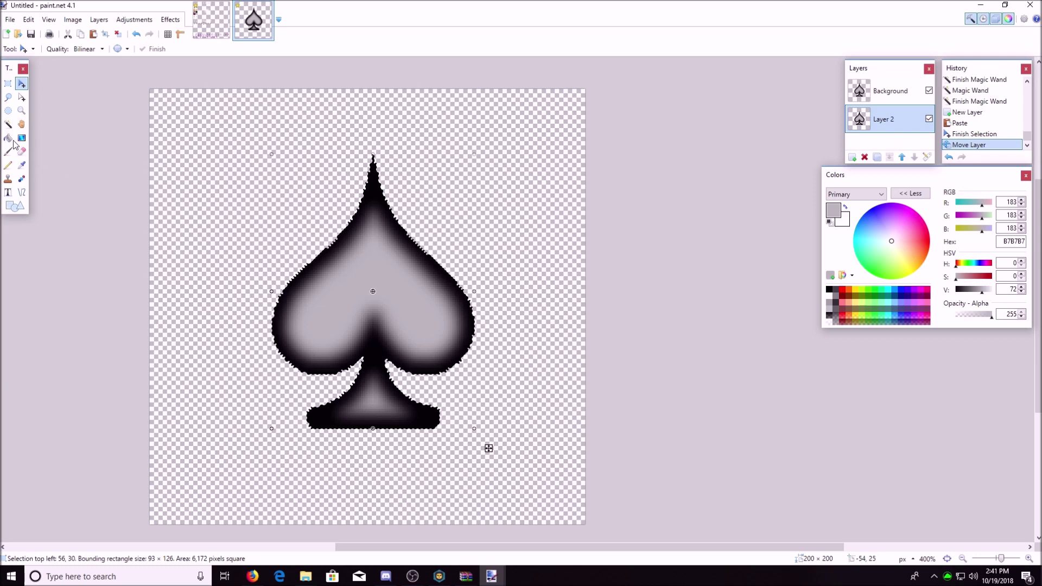
pyautogui.click(8, 123)
pyautogui.click(76, 151)
# Apply a Gaussian Blur with radius 11 to Layer 2
pyautogui.click(169, 19)
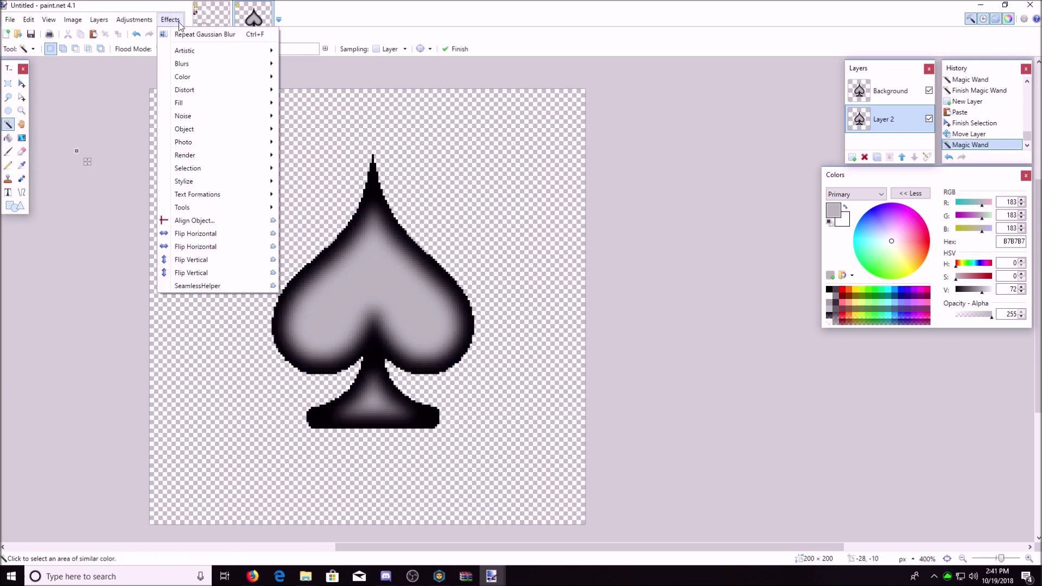
pyautogui.moveTo(202, 63)
pyautogui.click(318, 116)
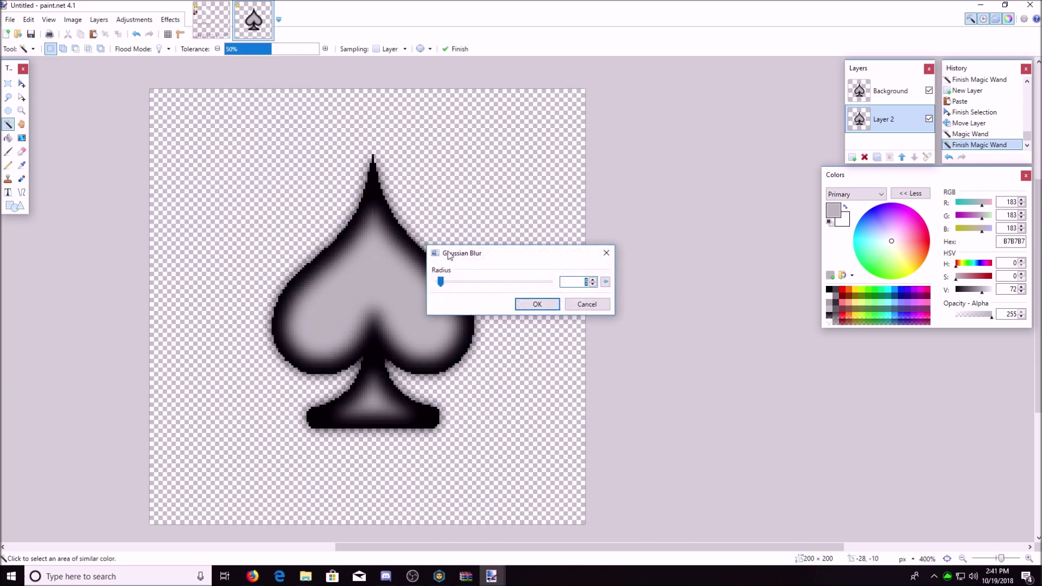
pyautogui.moveTo(438, 281)
pyautogui.mouseDown()
pyautogui.moveTo(454, 288)
pyautogui.moveTo(436, 286)
pyautogui.moveTo(444, 287)
pyautogui.mouseUp()
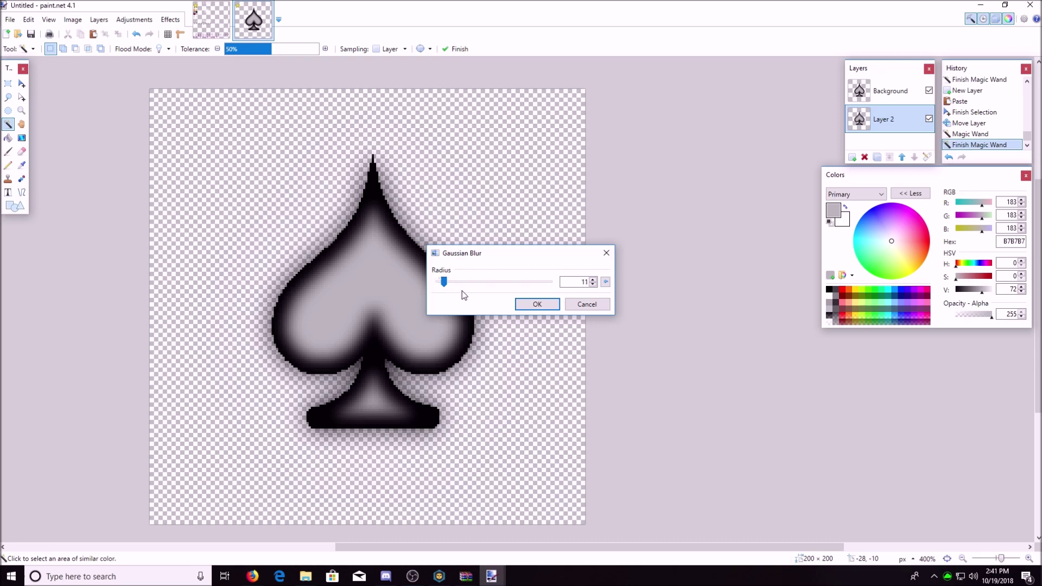
pyautogui.click(536, 305)
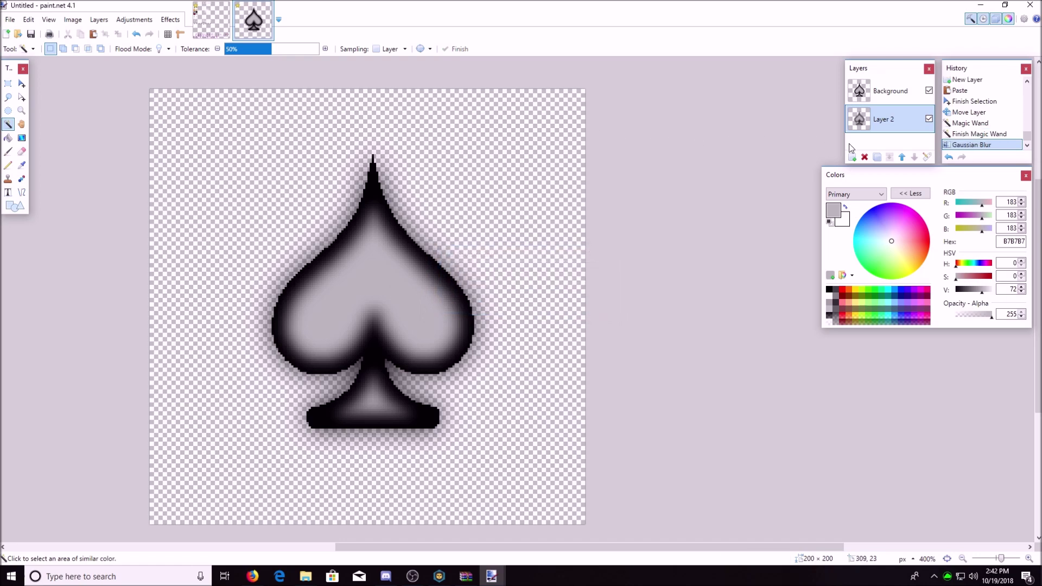
# Merge the Background layer down into Layer 2
pyautogui.click(890, 91)
pyautogui.click(889, 156)
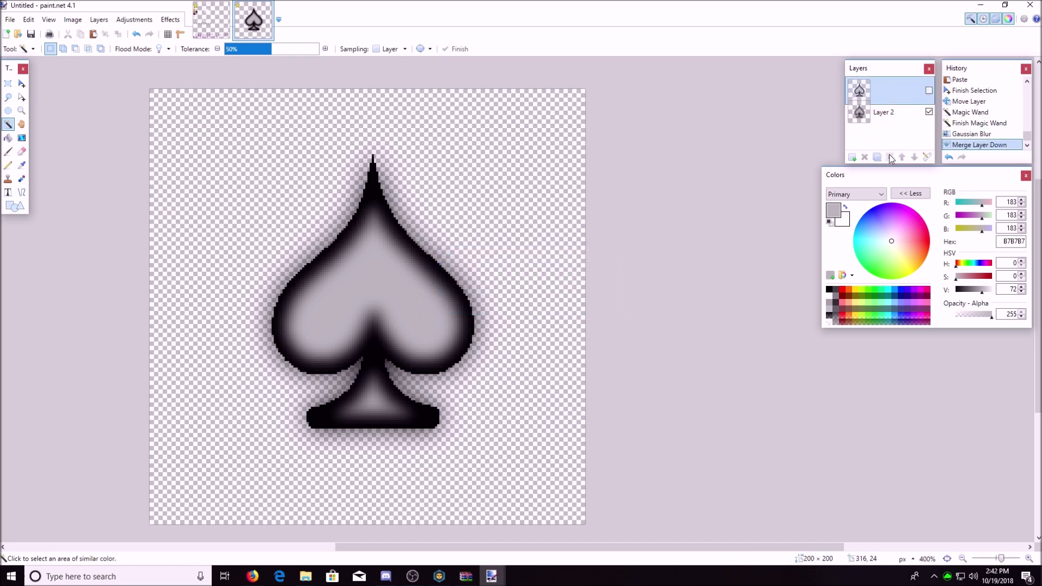
pyautogui.click(54, 180)
pyautogui.scroll(-2, 109, 191)
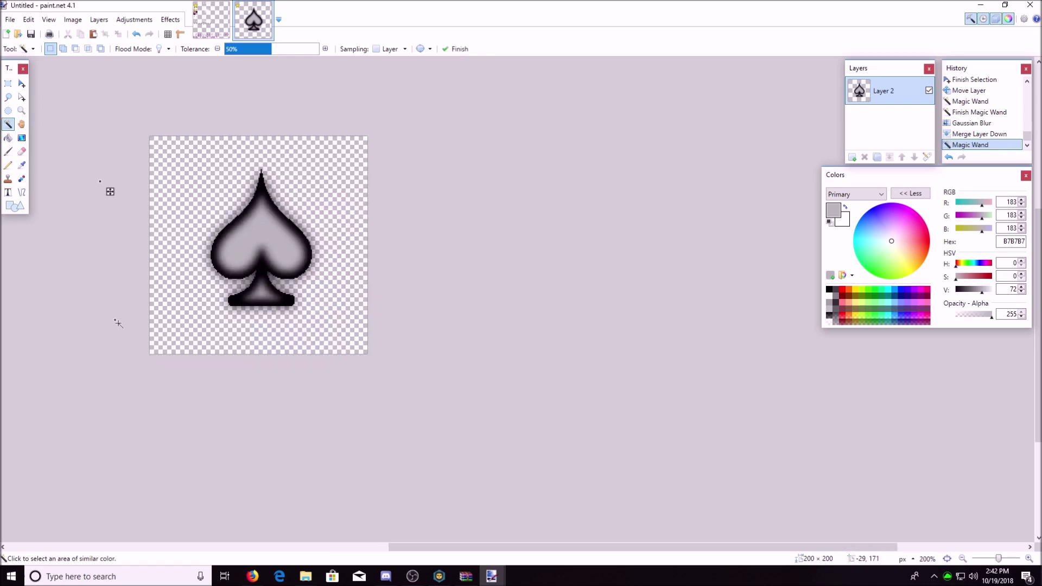
pyautogui.scroll(1, 118, 321)
pyautogui.scroll(3, 252, 259)
pyautogui.scroll(3, 344, 244)
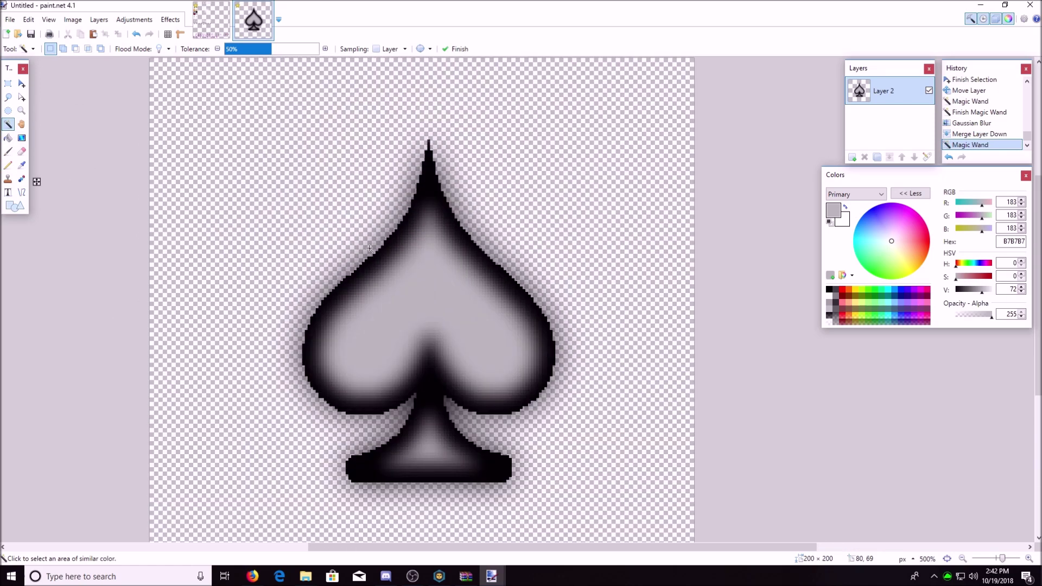
pyautogui.scroll(2, 339, 288)
# Select the spade's dark outline ring, fit the spade in the window, then deselect
pyautogui.click(338, 289)
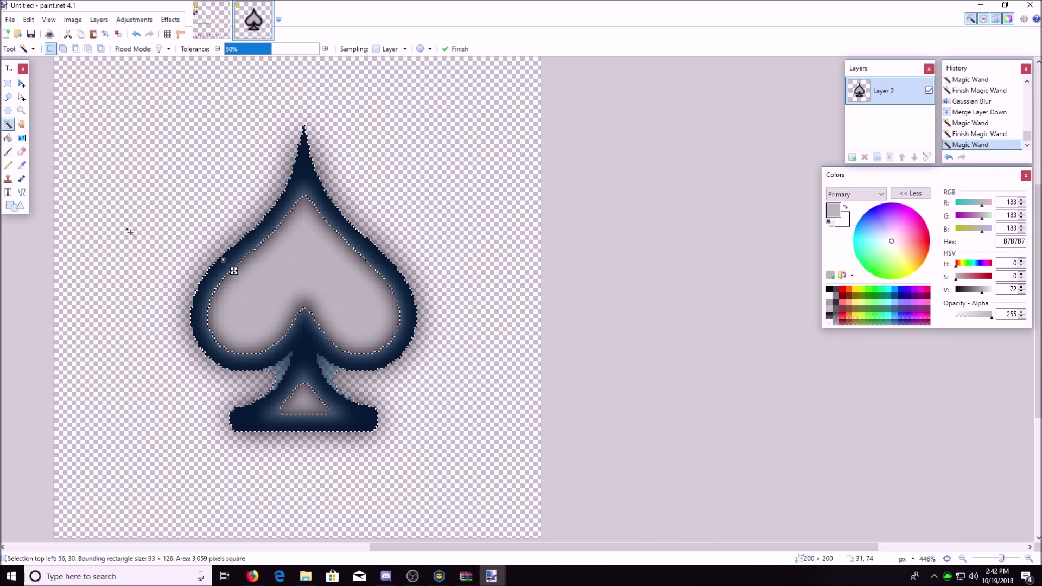
pyautogui.hotkey('ctrl', 'b')
pyautogui.press('Return')
pyautogui.click(10, 287)
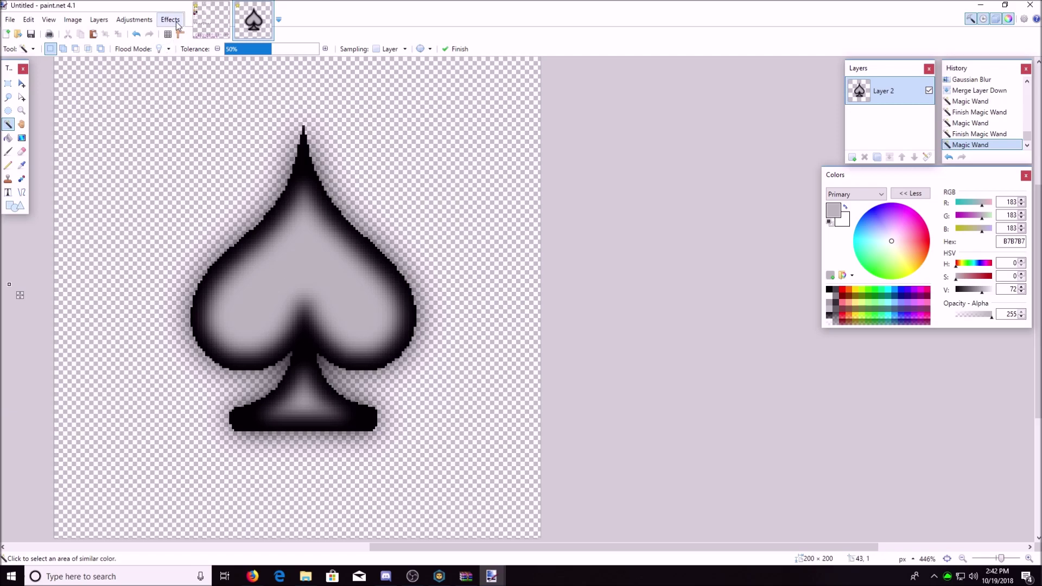
# Try a freehand outline, undo it, and Magic Wand the transparent background instead
pyautogui.click(8, 99)
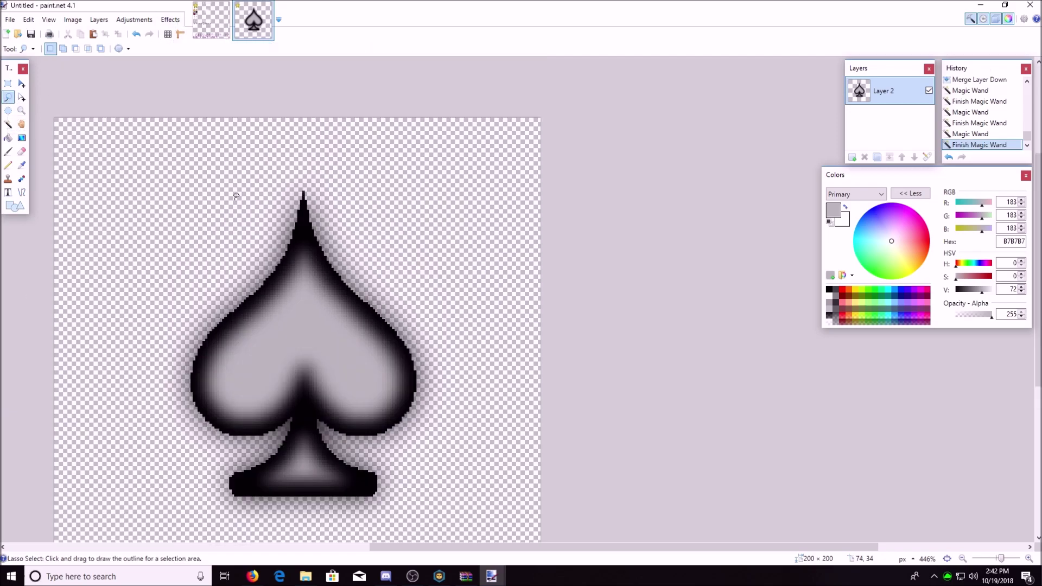
pyautogui.moveTo(294, 177)
pyautogui.mouseDown()
pyautogui.moveTo(271, 246)
pyautogui.moveTo(194, 318)
pyautogui.moveTo(175, 355)
pyautogui.moveTo(189, 419)
pyautogui.moveTo(215, 442)
pyautogui.moveTo(266, 446)
pyautogui.mouseUp()
pyautogui.click(136, 34)
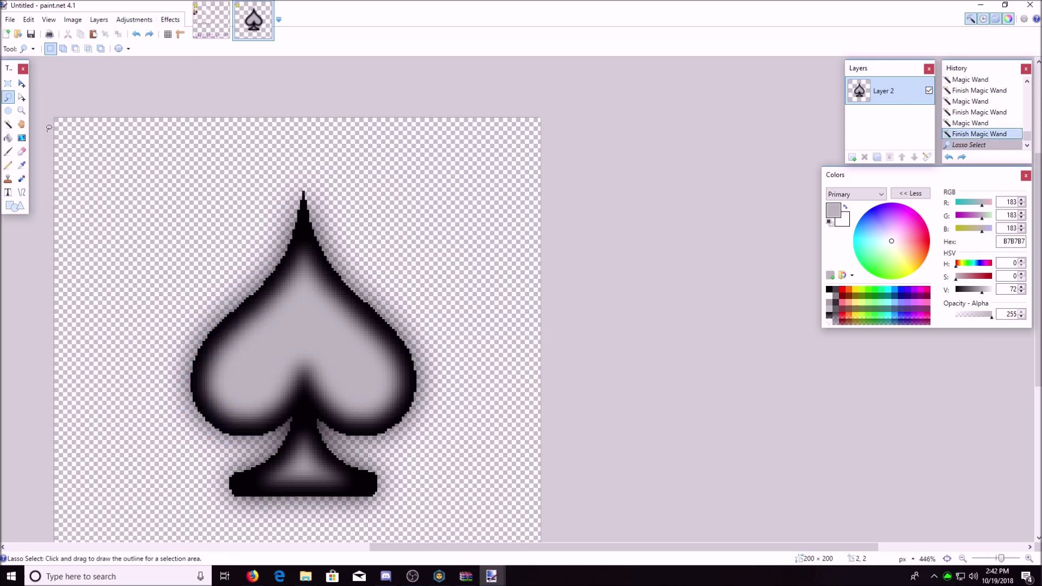
pyautogui.click(8, 124)
pyautogui.click(257, 267)
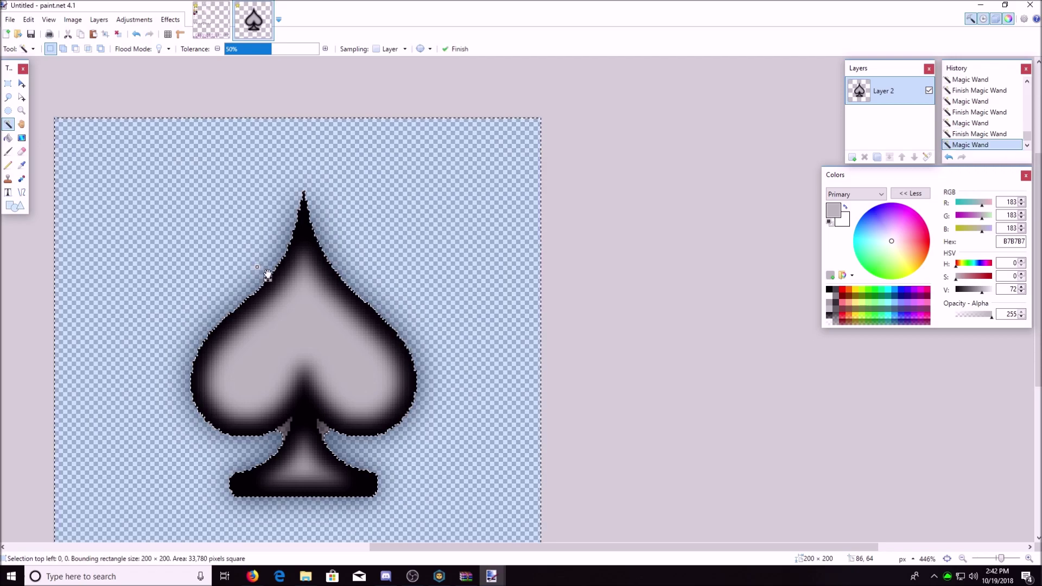
# Set Magic Wand tolerance to 26% and add the bottom leftover areas and dark outline
pyautogui.click(242, 49)
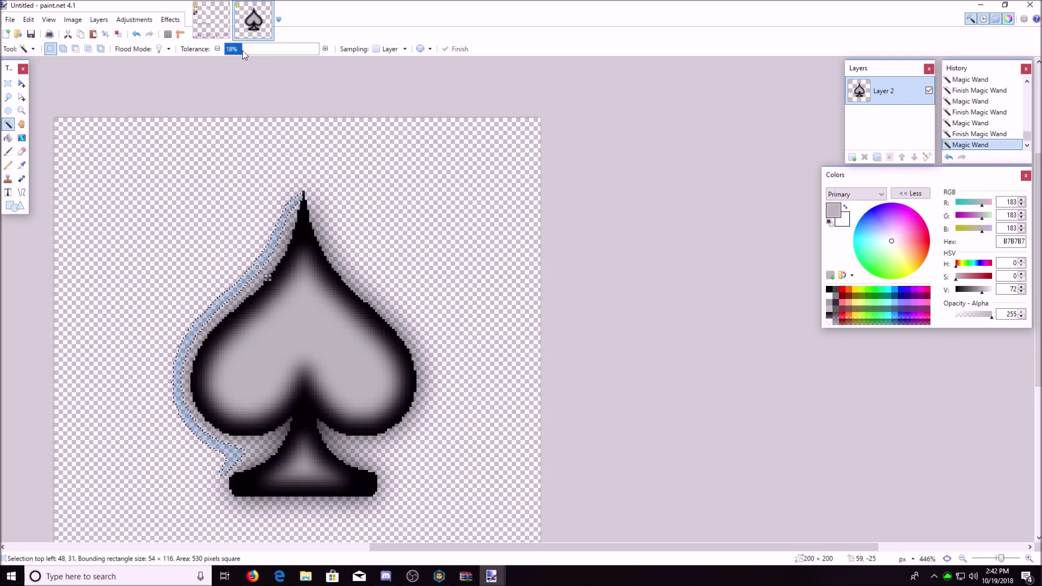
pyautogui.moveTo(242, 51); pyautogui.dragTo(252, 57)
pyautogui.click(217, 492)
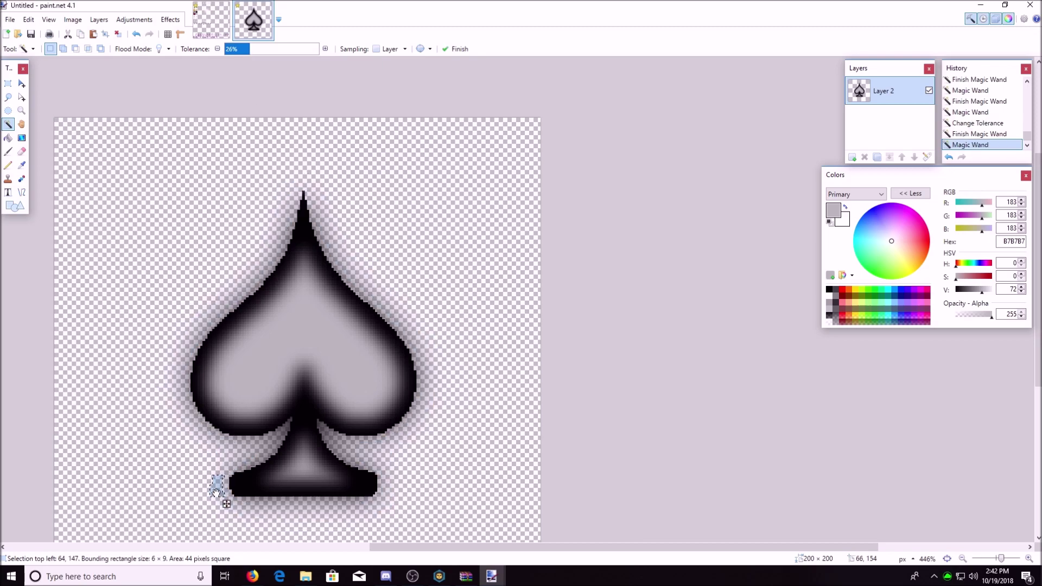
pyautogui.click(136, 34)
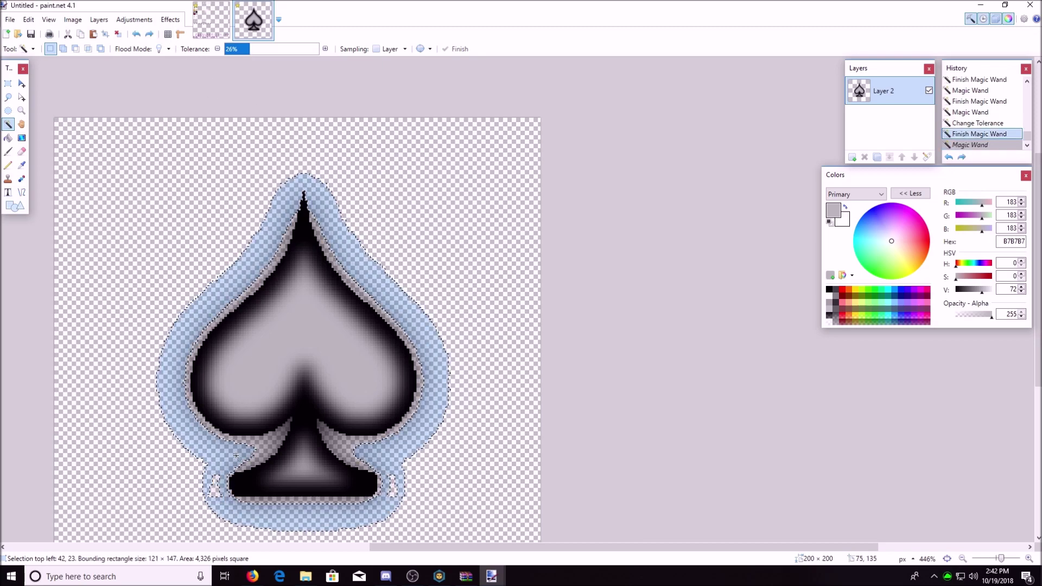
pyautogui.keyDown('ctrl'); pyautogui.click(216, 487); pyautogui.keyUp('ctrl')
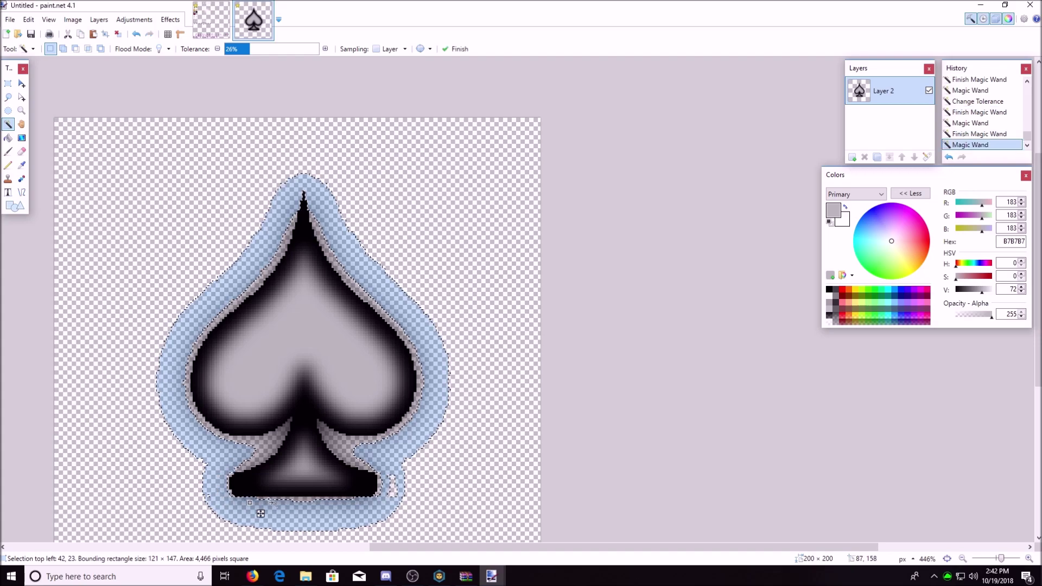
pyautogui.keyDown('ctrl'); pyautogui.click(391, 495); pyautogui.keyUp('ctrl')
pyautogui.keyDown('ctrl'); pyautogui.click(352, 481); pyautogui.keyUp('ctrl')
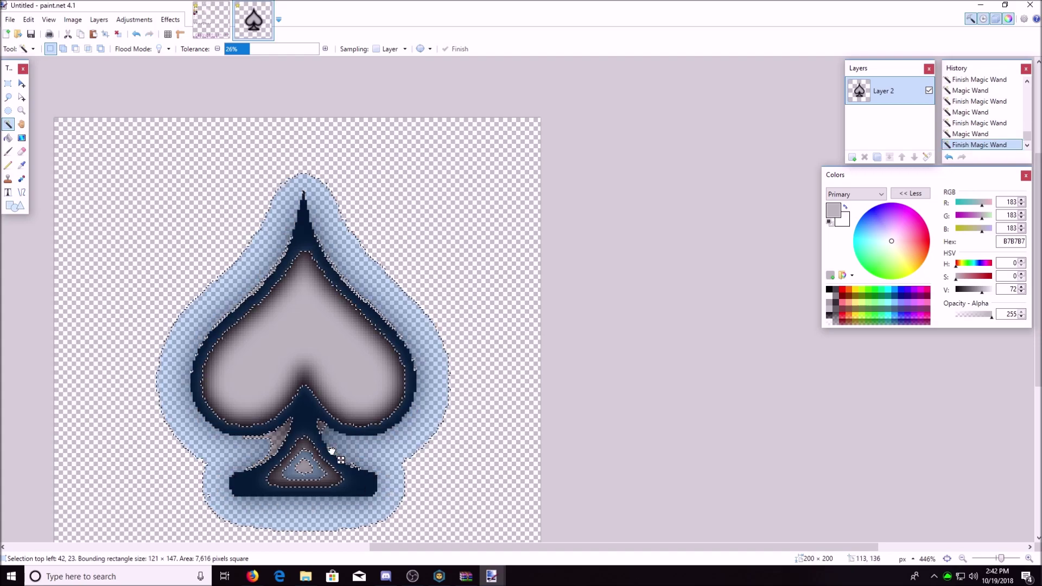
pyautogui.keyDown('ctrl'); pyautogui.click(276, 480); pyautogui.keyUp('ctrl')
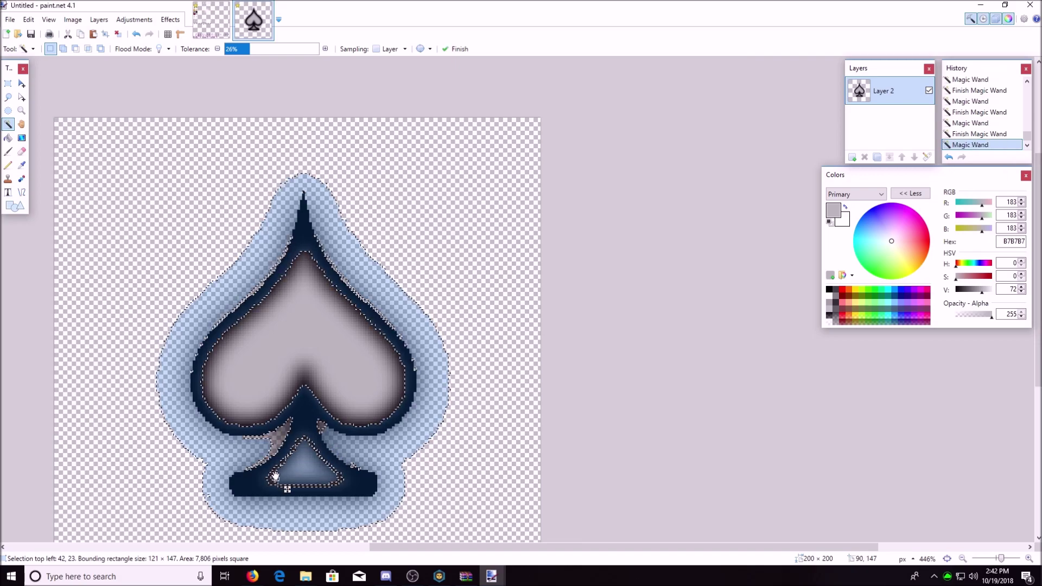
# Add the base triangle pixels, grey patches beside the stem, and stray base pixels
pyautogui.scroll(5, 273, 474)
pyautogui.keyDown('ctrl'); pyautogui.click(298, 499); pyautogui.keyUp('ctrl')
pyautogui.scroll(-2, 343, 431)
pyautogui.keyDown('ctrl'); pyautogui.click(408, 355); pyautogui.keyUp('ctrl')
pyautogui.keyDown('ctrl'); pyautogui.click(326, 405); pyautogui.keyUp('ctrl')
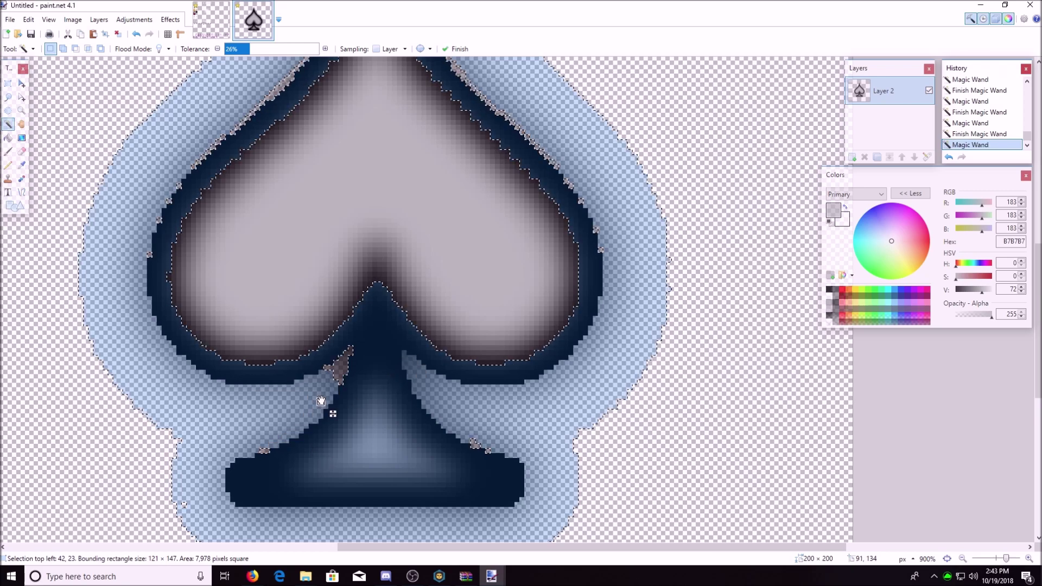
pyautogui.keyDown('ctrl'); pyautogui.click(265, 450); pyautogui.keyUp('ctrl')
pyautogui.keyDown('ctrl'); pyautogui.click(473, 445); pyautogui.keyUp('ctrl')
pyautogui.scroll(3, 484, 455)
pyautogui.scroll(-2, 62, 489)
pyautogui.hscroll(-2, 65, 489)
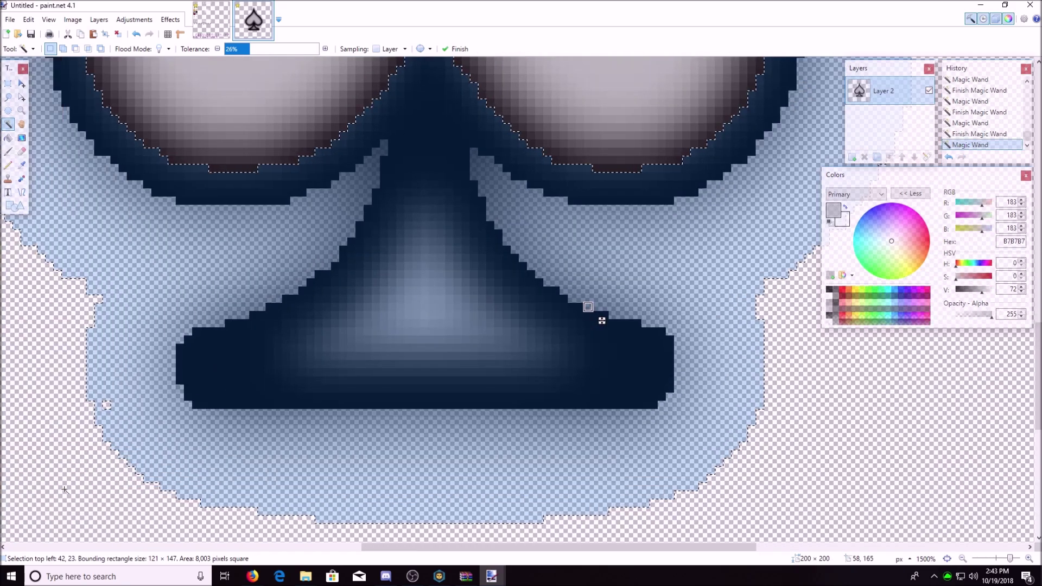
pyautogui.keyDown('ctrl'); pyautogui.click(108, 401); pyautogui.keyUp('ctrl')
pyautogui.scroll(-5, 116, 418)
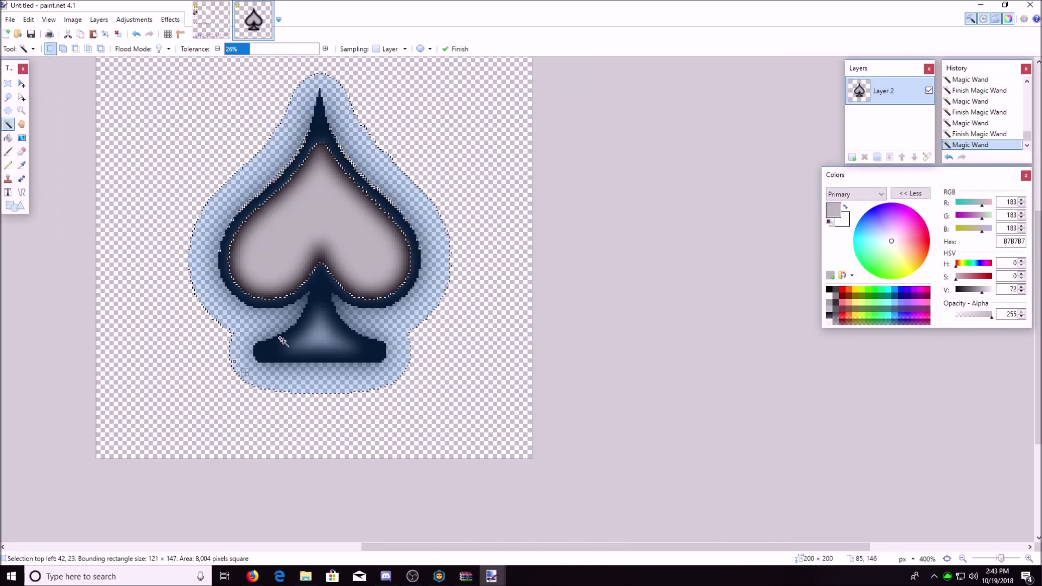
pyautogui.scroll(5, 263, 255)
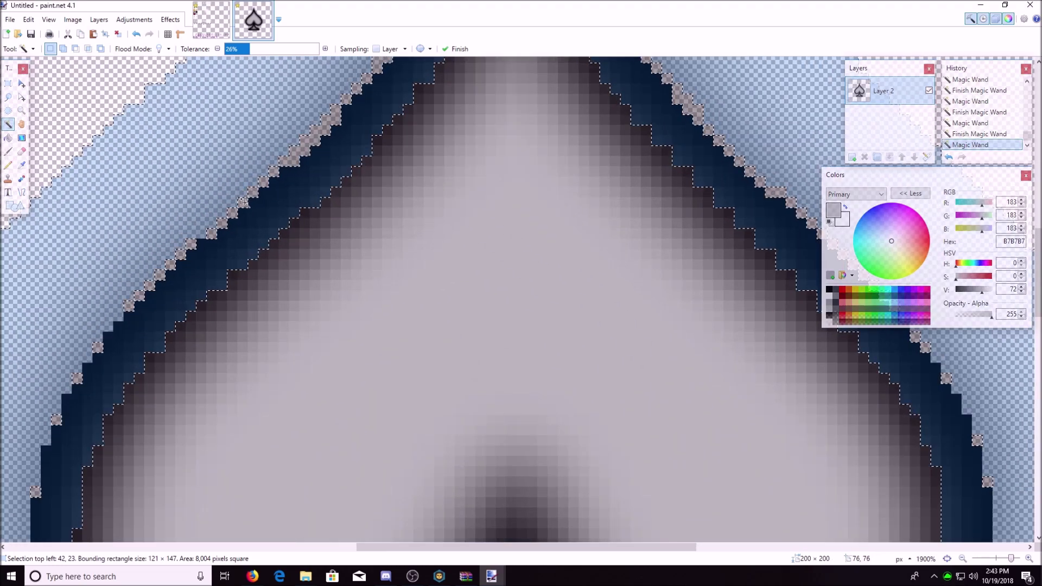
# Add the upper edge pixels, light inner fill and brown band to the selection
pyautogui.keyDown('ctrl'); pyautogui.click(243, 202); pyautogui.keyUp('ctrl')
pyautogui.scroll(-3, 252, 215)
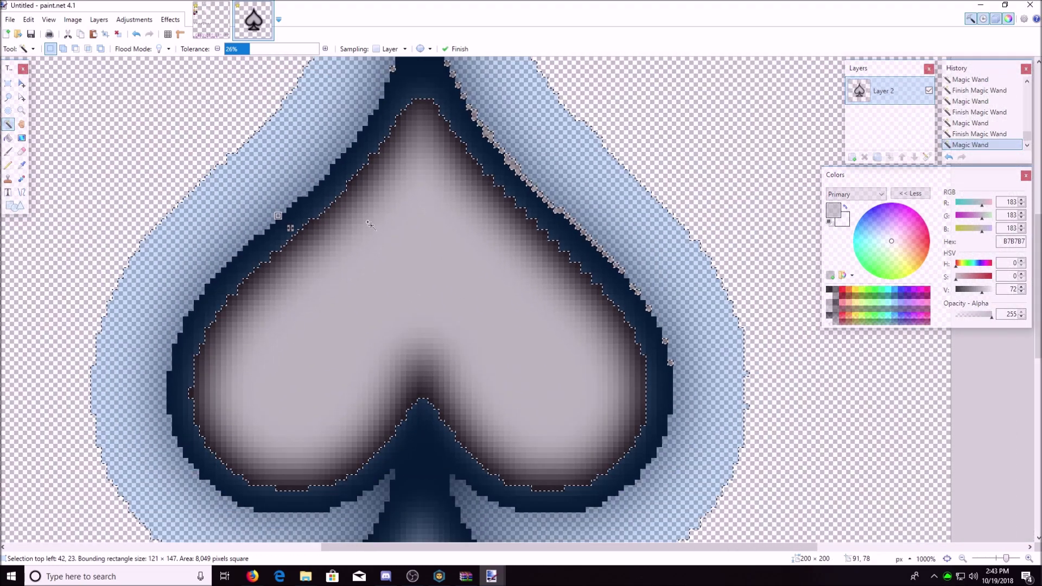
pyautogui.keyDown('ctrl'); pyautogui.click(487, 136); pyautogui.keyUp('ctrl')
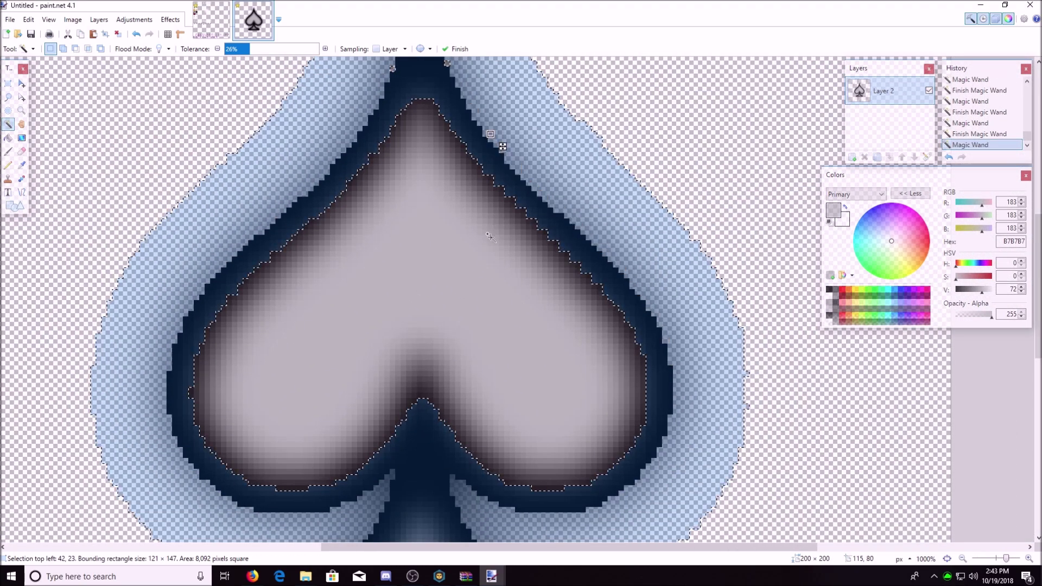
pyautogui.scroll(-1, 488, 235)
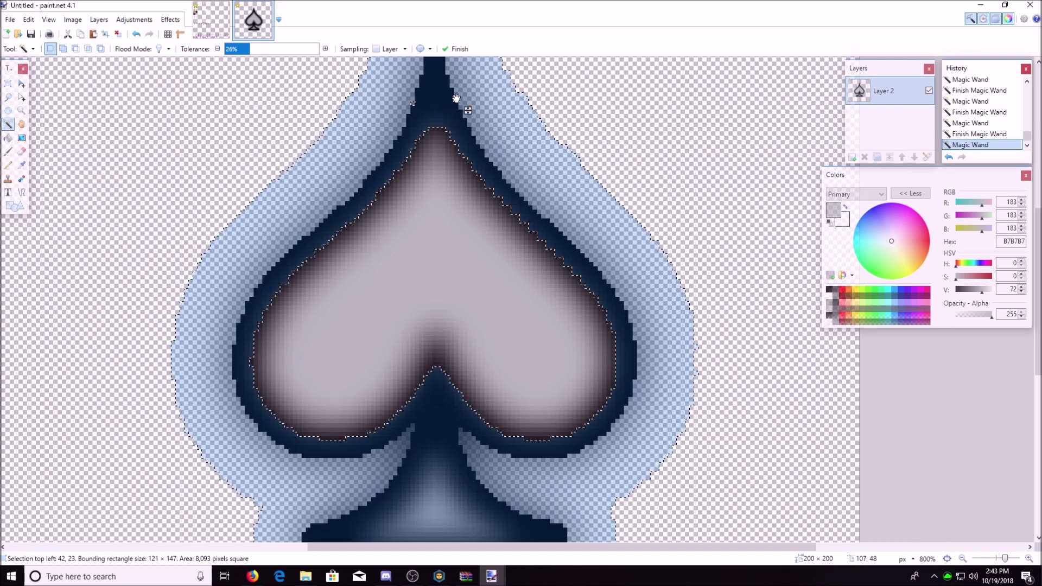
pyautogui.keyDown('ctrl'); pyautogui.click(412, 104); pyautogui.keyUp('ctrl')
pyautogui.keyDown('ctrl'); pyautogui.click(400, 207); pyautogui.keyUp('ctrl')
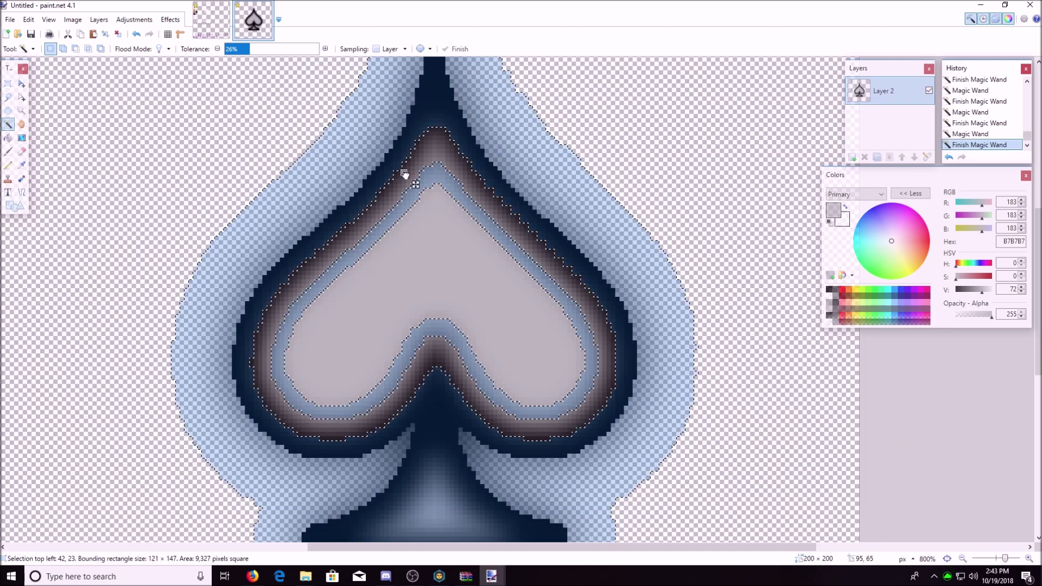
pyautogui.keyDown('ctrl'); pyautogui.click(405, 178); pyautogui.keyUp('ctrl')
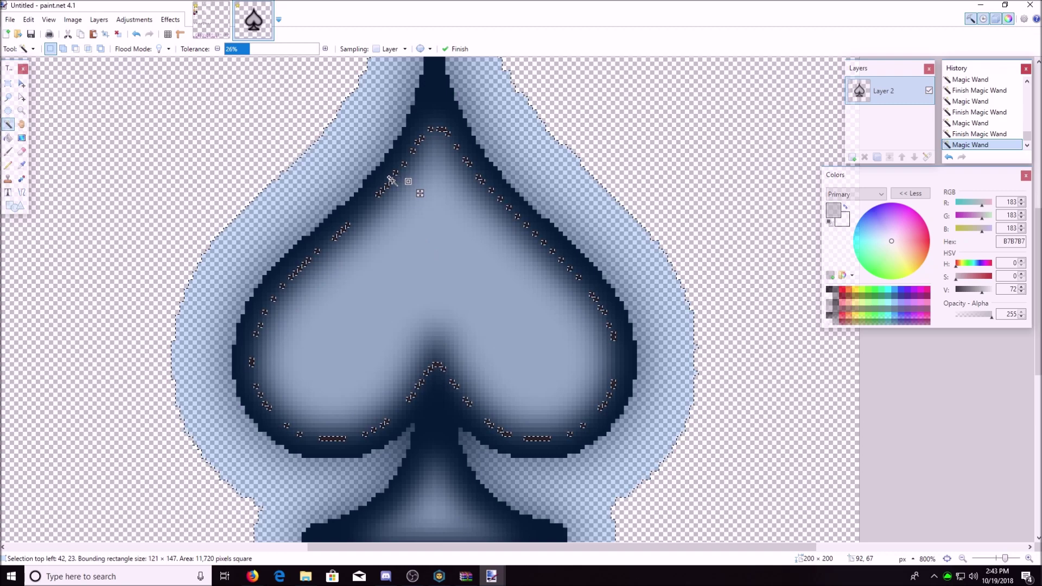
pyautogui.scroll(-3, 339, 320)
pyautogui.scroll(-1, 337, 319)
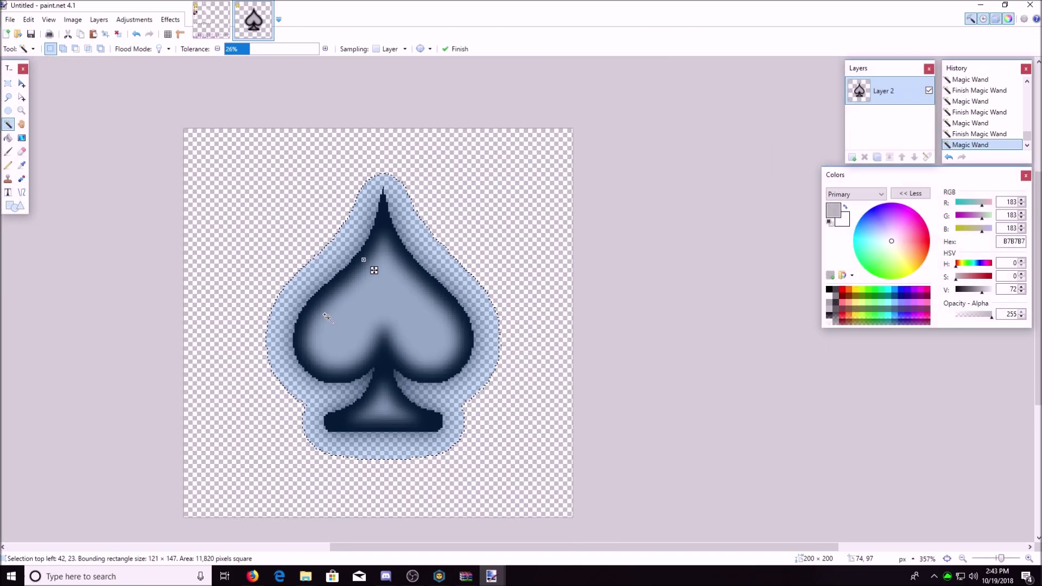
pyautogui.scroll(6, 383, 187)
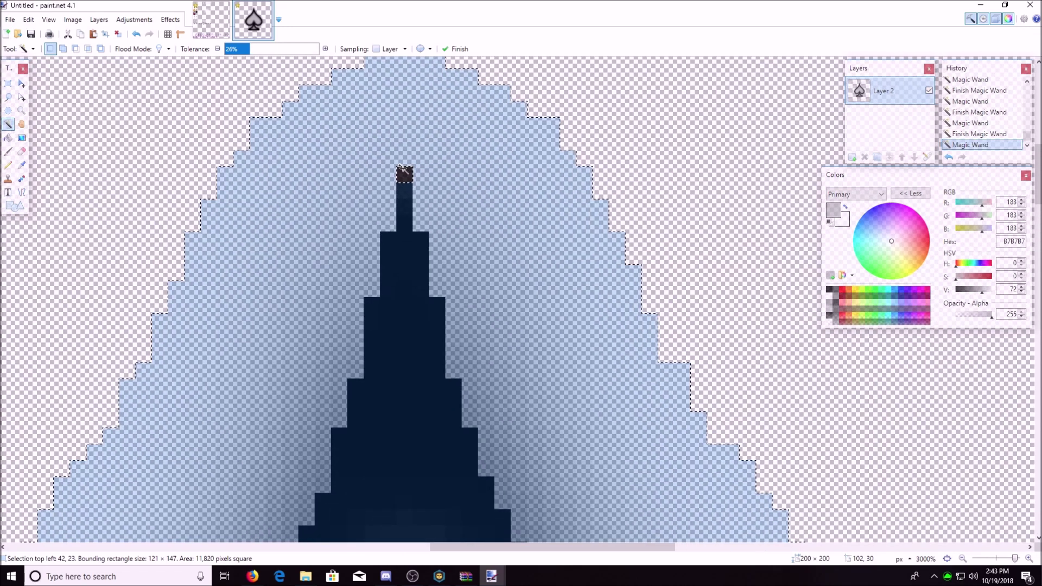
pyautogui.scroll(-10, 425, 176)
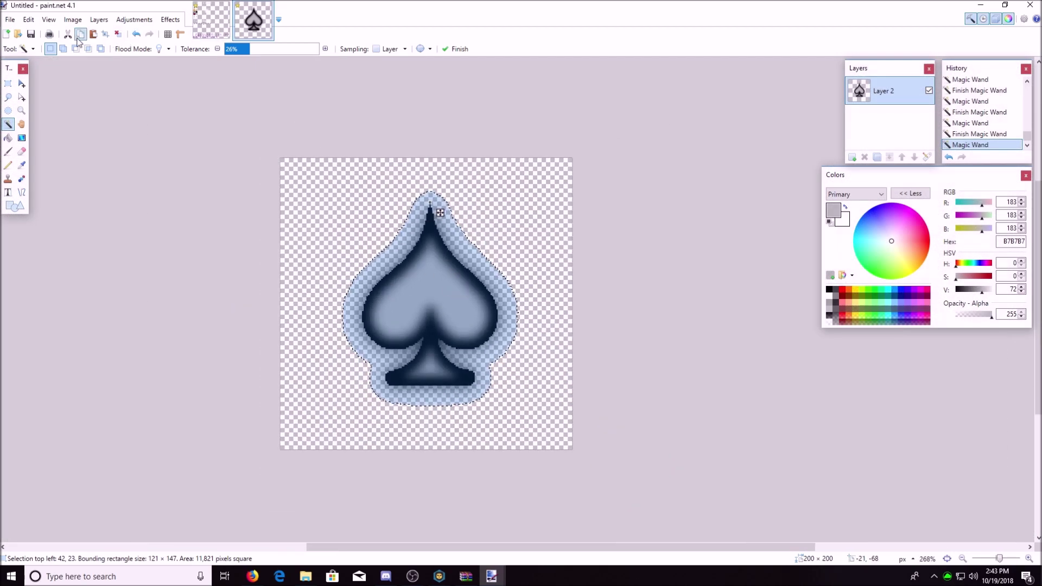
pyautogui.click(200, 25)
pyautogui.click(93, 34)
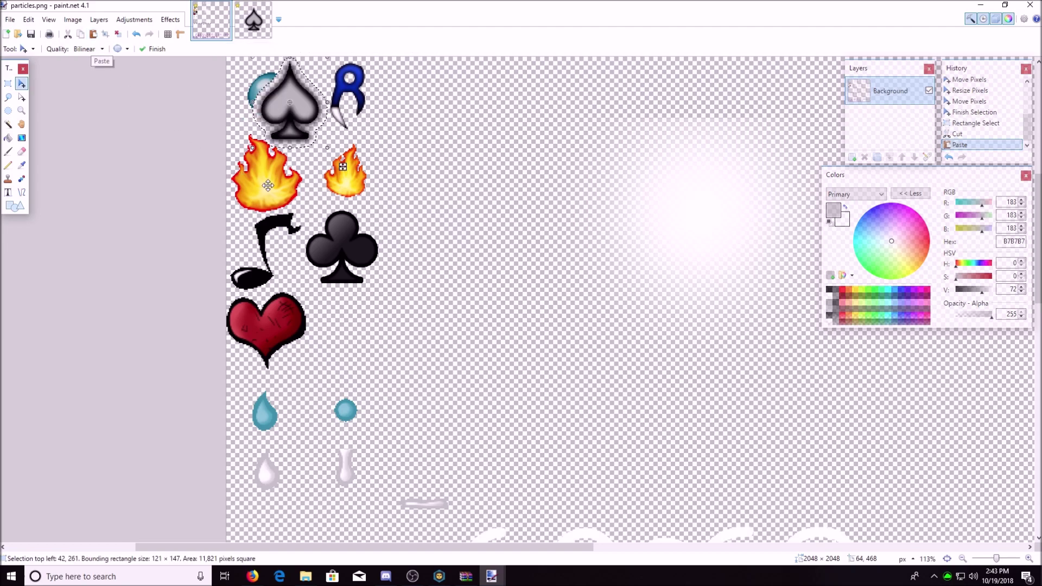
pyautogui.moveTo(343, 167); pyautogui.dragTo(475, 313)
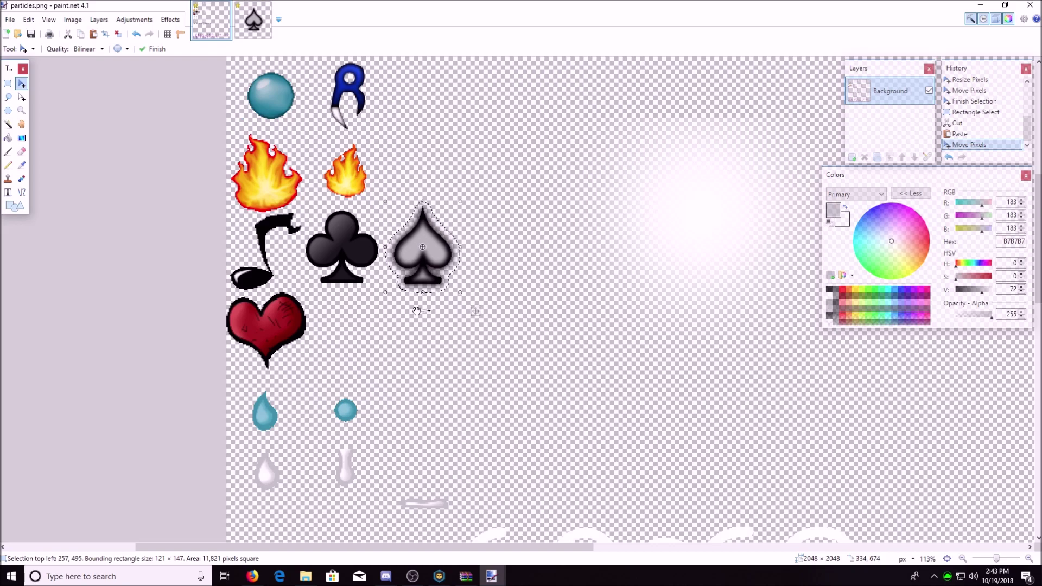
pyautogui.scroll(-5, 475, 313)
pyautogui.click(8, 124)
pyautogui.click(118, 286)
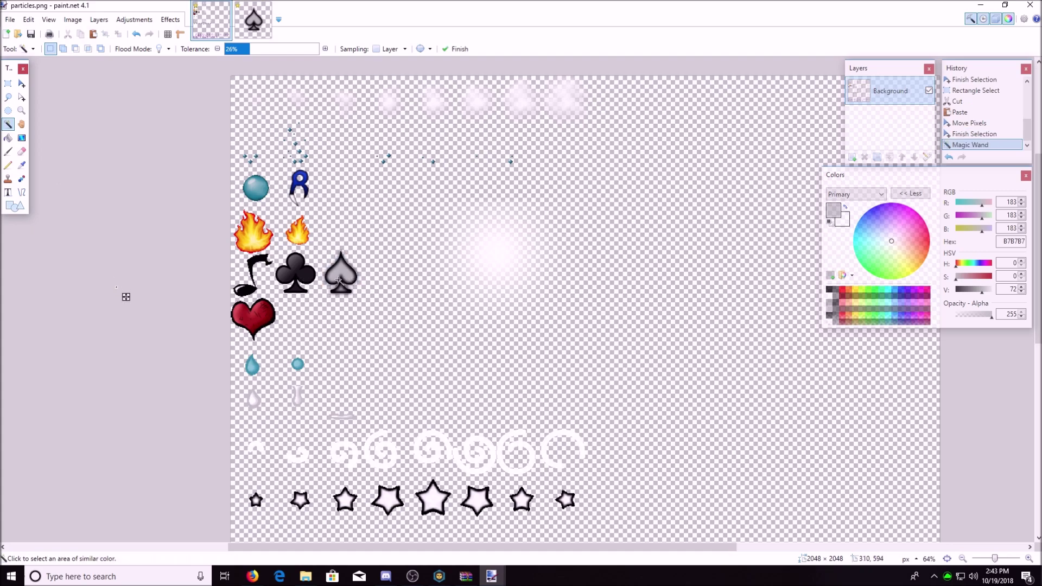
pyautogui.scroll(-3, 477, 419)
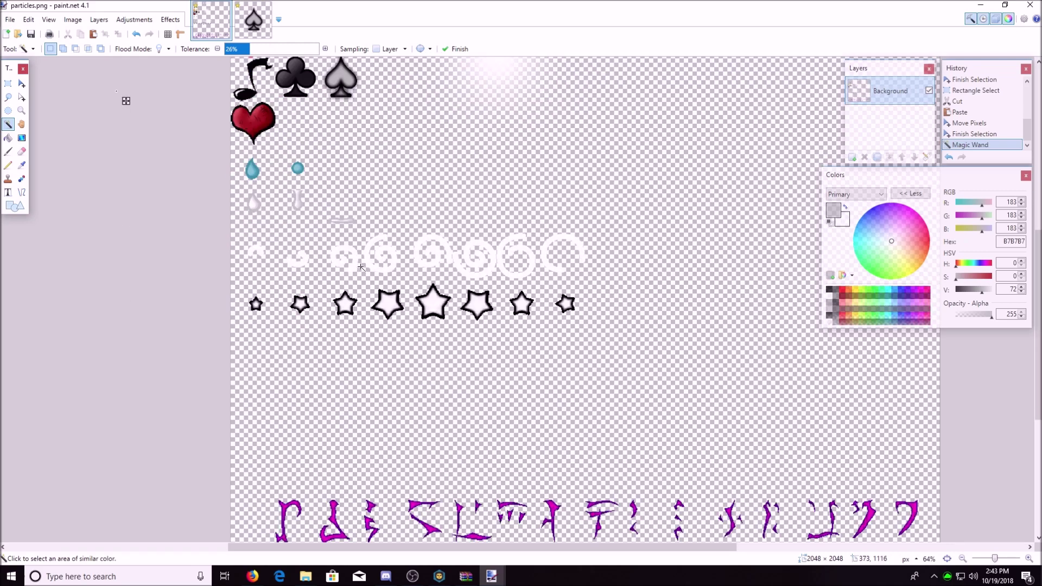
pyautogui.scroll(3, 297, 325)
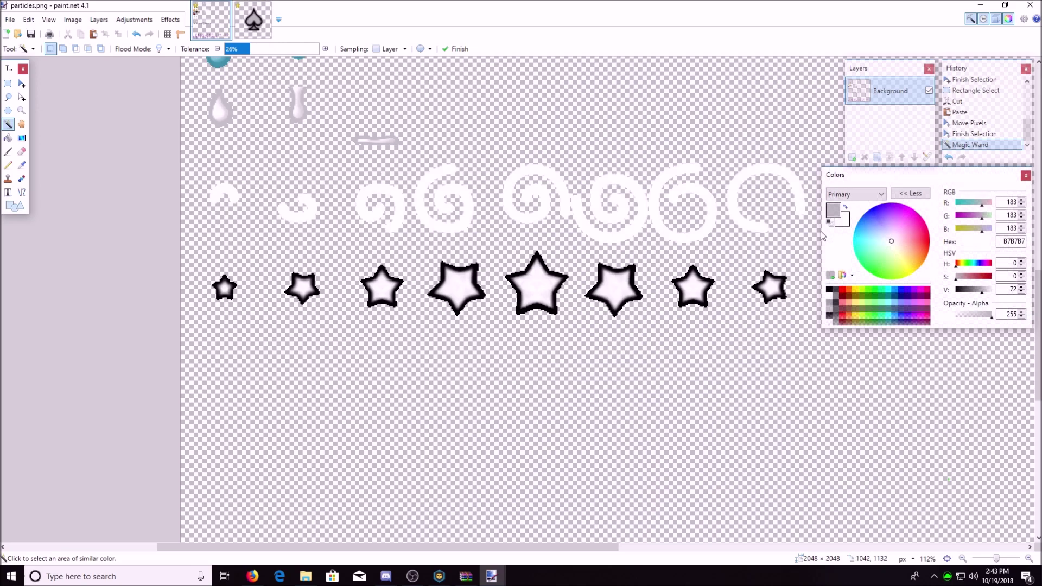
# On a new layer, draw a Target shape over the first swirl and set white
pyautogui.click(851, 157)
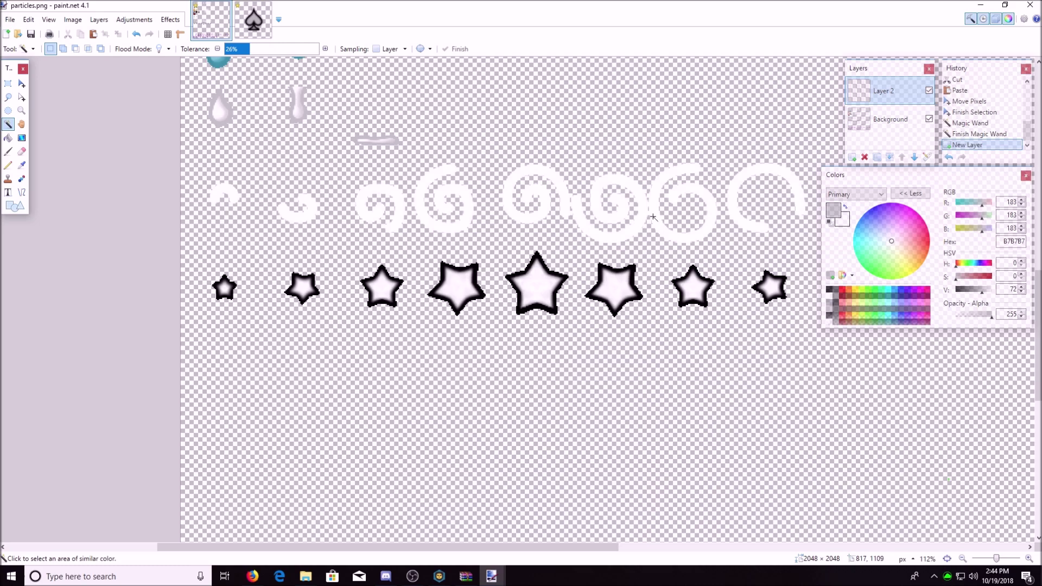
pyautogui.hscroll(3, 254, 220)
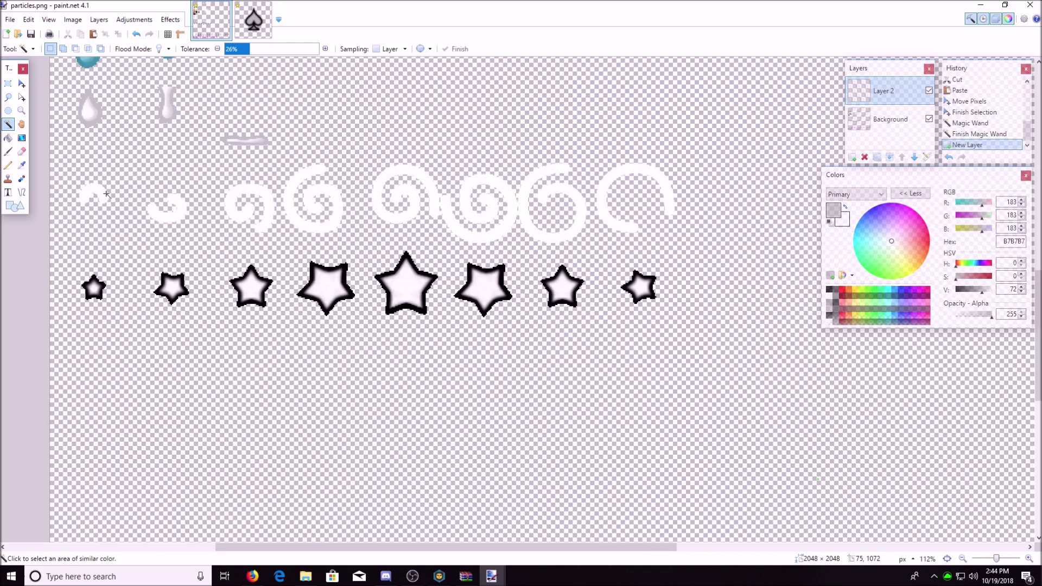
pyautogui.click(8, 207)
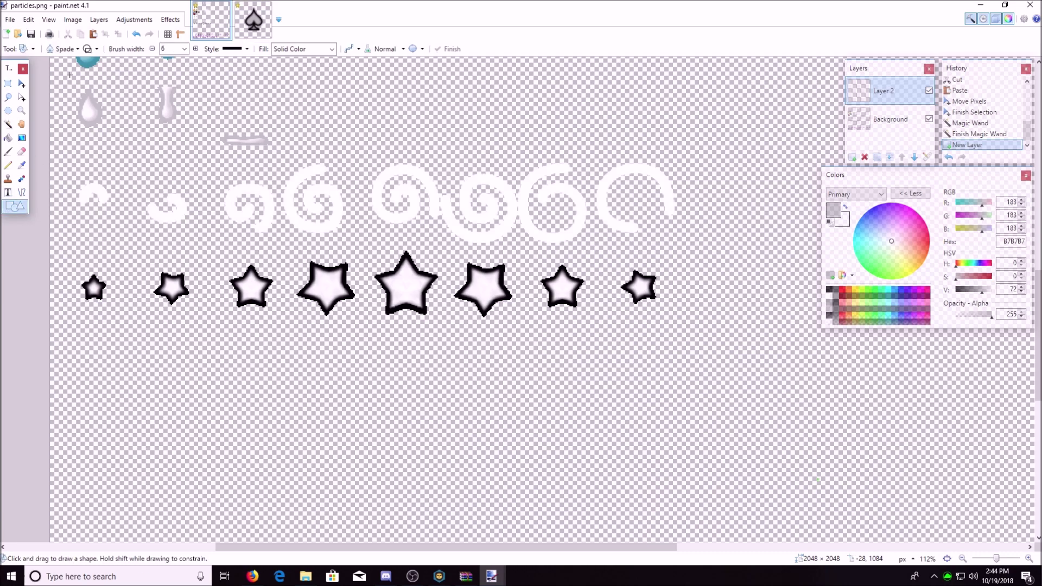
pyautogui.click(64, 49)
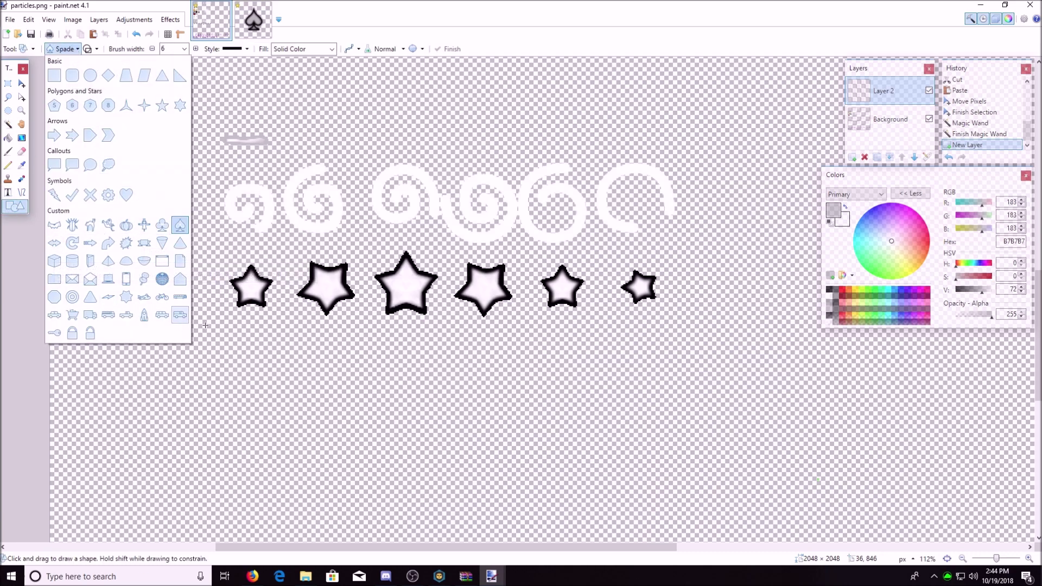
pyautogui.click(72, 298)
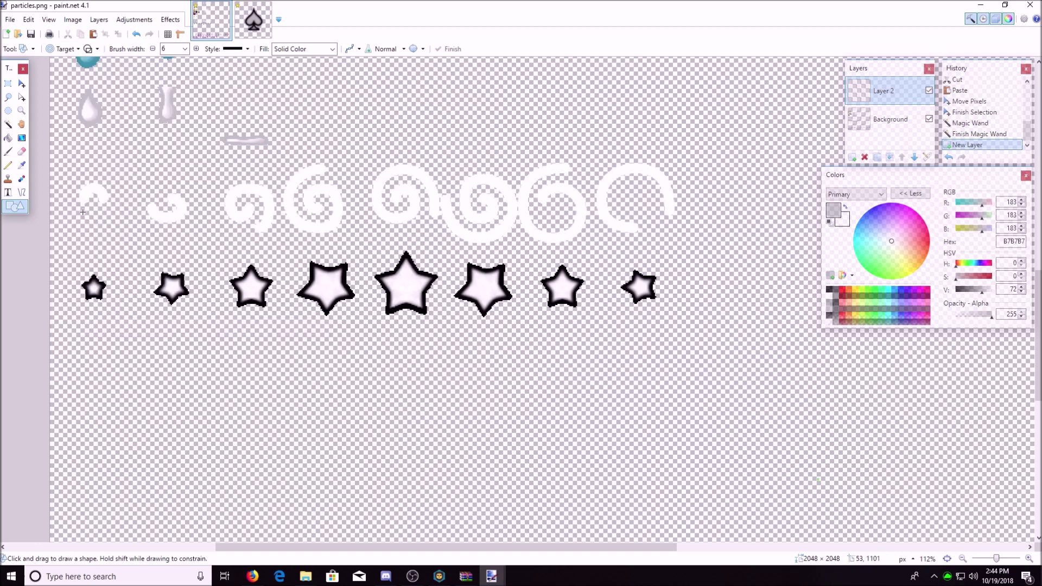
pyautogui.moveTo(82, 213); pyautogui.dragTo(111, 183)
pyautogui.moveTo(128, 231); pyautogui.dragTo(129, 233)
pyautogui.click(829, 297)
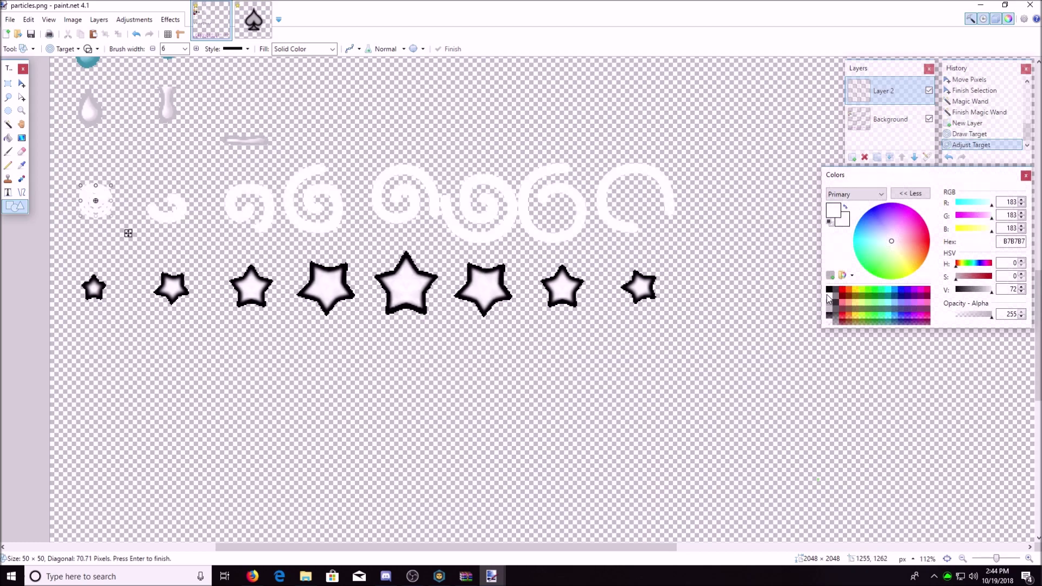
# Draw white targets over the second through fifth swirls
pyautogui.moveTo(184, 197)
pyautogui.mouseDown()
pyautogui.moveTo(144, 238)
pyautogui.moveTo(202, 250)
pyautogui.mouseUp()
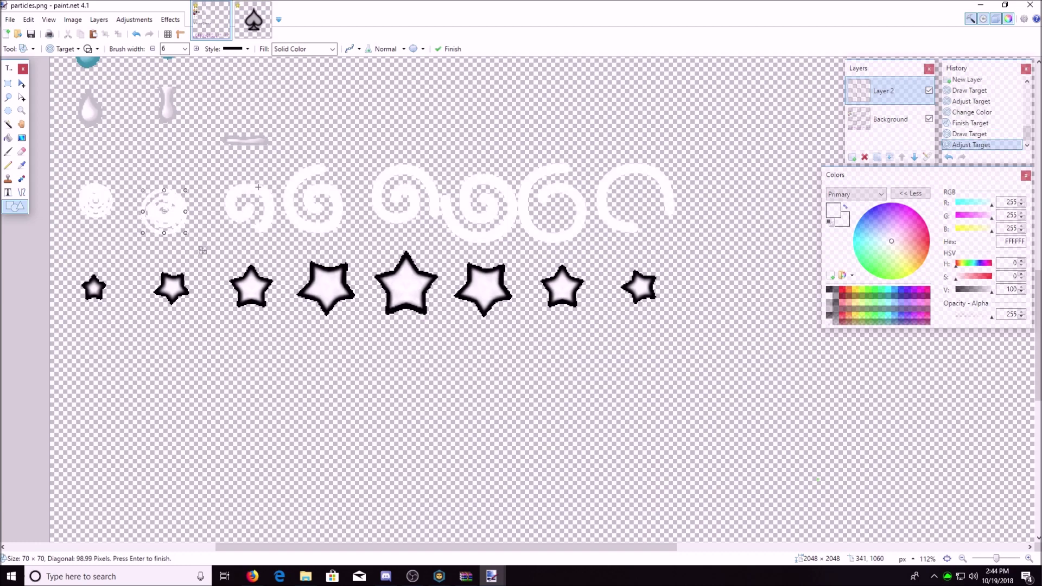
pyautogui.moveTo(268, 189); pyautogui.dragTo(220, 238)
pyautogui.moveTo(283, 255); pyautogui.dragTo(286, 251)
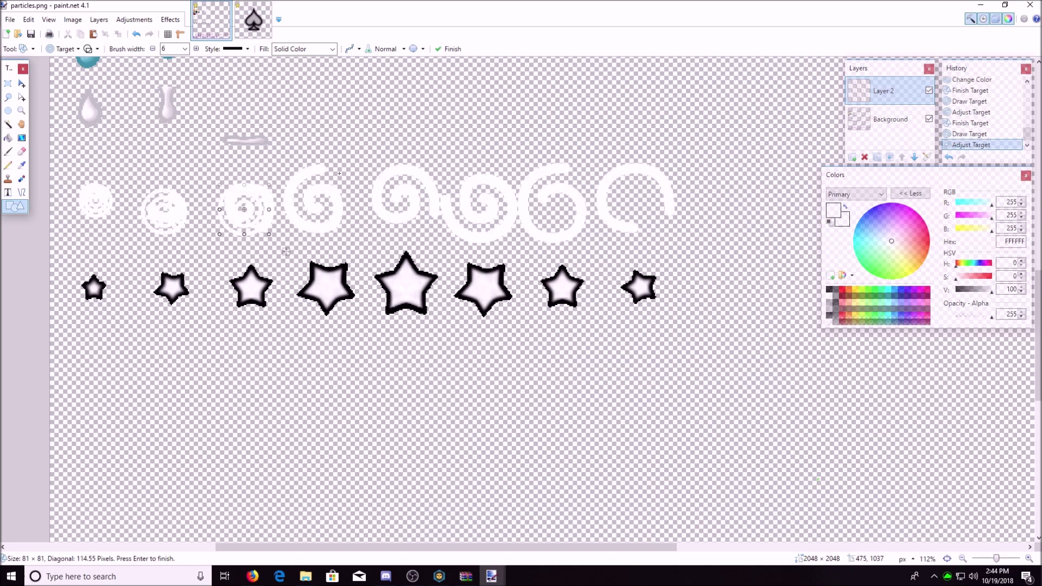
pyautogui.moveTo(337, 174)
pyautogui.mouseDown()
pyautogui.moveTo(298, 255)
pyautogui.moveTo(297, 305)
pyautogui.mouseUp()
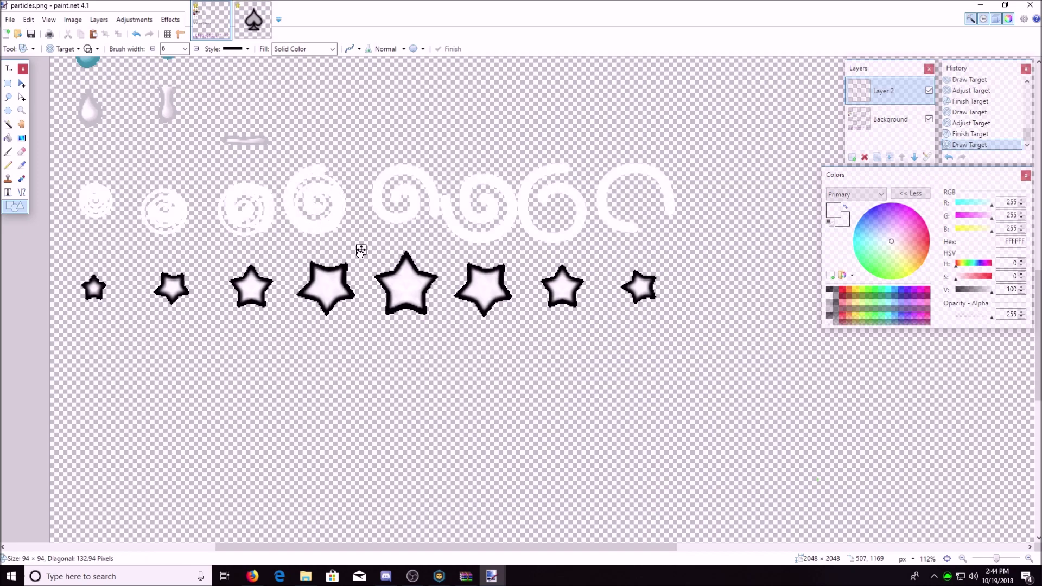
pyautogui.click(360, 251)
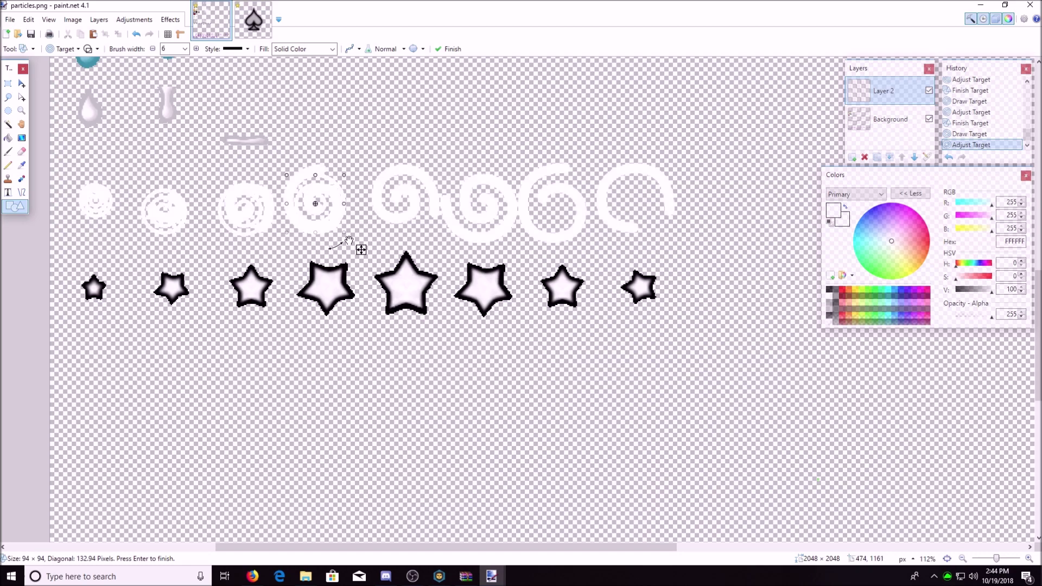
pyautogui.moveTo(421, 173); pyautogui.dragTo(359, 252)
pyautogui.click(444, 249)
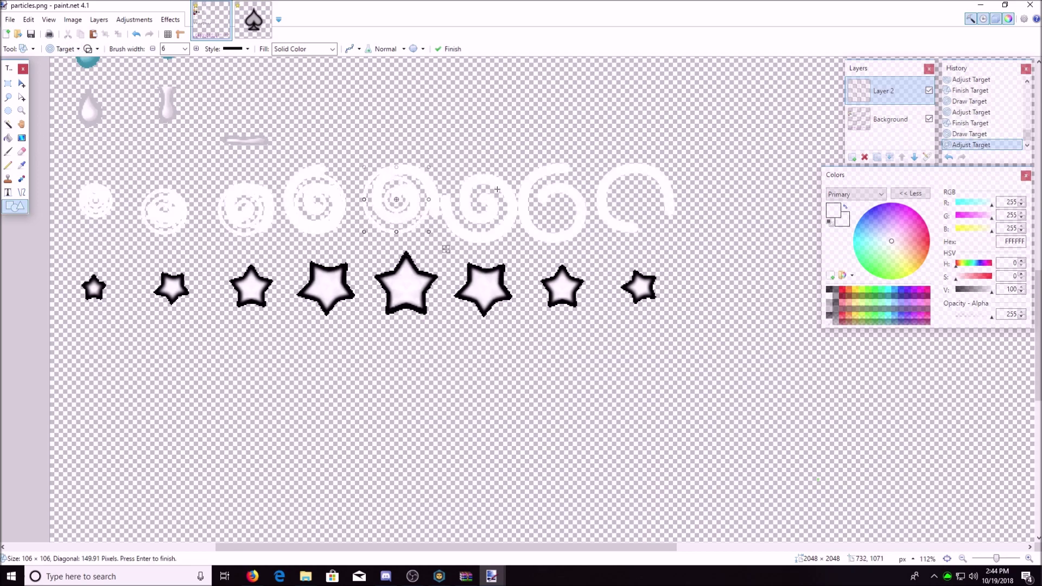
# Draw and commit white targets over the sixth, seventh and last swirls
pyautogui.moveTo(504, 177); pyautogui.dragTo(441, 240)
pyautogui.moveTo(522, 258); pyautogui.dragTo(526, 252)
pyautogui.moveTo(584, 173); pyautogui.dragTo(514, 243)
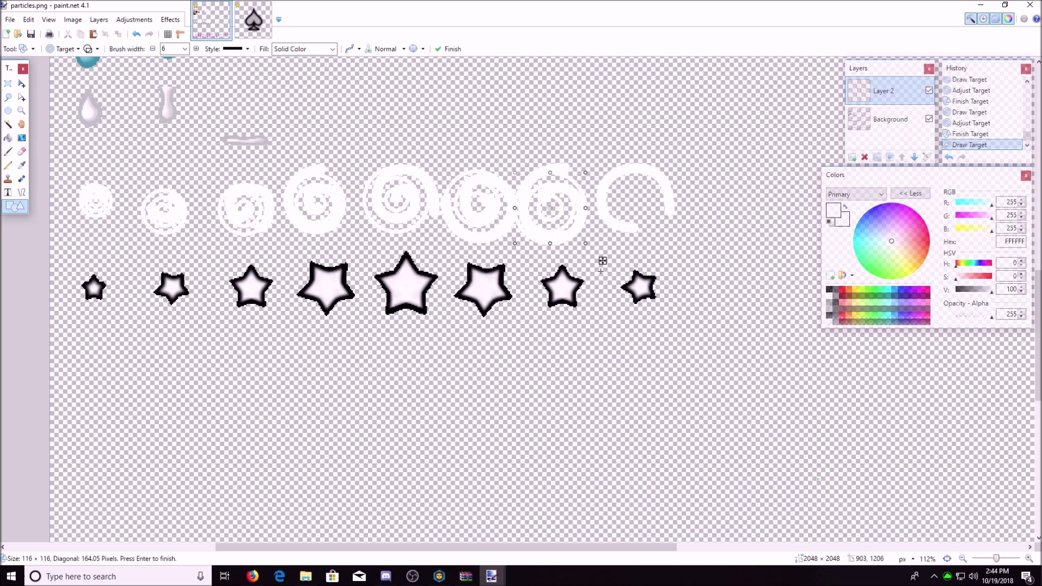
pyautogui.press('Return')
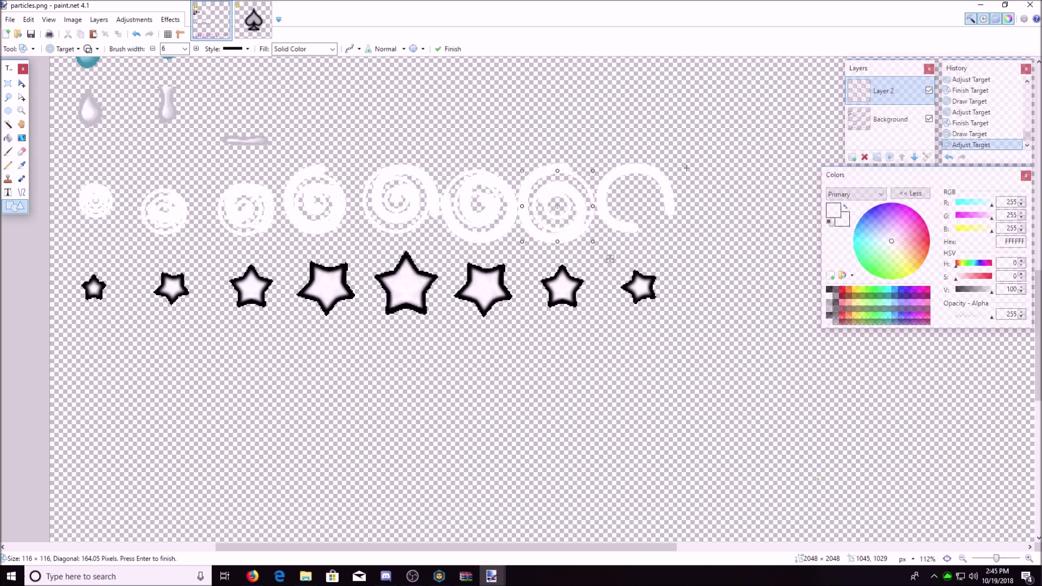
pyautogui.moveTo(610, 260); pyautogui.dragTo(613, 263)
pyautogui.press('Return')
pyautogui.moveTo(603, 169); pyautogui.dragTo(693, 261)
pyautogui.press('Return')
# Make a Magic Wand selection, then return to the Shapes tool's shape list
pyautogui.scroll(-3, 423, 280)
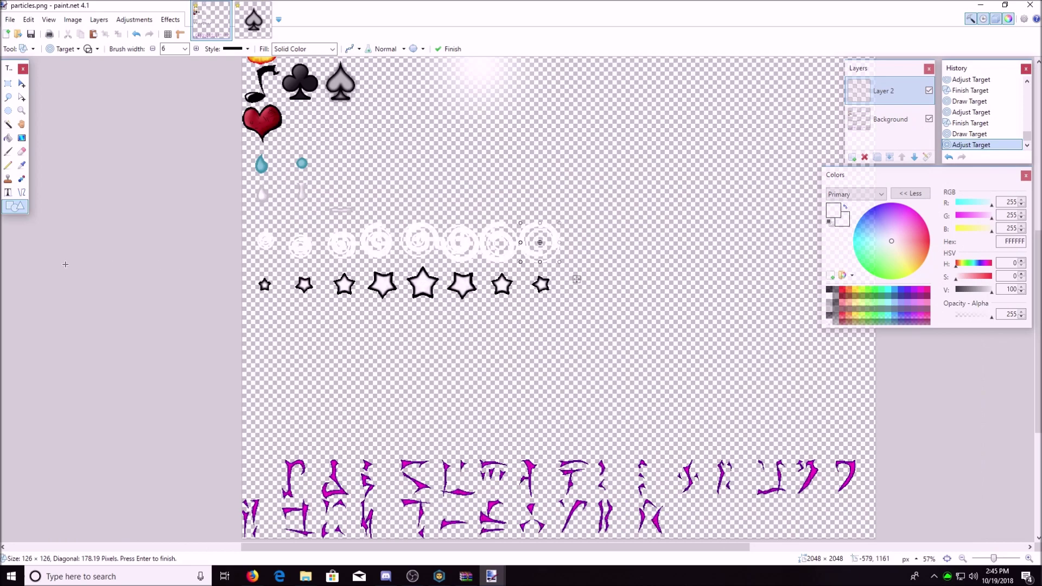
pyautogui.click(8, 123)
pyautogui.click(114, 248)
pyautogui.scroll(3, 344, 305)
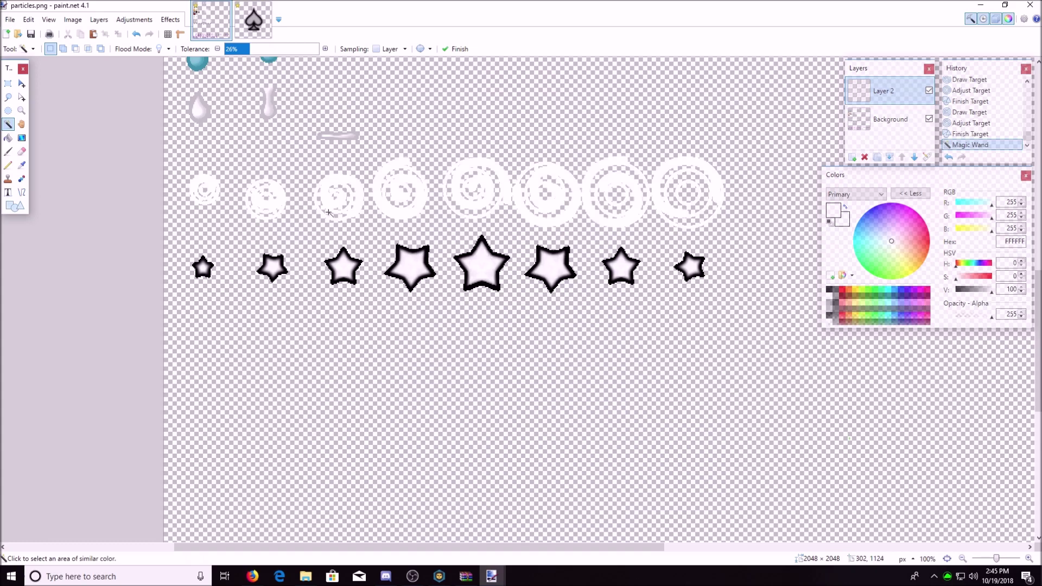
pyautogui.click(15, 206)
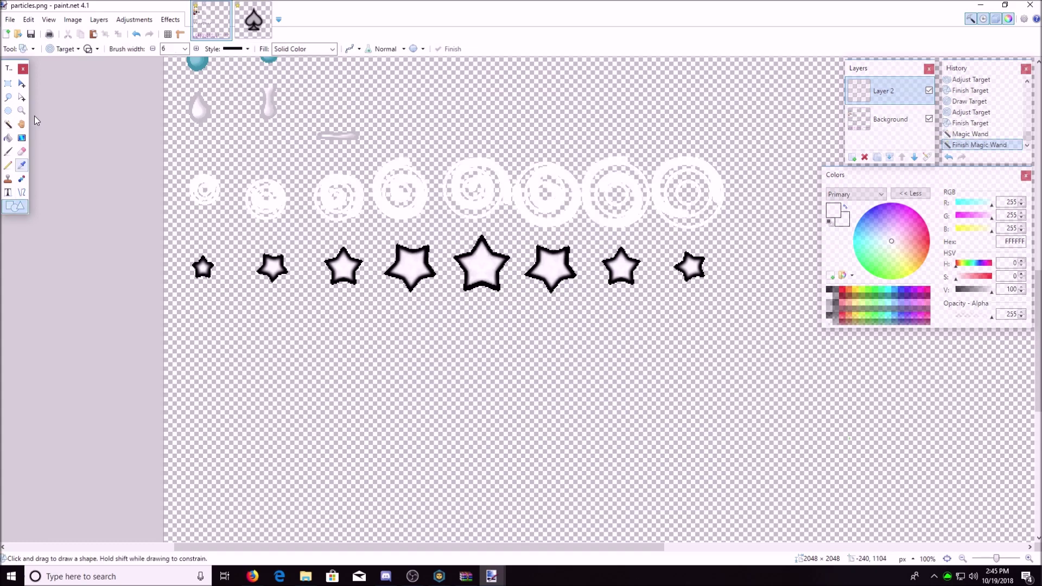
pyautogui.click(65, 49)
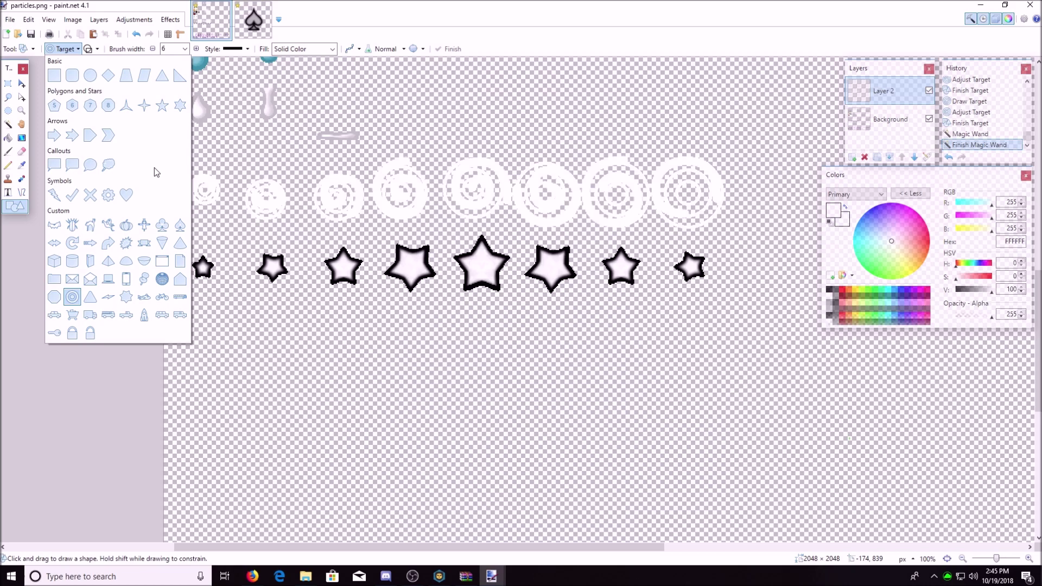
# Draw a black Rounded Triangle over the first star
pyautogui.click(90, 297)
pyautogui.scroll(2, 196, 278)
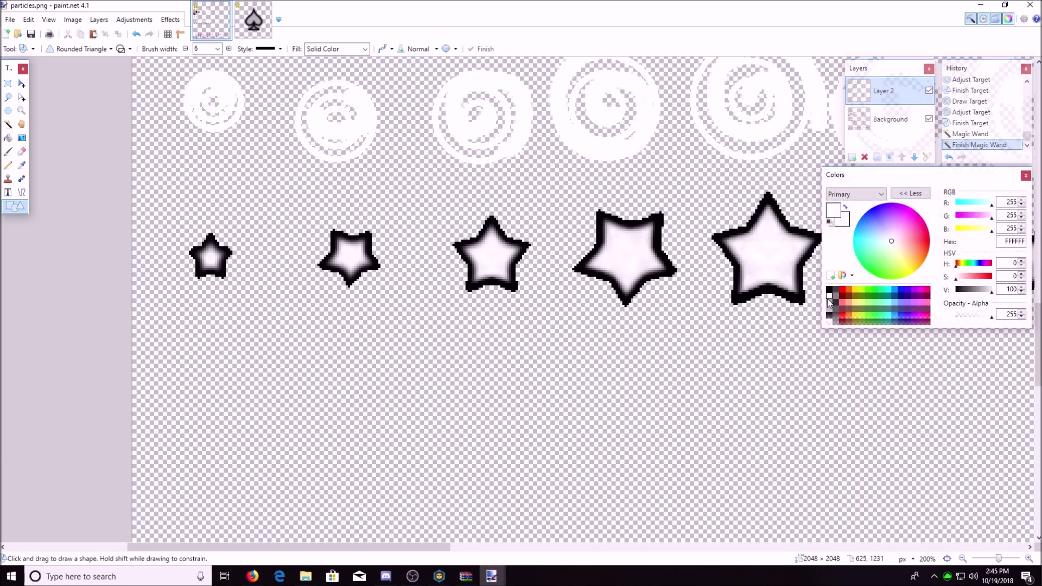
pyautogui.click(828, 293)
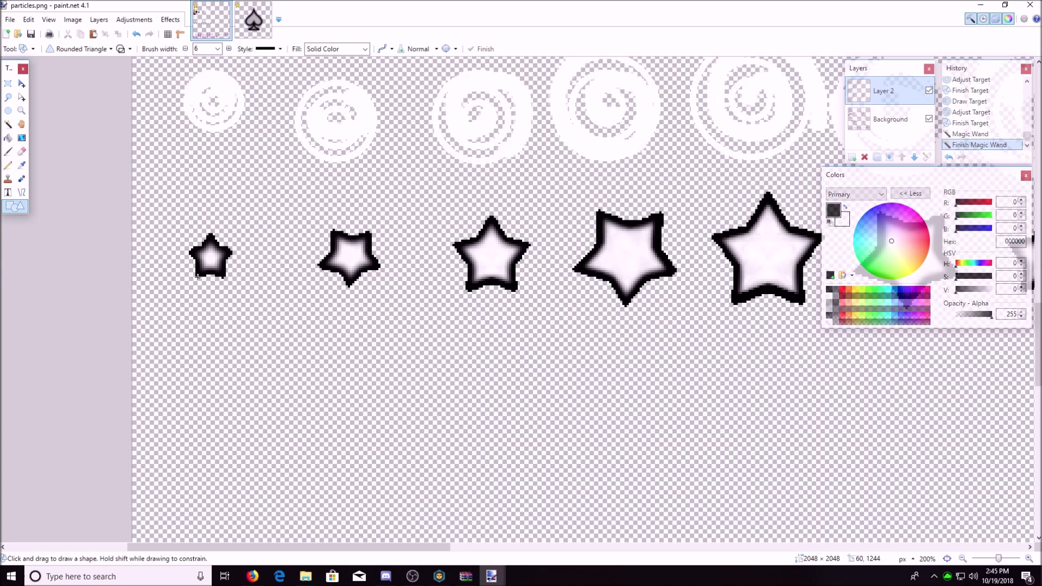
pyautogui.moveTo(191, 279); pyautogui.dragTo(236, 240)
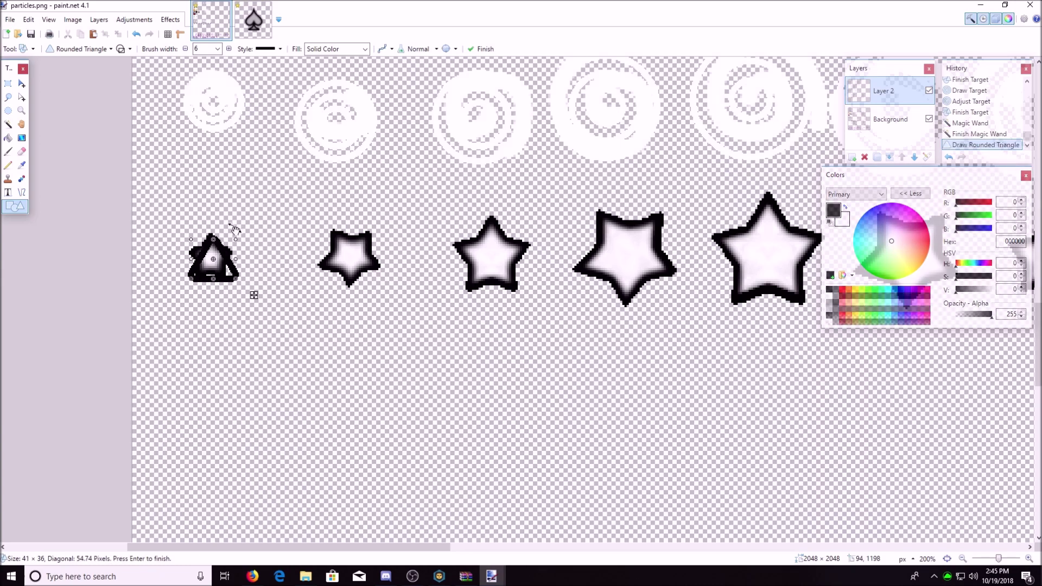
pyautogui.click(248, 291)
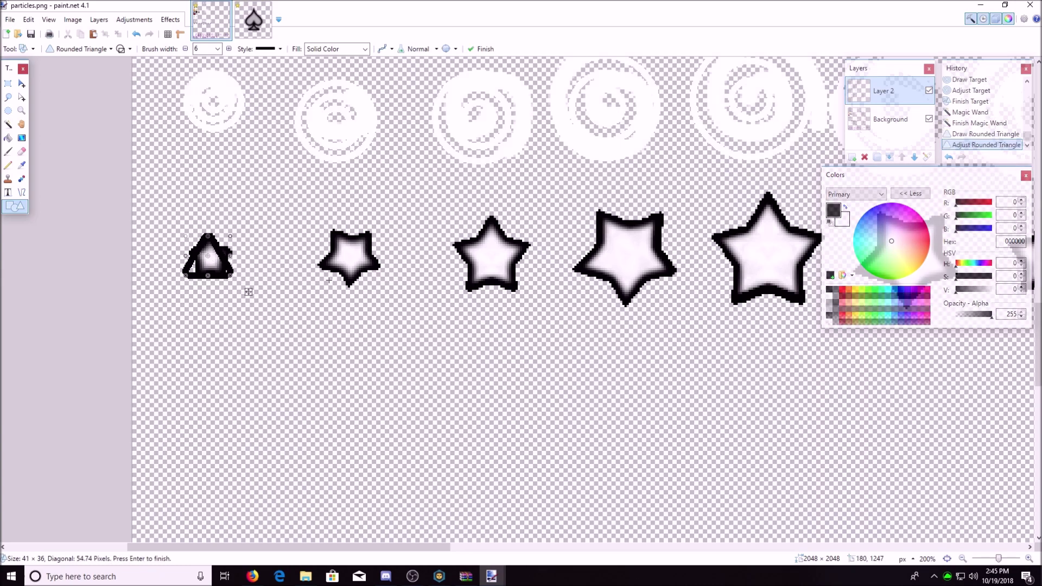
# Draw and rotate rounded triangles over the second, third and fourth stars
pyautogui.moveTo(328, 280); pyautogui.dragTo(383, 232)
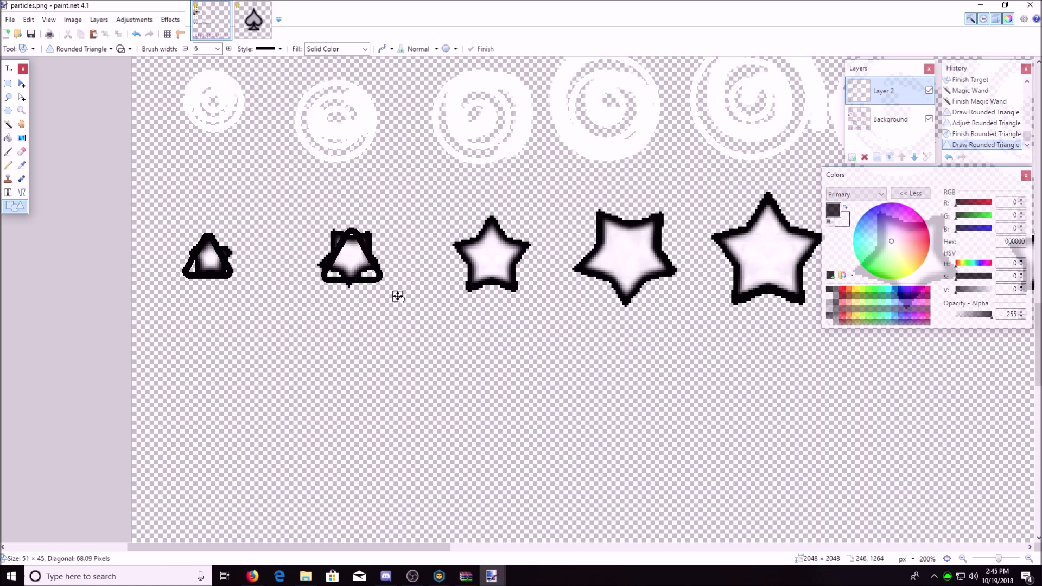
pyautogui.moveTo(398, 296); pyautogui.dragTo(412, 263)
pyautogui.moveTo(461, 294); pyautogui.dragTo(525, 237)
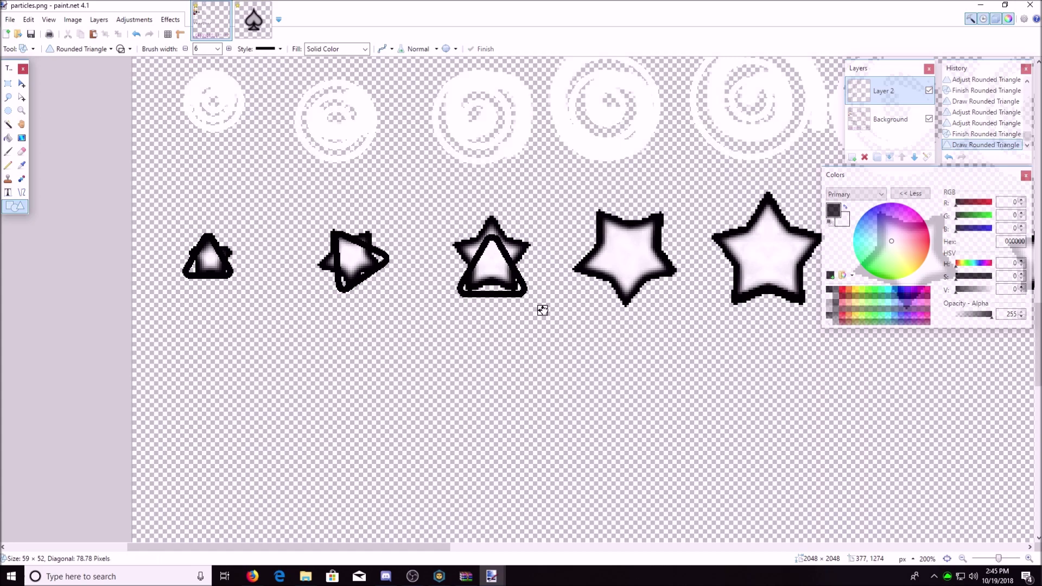
pyautogui.moveTo(542, 310); pyautogui.dragTo(545, 222)
pyautogui.hscroll(3, 454, 290)
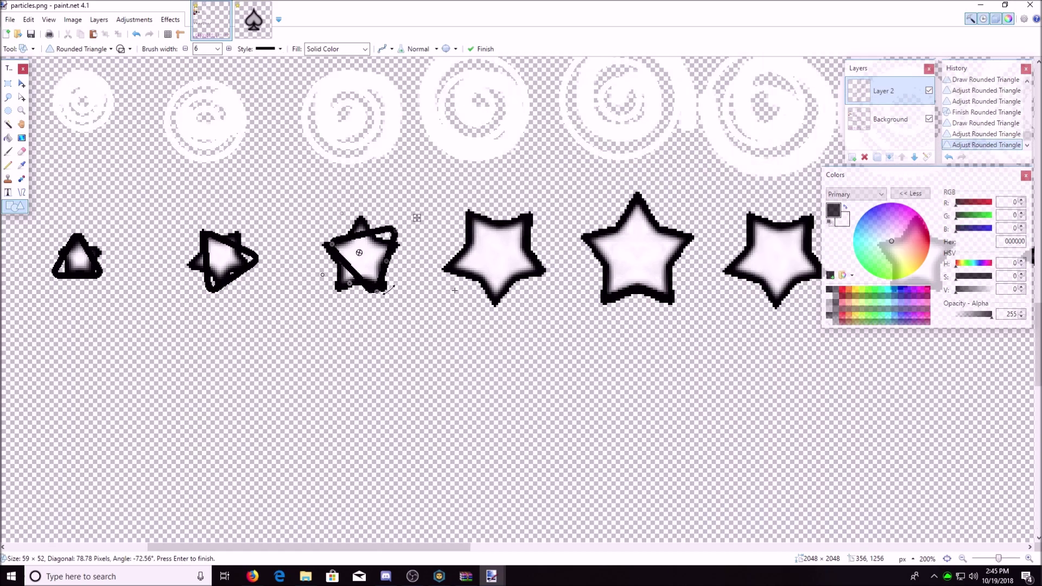
pyautogui.hscroll(2, 454, 290)
pyautogui.moveTo(416, 297); pyautogui.dragTo(491, 230)
pyautogui.moveTo(502, 309)
pyautogui.mouseDown()
pyautogui.moveTo(481, 298)
pyautogui.moveTo(491, 249)
pyautogui.moveTo(455, 181)
pyautogui.mouseUp()
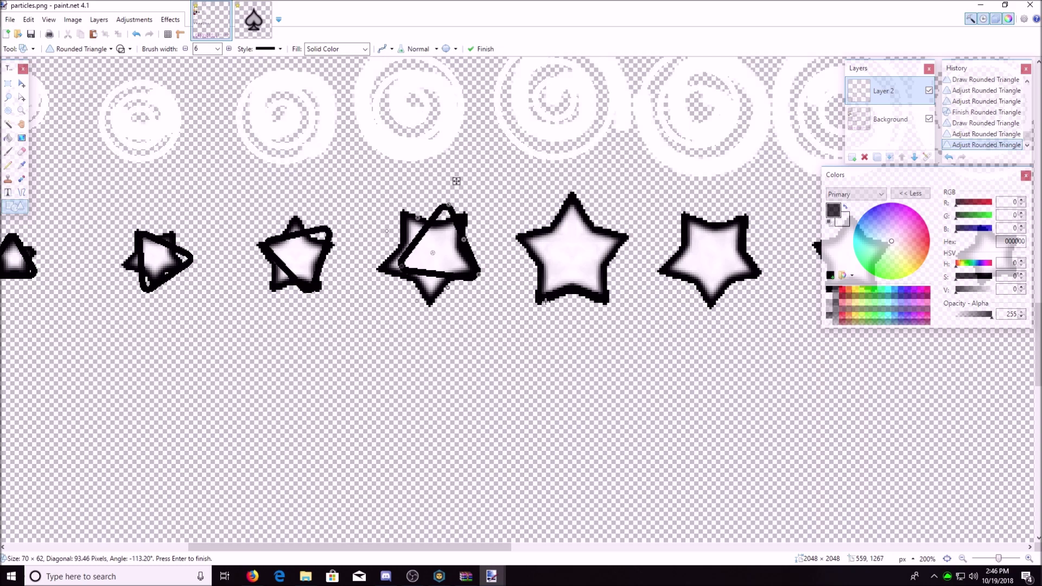
# Draw and tilt rounded triangles over the remaining stars, one nearly upside down
pyautogui.moveTo(545, 301); pyautogui.dragTo(559, 143)
pyautogui.hscroll(3, 405, 271)
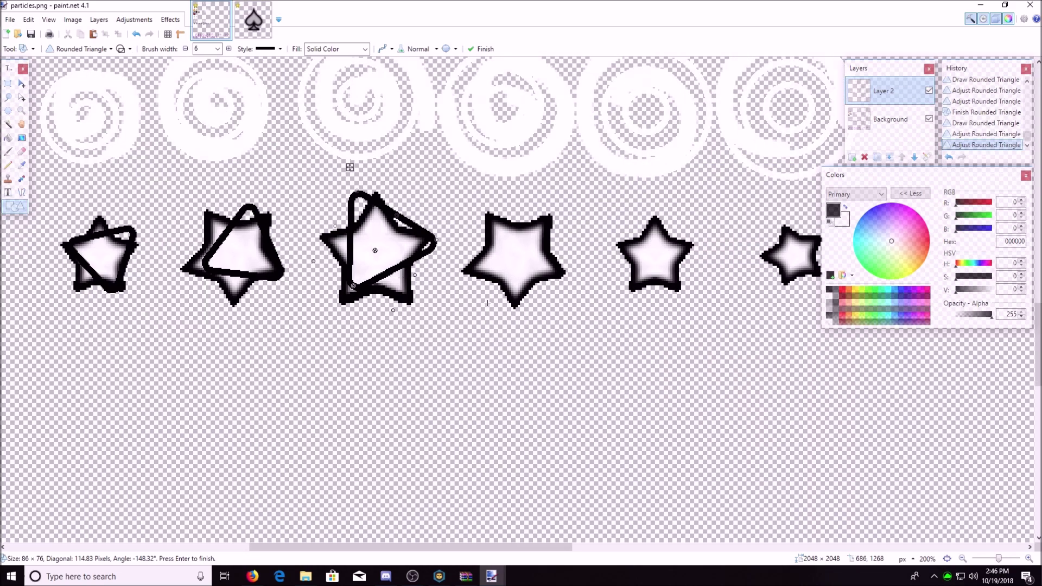
pyautogui.moveTo(487, 303); pyautogui.dragTo(567, 232)
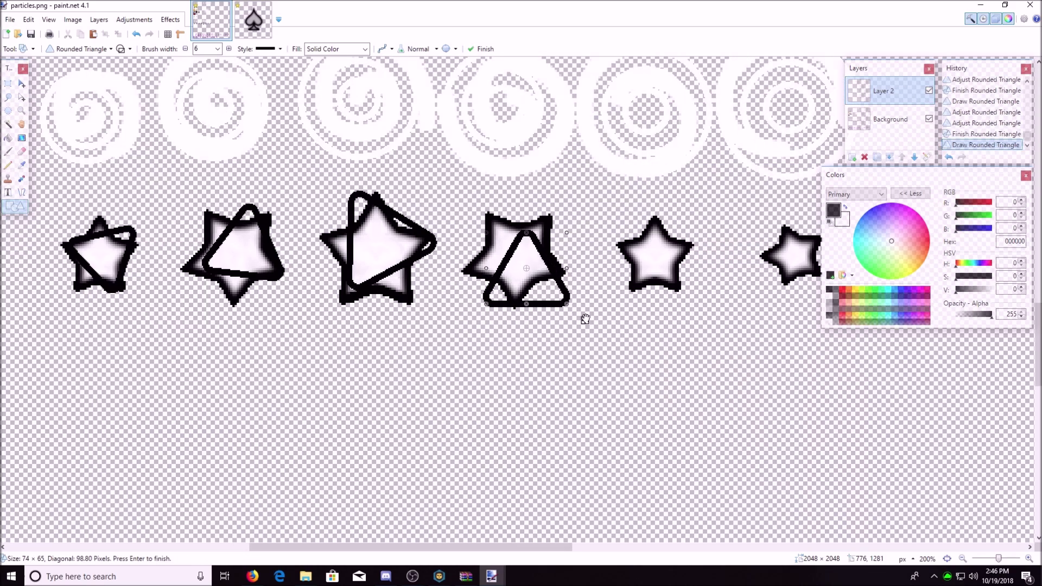
pyautogui.moveTo(585, 319); pyautogui.dragTo(399, 206)
pyautogui.moveTo(633, 300)
pyautogui.mouseDown()
pyautogui.moveTo(707, 311)
pyautogui.moveTo(624, 175)
pyautogui.moveTo(521, 228)
pyautogui.moveTo(480, 320)
pyautogui.mouseUp()
pyautogui.moveTo(596, 293)
pyautogui.mouseDown()
pyautogui.moveTo(606, 313)
pyautogui.moveTo(609, 298)
pyautogui.mouseUp()
pyautogui.hscroll(3, 609, 298)
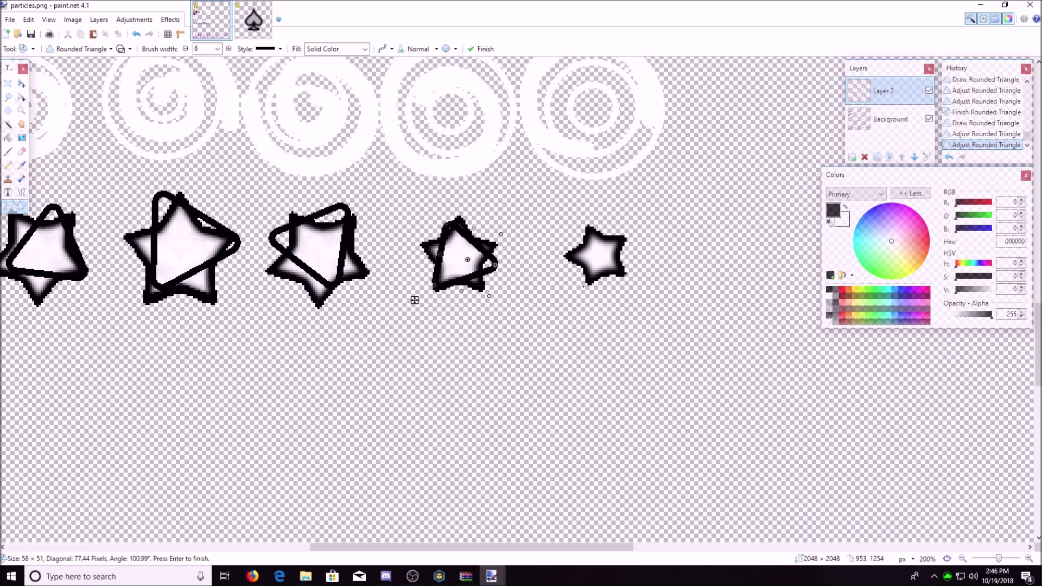
pyautogui.moveTo(575, 231)
pyautogui.mouseDown()
pyautogui.moveTo(635, 289)
pyautogui.moveTo(628, 262)
pyautogui.moveTo(645, 226)
pyautogui.mouseUp()
# On the Background layer, rectangle-select the old spiral and star rows and cut them
pyautogui.scroll(-3, 422, 283)
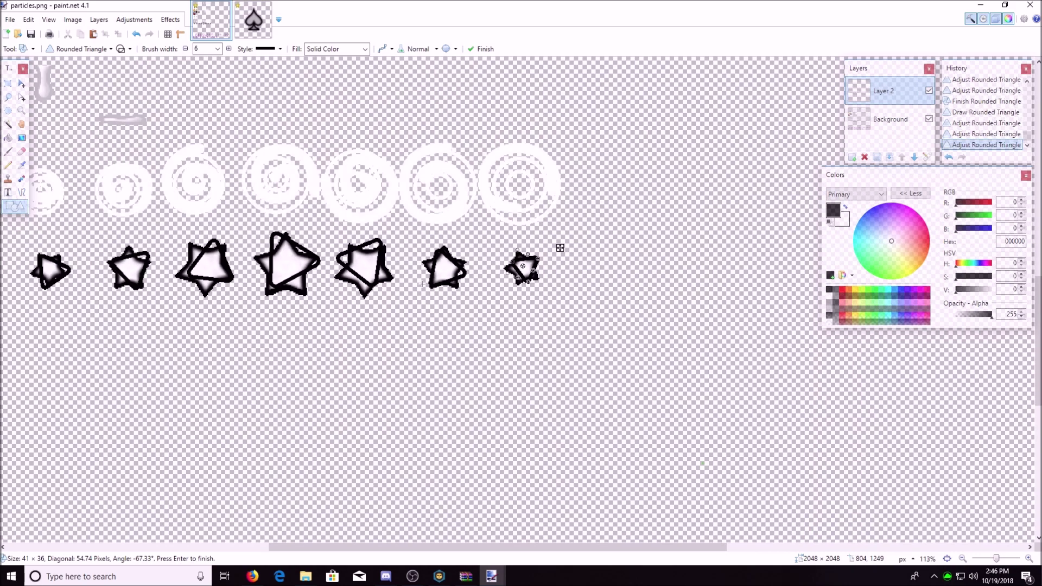
pyautogui.scroll(-3, 423, 283)
pyautogui.click(8, 124)
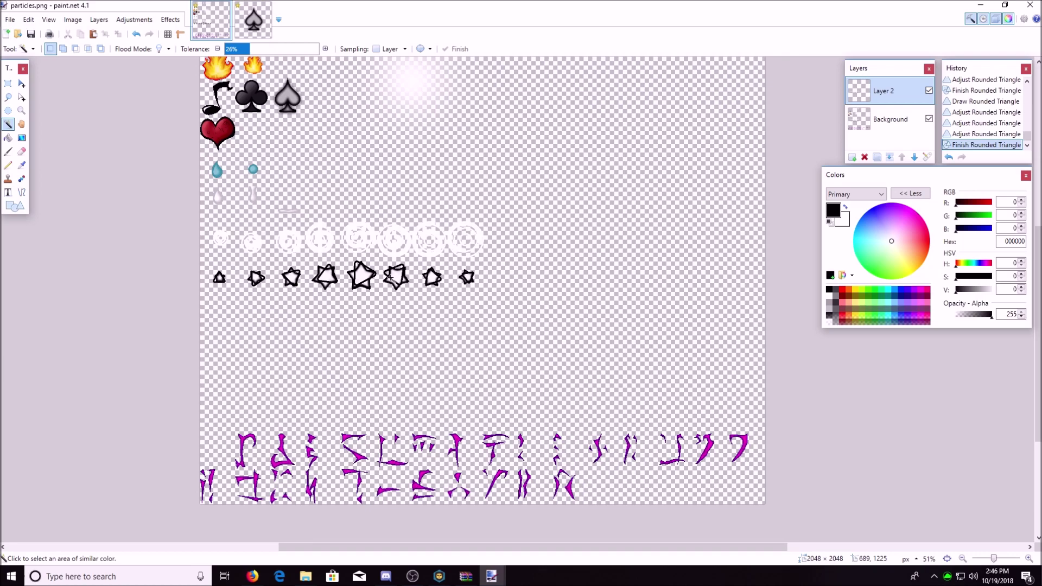
pyautogui.click(868, 118)
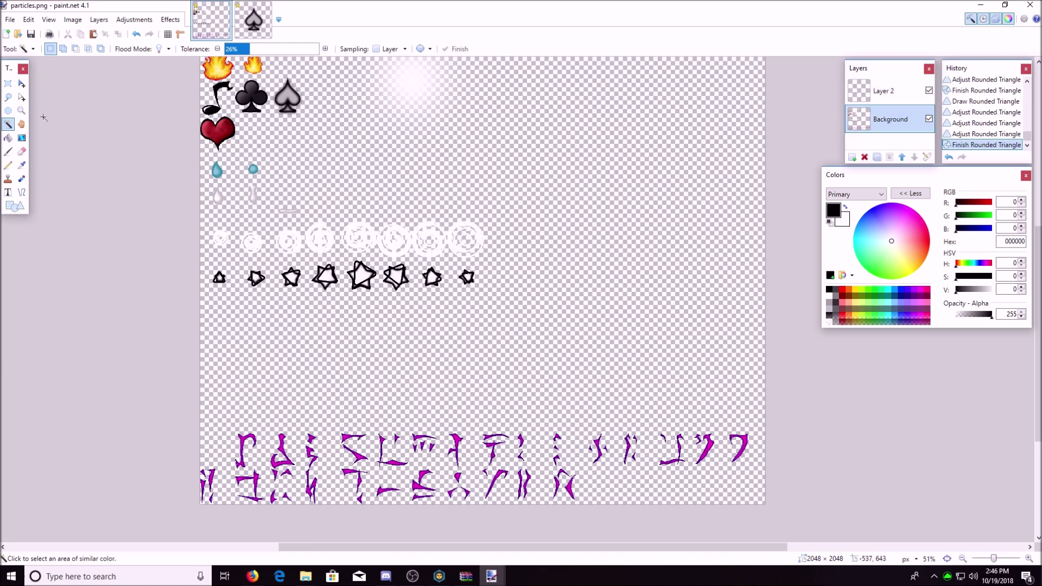
pyautogui.click(9, 83)
pyautogui.scroll(3, 202, 302)
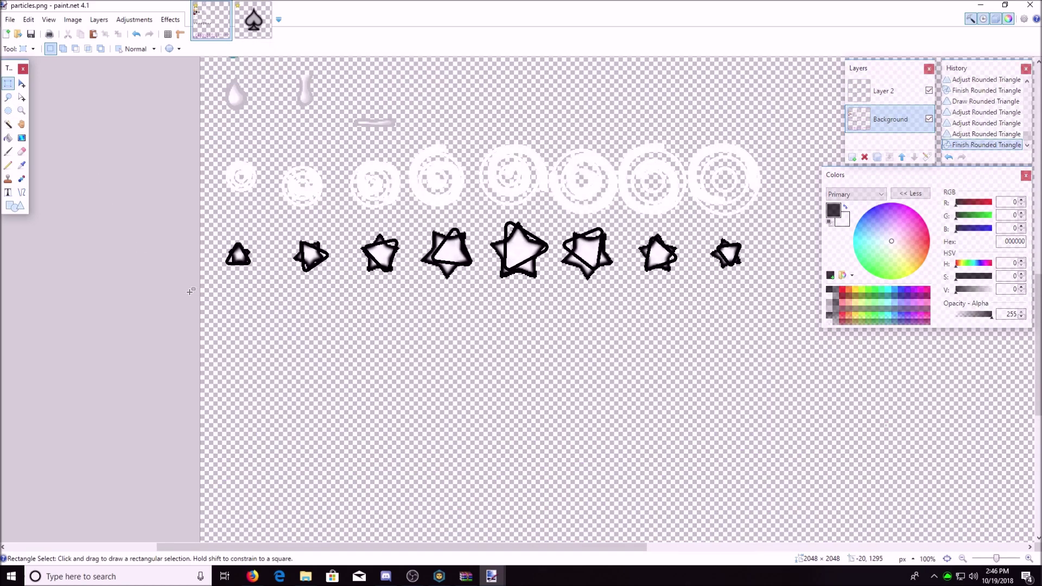
pyautogui.moveTo(191, 293)
pyautogui.mouseDown()
pyautogui.moveTo(703, 247)
pyautogui.moveTo(802, 156)
pyautogui.moveTo(796, 131)
pyautogui.mouseUp()
pyautogui.click(68, 34)
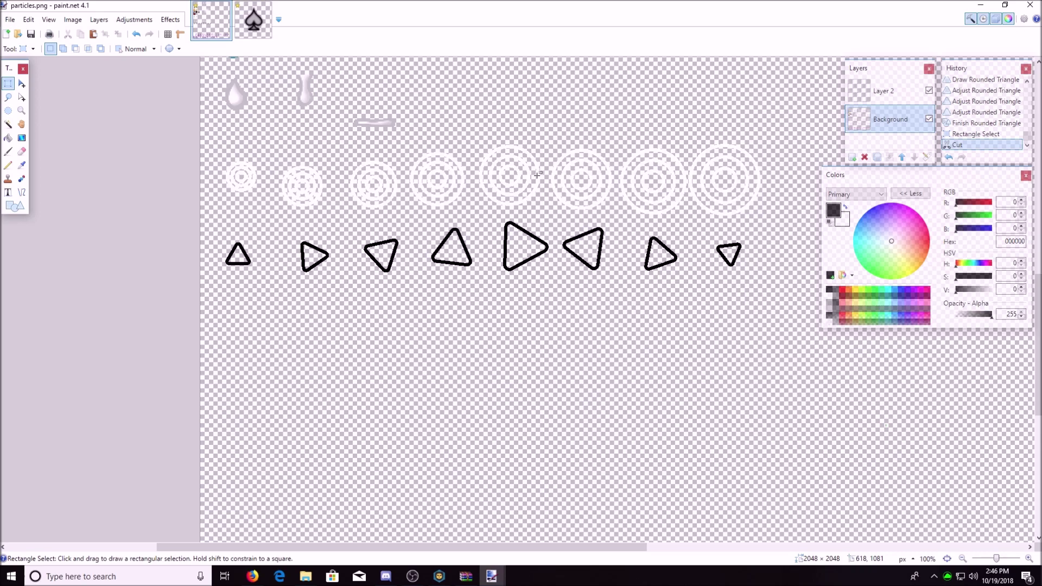
# On Layer 2, Magic Wand the insides of the first three triangles
pyautogui.click(866, 90)
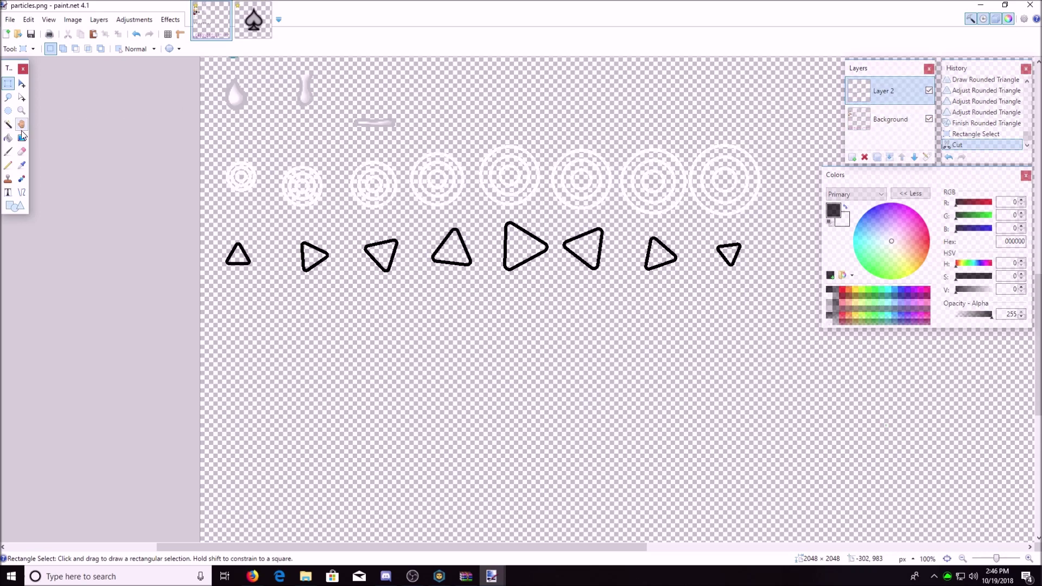
pyautogui.click(8, 124)
pyautogui.scroll(4, 200, 234)
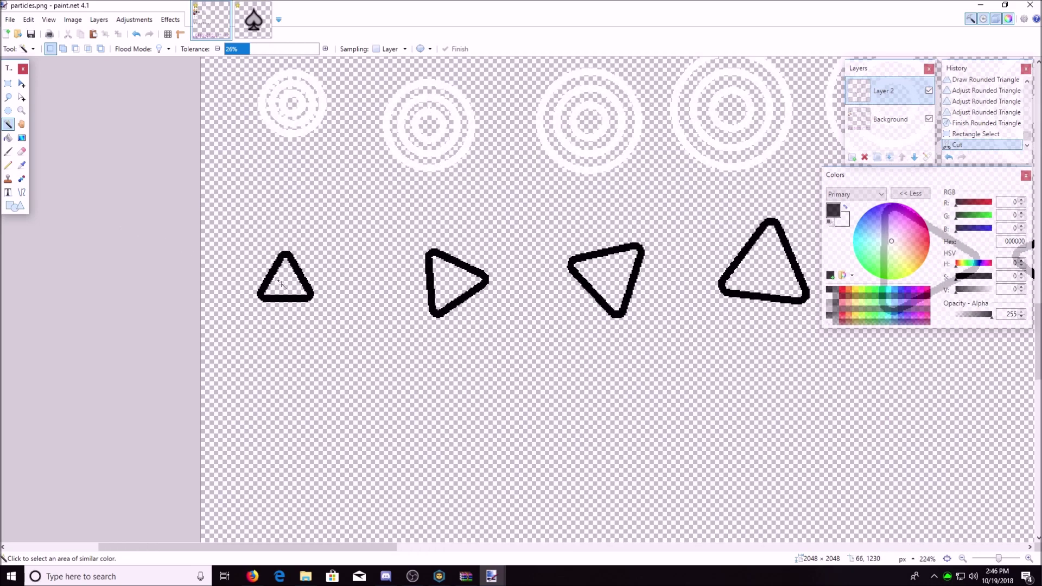
pyautogui.click(281, 283)
pyautogui.keyDown('ctrl'); pyautogui.click(467, 280); pyautogui.keyUp('ctrl')
pyautogui.keyDown('ctrl'); pyautogui.click(597, 275); pyautogui.keyUp('ctrl')
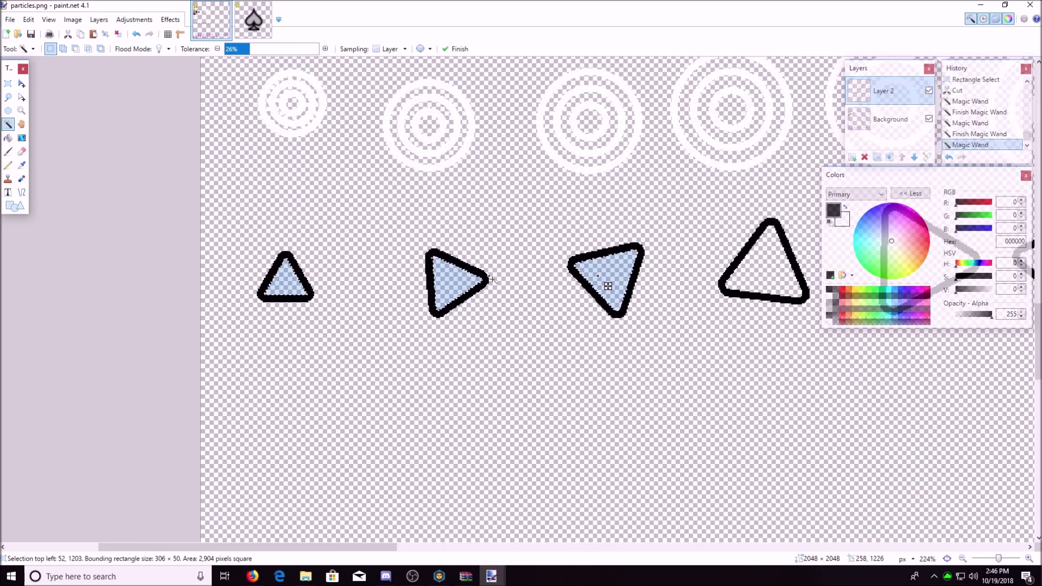
# Add the insides of the fourth through eighth triangles to the selection
pyautogui.hscroll(5, 597, 276)
pyautogui.hscroll(-2, 400, 272)
pyautogui.scroll(-3, 279, 283)
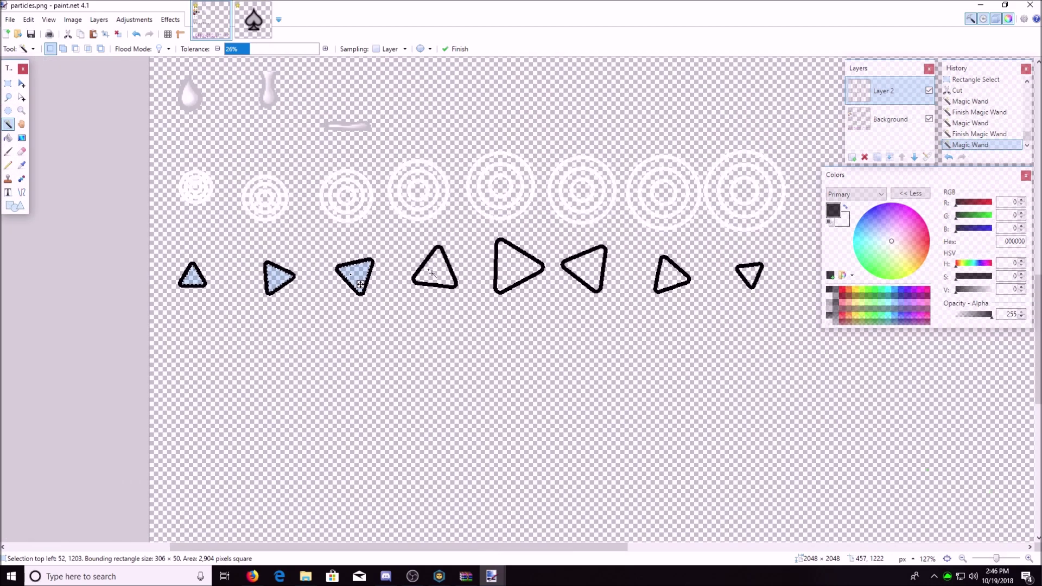
pyautogui.keyDown('ctrl'); pyautogui.click(442, 271); pyautogui.keyUp('ctrl')
pyautogui.keyDown('ctrl'); pyautogui.click(509, 268); pyautogui.keyUp('ctrl')
pyautogui.keyDown('ctrl'); pyautogui.click(570, 267); pyautogui.keyUp('ctrl')
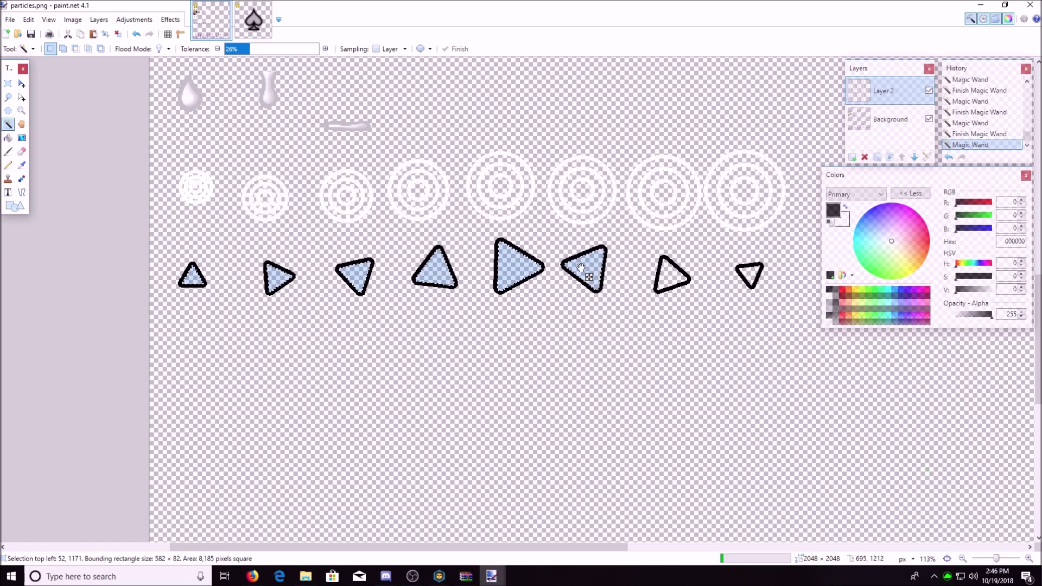
pyautogui.keyDown('ctrl'); pyautogui.click(666, 277); pyautogui.keyUp('ctrl')
pyautogui.keyDown('ctrl'); pyautogui.click(748, 275); pyautogui.keyUp('ctrl')
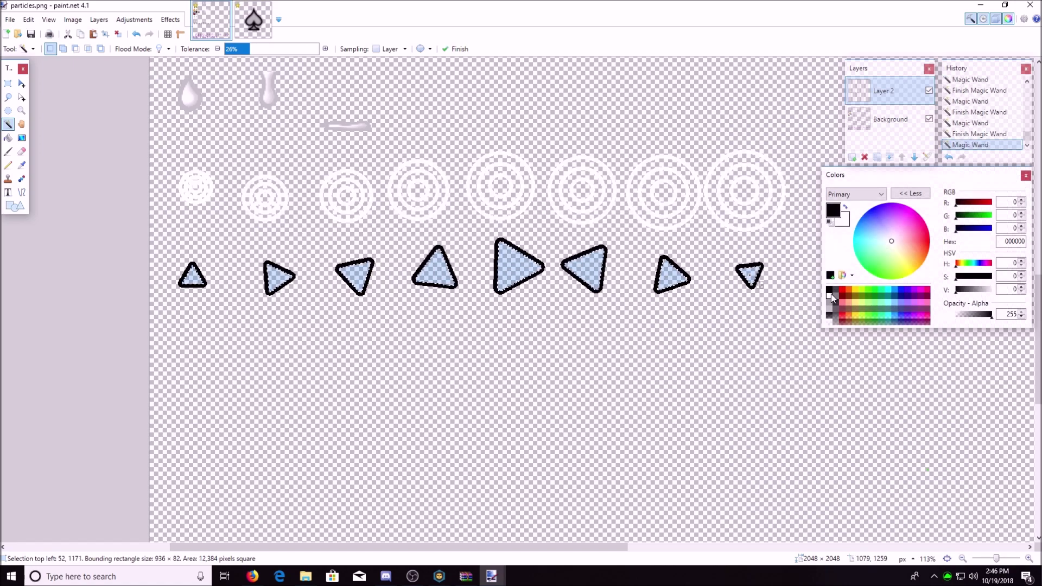
# Paint Bucket the selected triangle insides white, then clear the selection
pyautogui.click(831, 294)
pyautogui.click(8, 139)
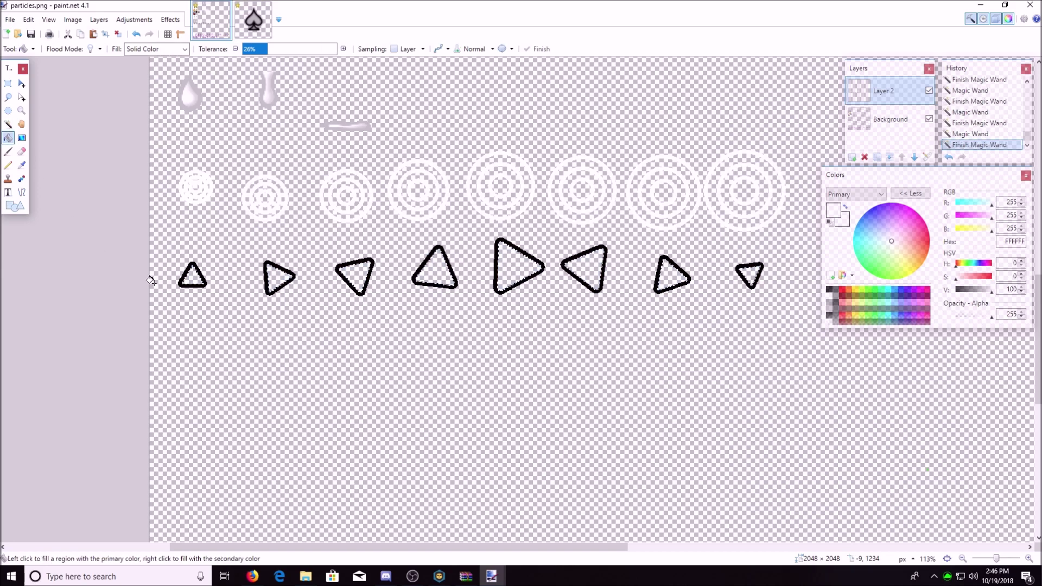
pyautogui.click(194, 278)
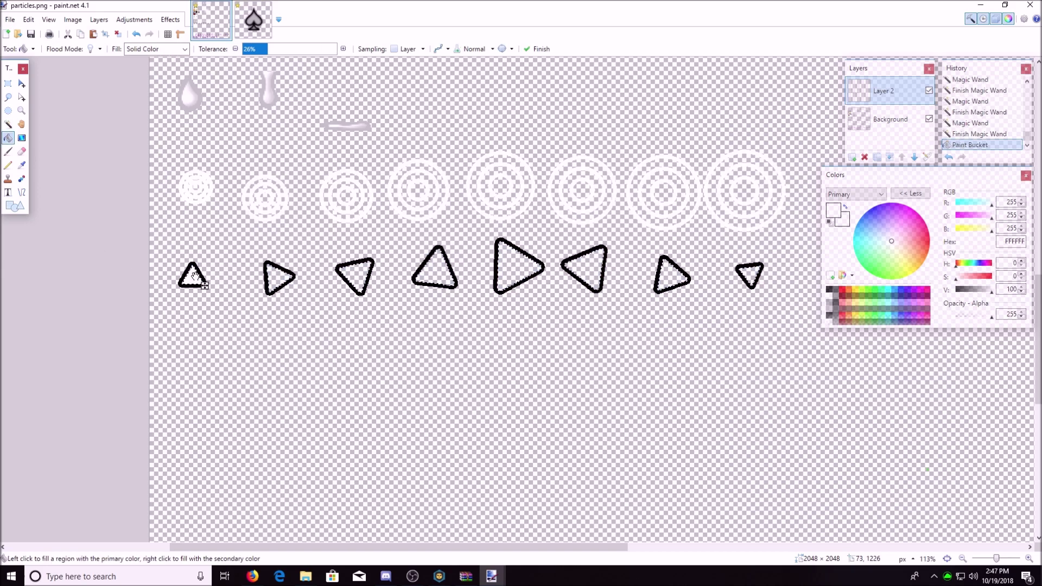
pyautogui.click(270, 280)
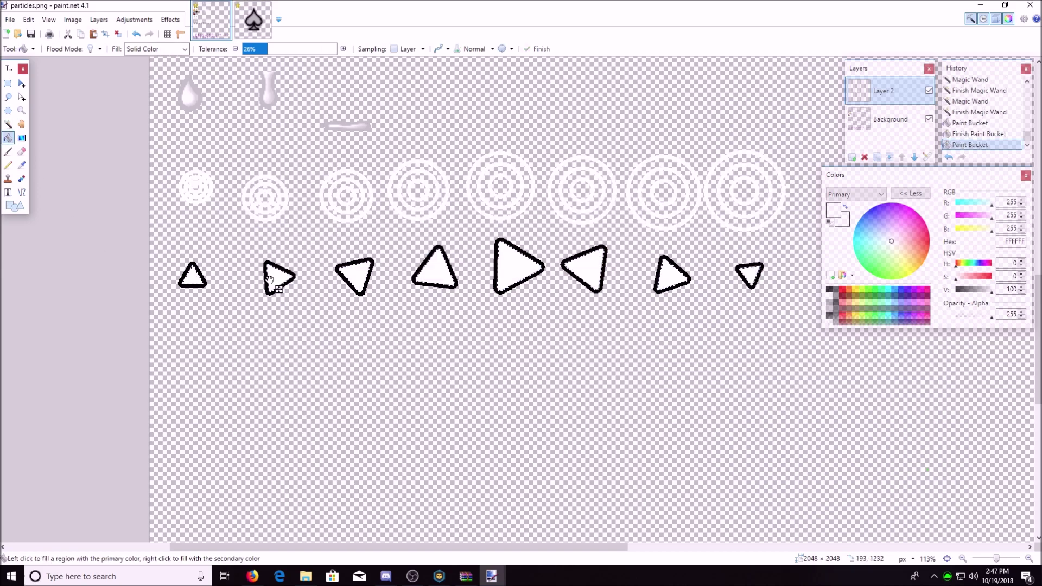
pyautogui.click(8, 124)
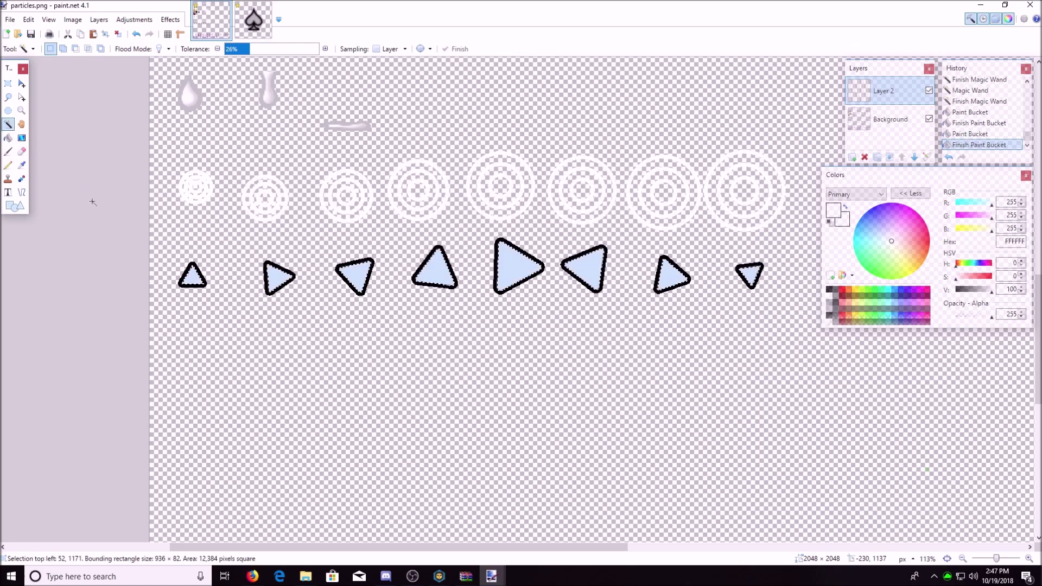
pyautogui.click(96, 217)
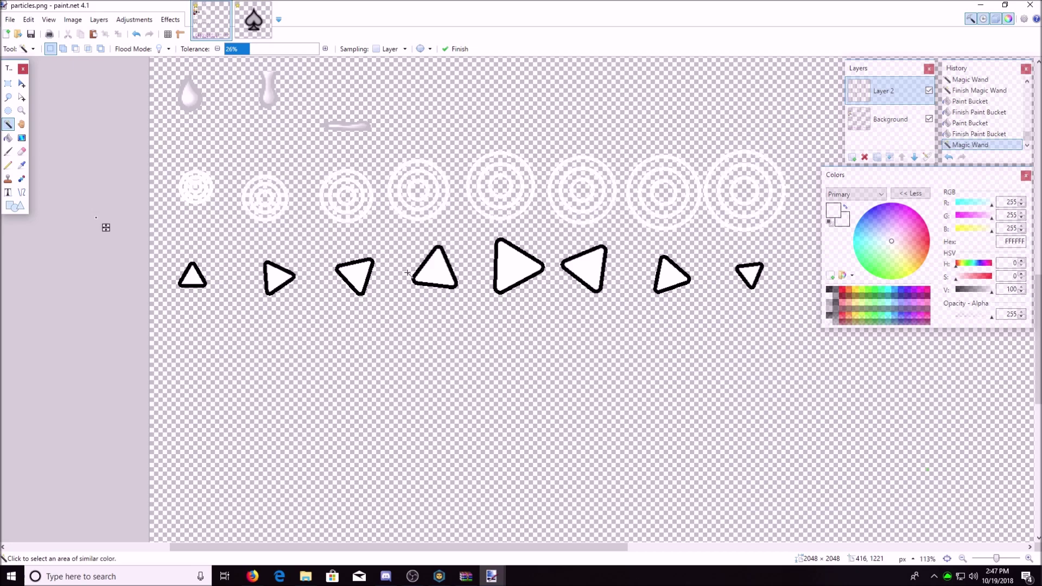
# Soften the first triangle's white inside with an Average Blur of radius 7
pyautogui.scroll(5, 103, 225)
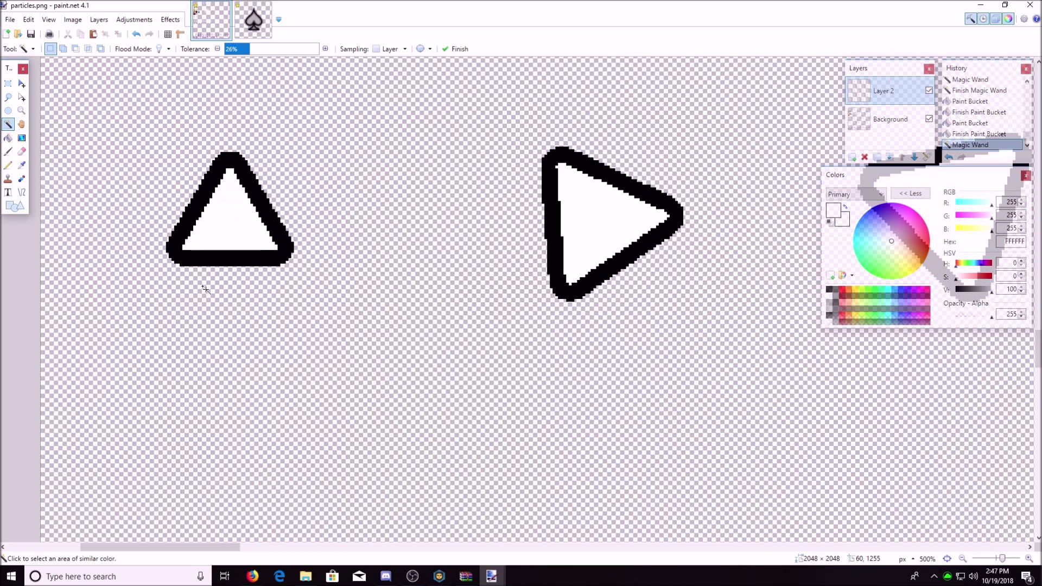
pyautogui.click(218, 227)
pyautogui.click(170, 19)
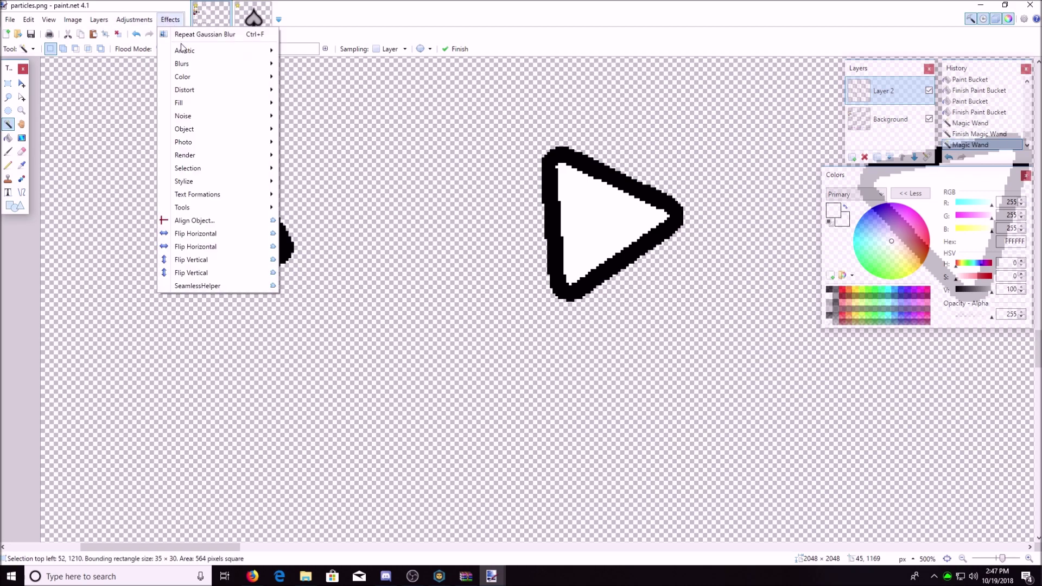
pyautogui.moveTo(187, 65)
pyautogui.click(310, 77)
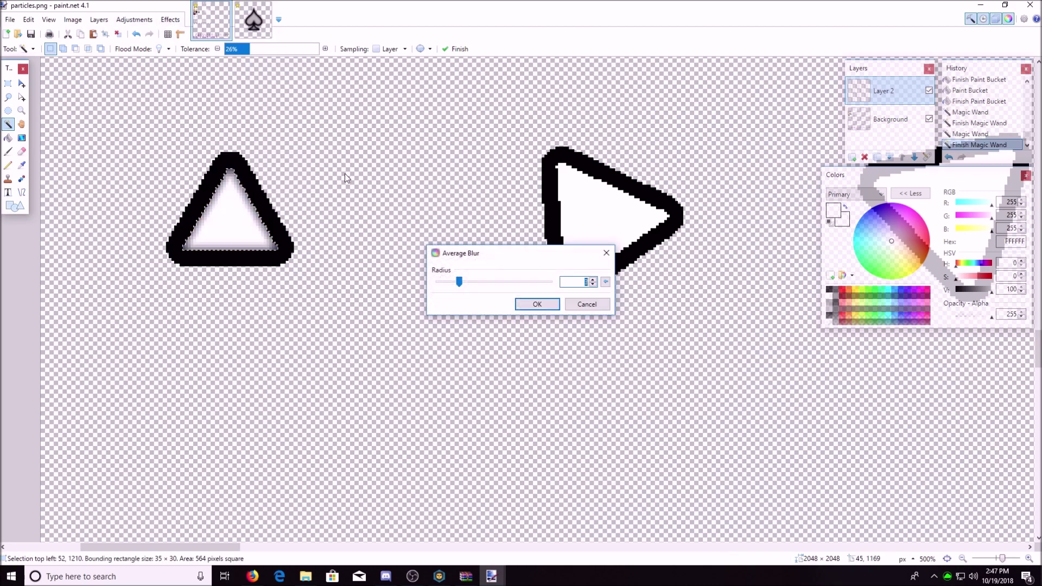
pyautogui.click(593, 279)
pyautogui.click(593, 279)
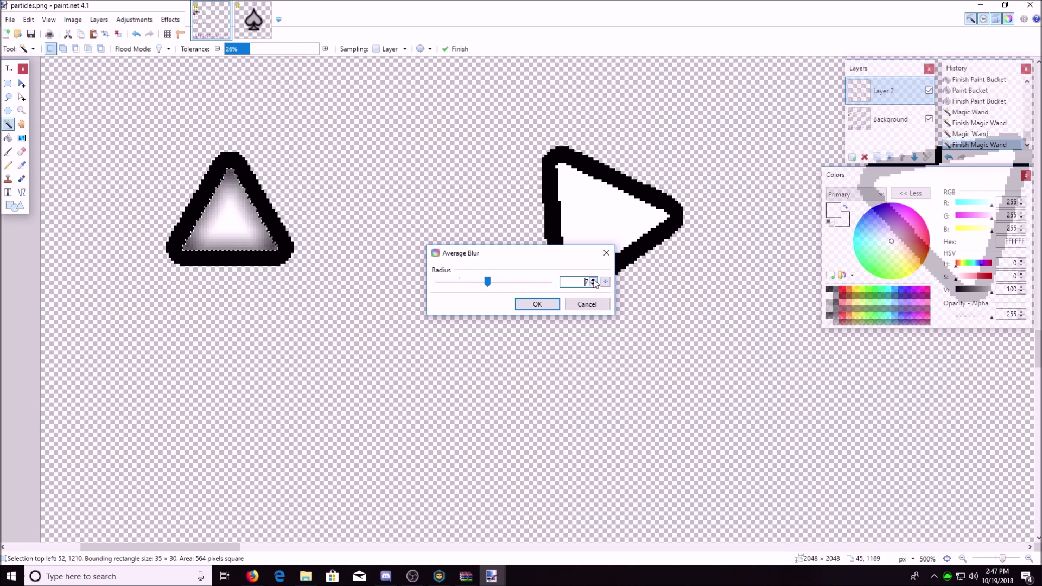
pyautogui.click(537, 303)
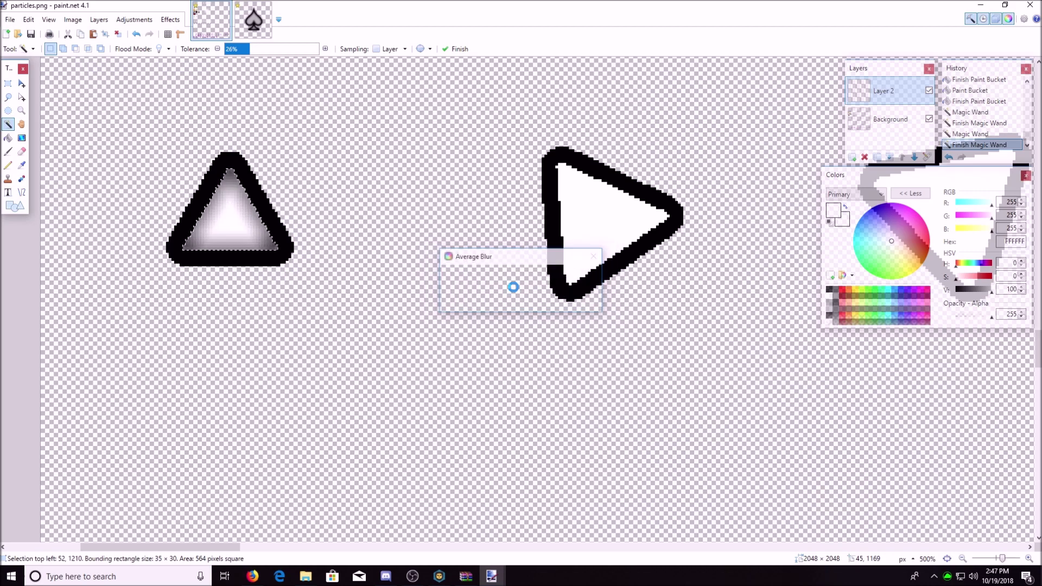
# Apply Average Blur to the second triangle's white inside as well
pyautogui.click(592, 220)
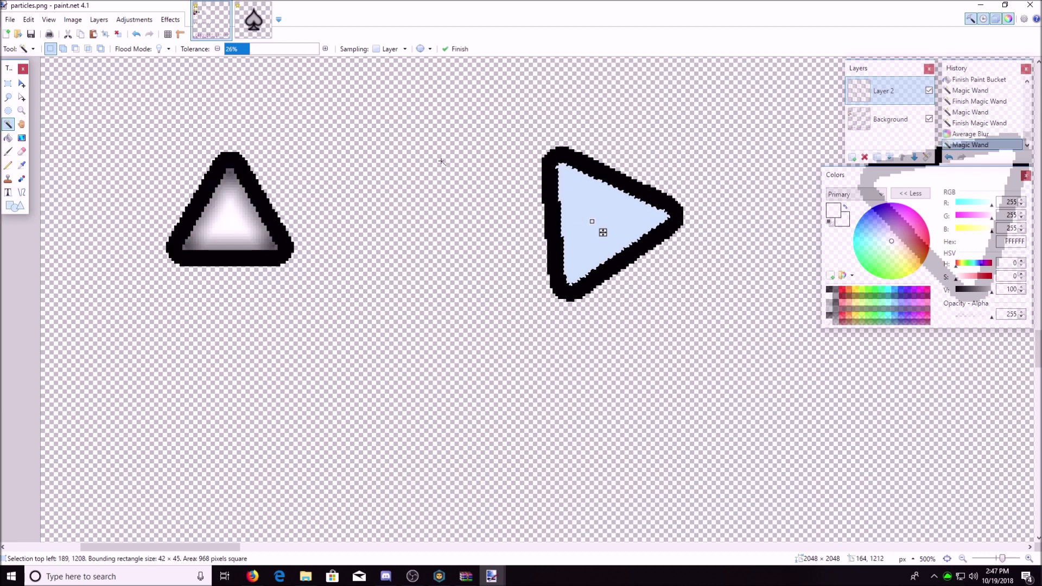
pyautogui.click(170, 20)
pyautogui.moveTo(191, 65)
pyautogui.click(314, 76)
pyautogui.moveTo(529, 261); pyautogui.dragTo(381, 177)
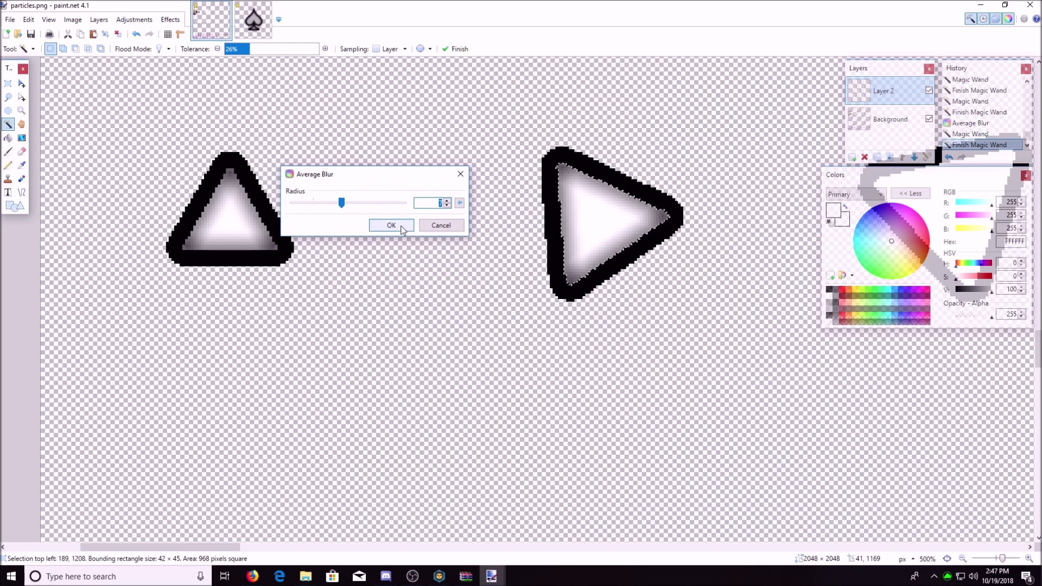
pyautogui.click(388, 220)
# Blur the third triangle's white inside with an Average Blur of radius 9
pyautogui.hscroll(10, 308, 208)
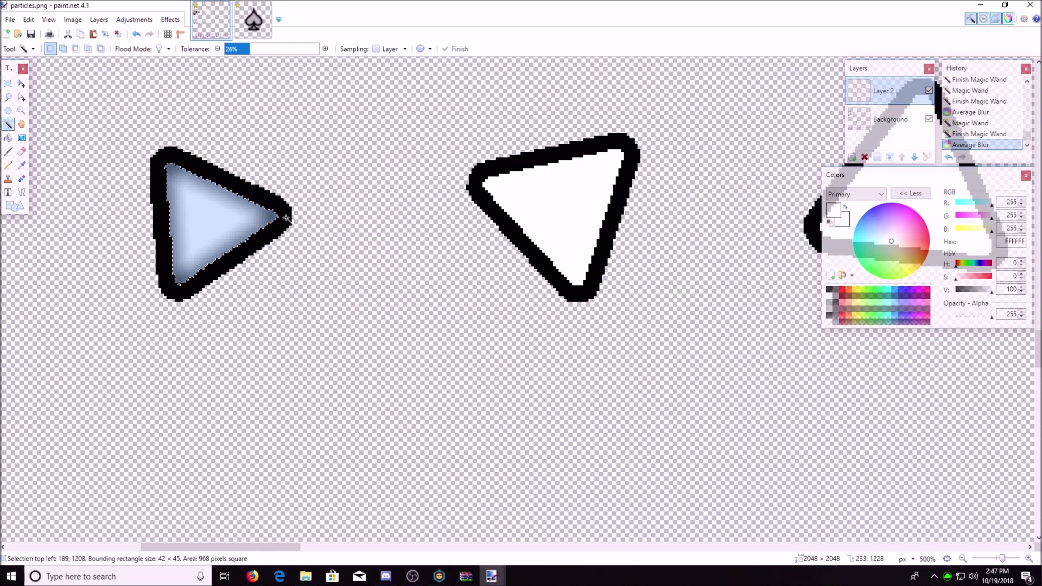
pyautogui.click(357, 204)
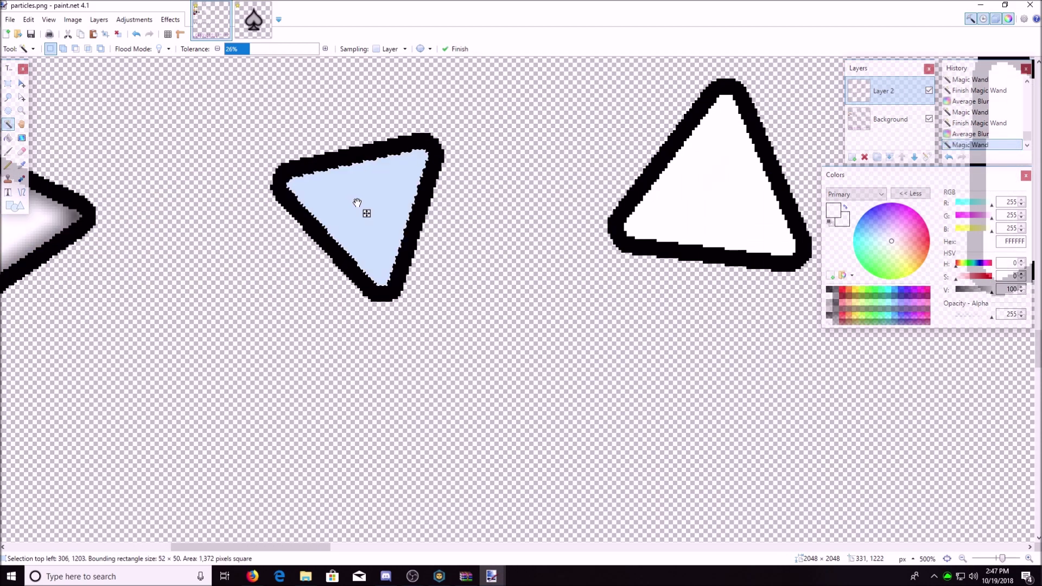
pyautogui.click(170, 20)
pyautogui.moveTo(180, 65)
pyautogui.click(318, 77)
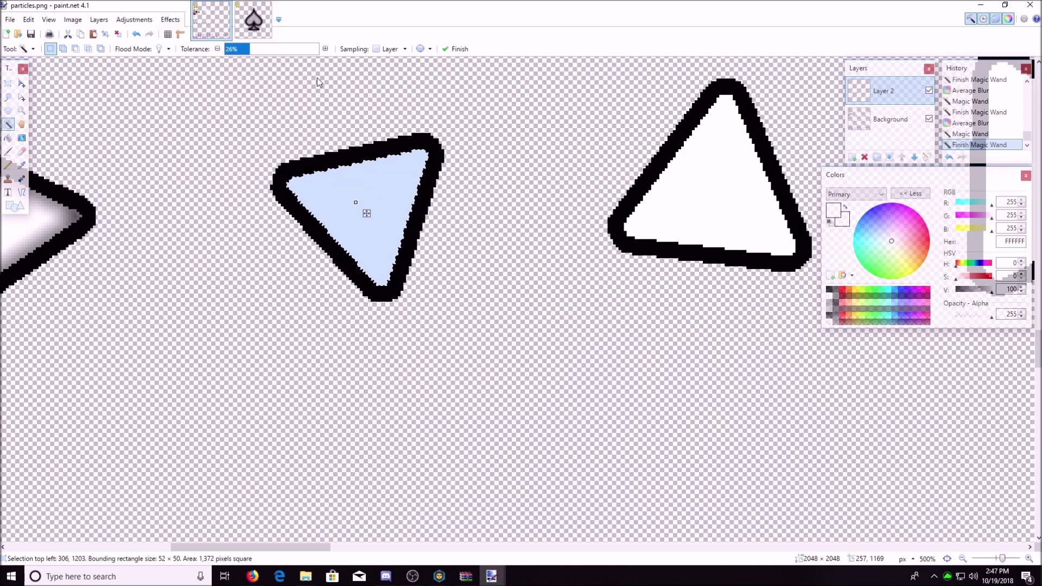
pyautogui.moveTo(489, 286); pyautogui.dragTo(500, 287)
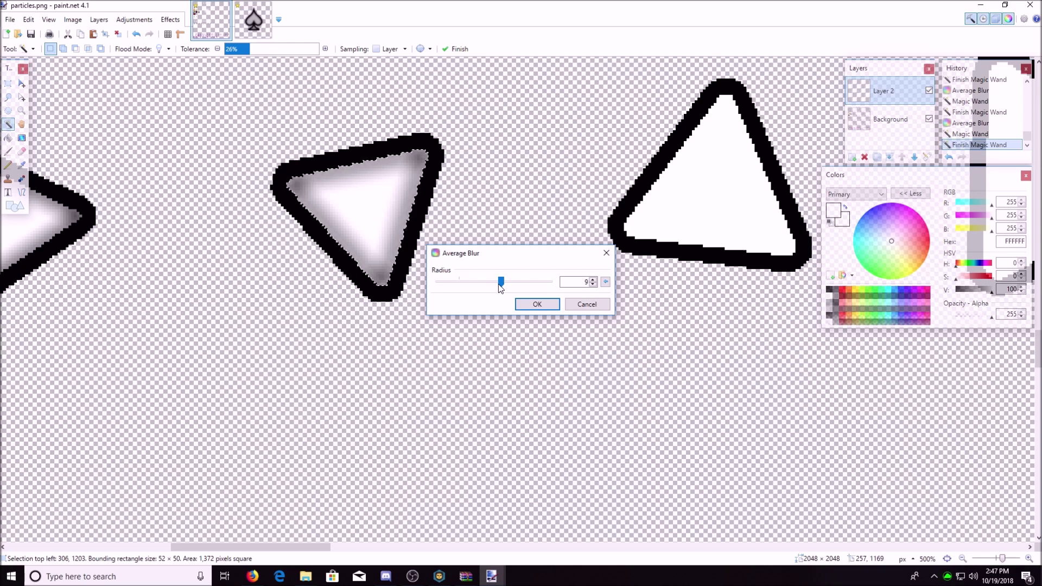
pyautogui.click(536, 303)
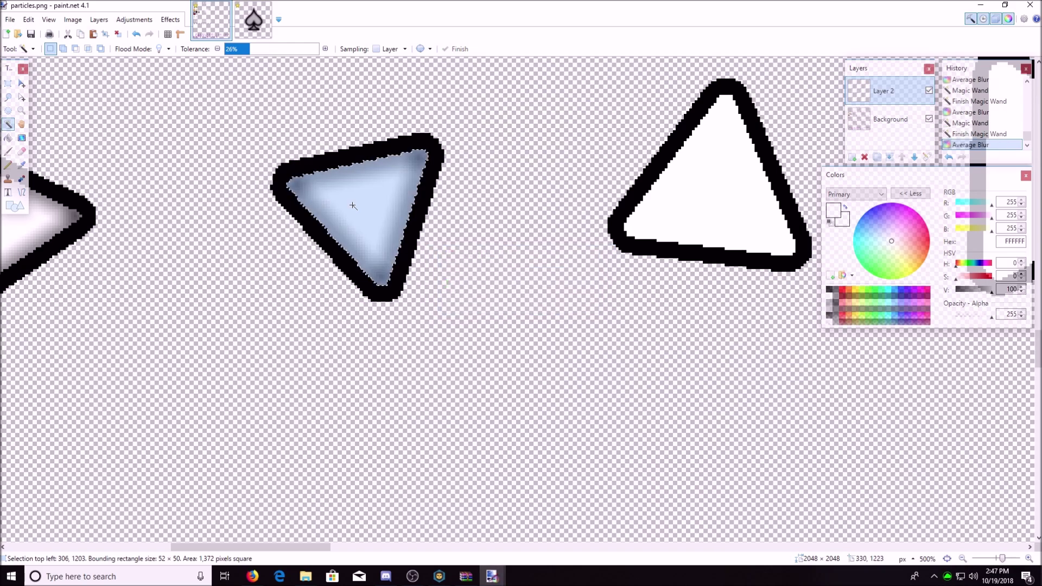
# Apply a slightly off-centre Vignette (radius 0.50, density 1.00) to the selected triangle
pyautogui.click(170, 19)
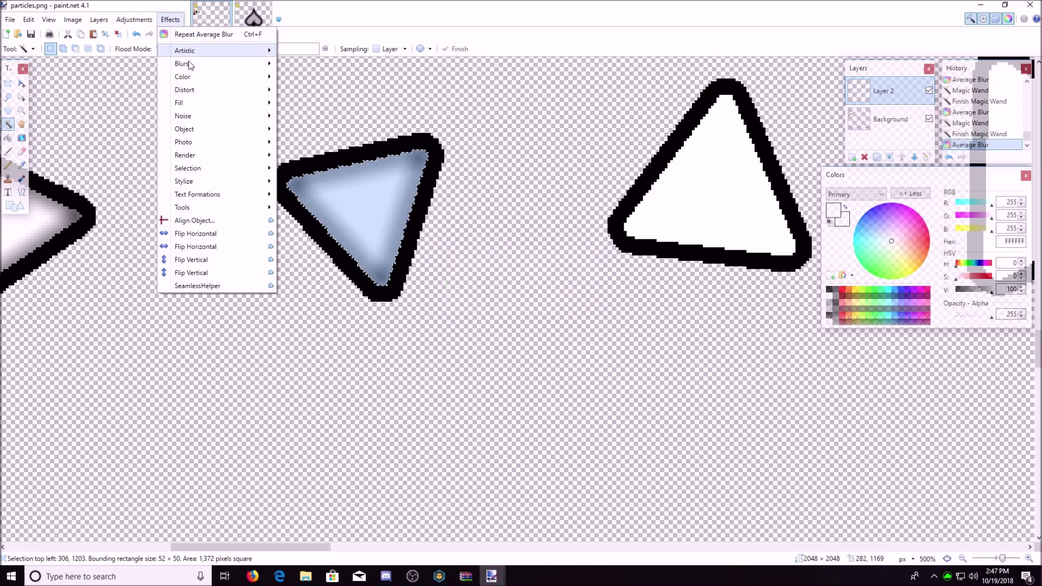
pyautogui.moveTo(213, 145)
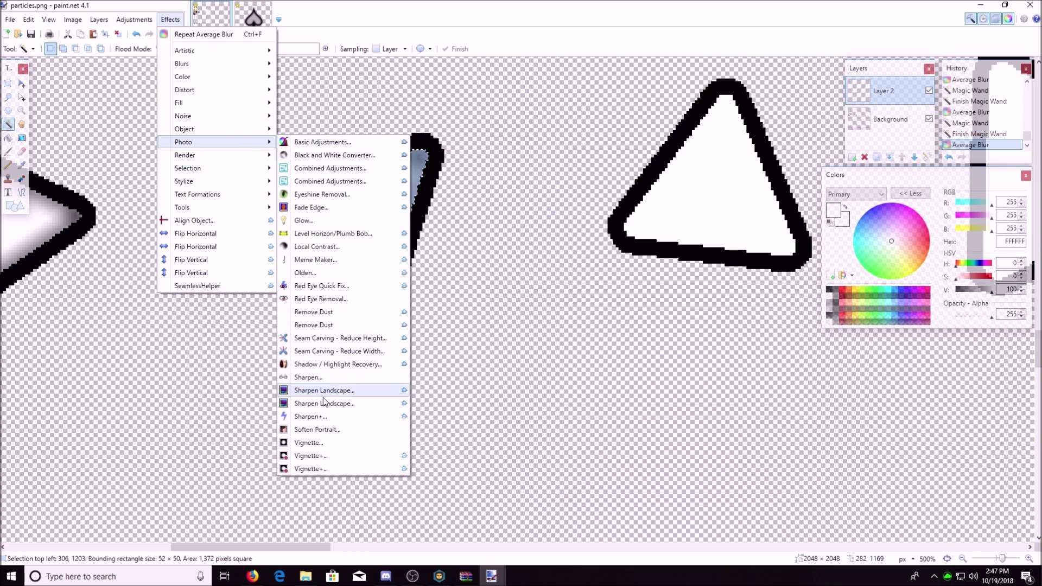
pyautogui.click(325, 442)
pyautogui.moveTo(523, 211); pyautogui.dragTo(586, 172)
pyautogui.moveTo(515, 213); pyautogui.dragTo(516, 211)
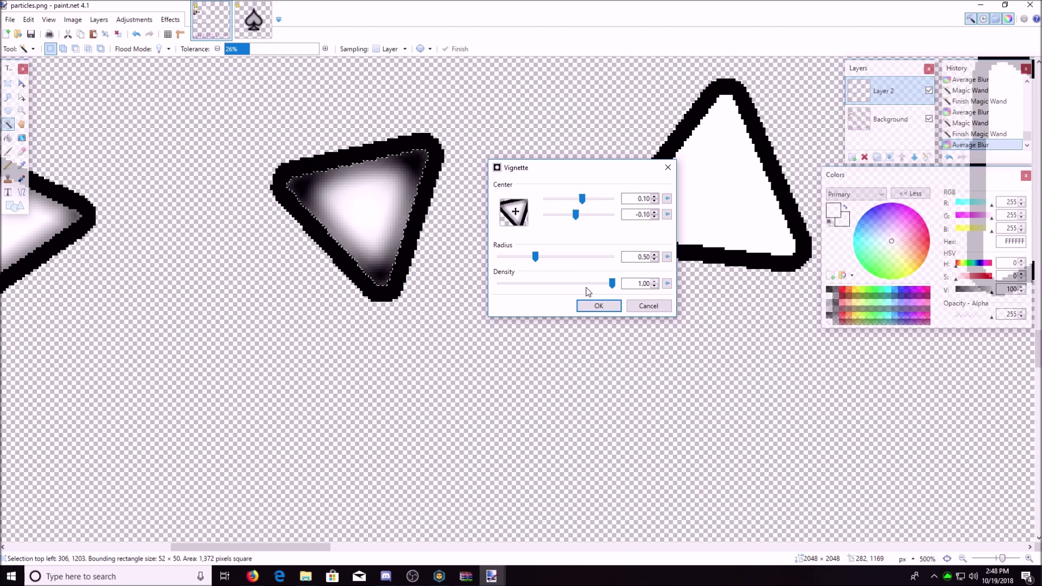
pyautogui.click(596, 305)
# Magic Wand the interior of the next triangle in the row
pyautogui.scroll(-3, 479, 286)
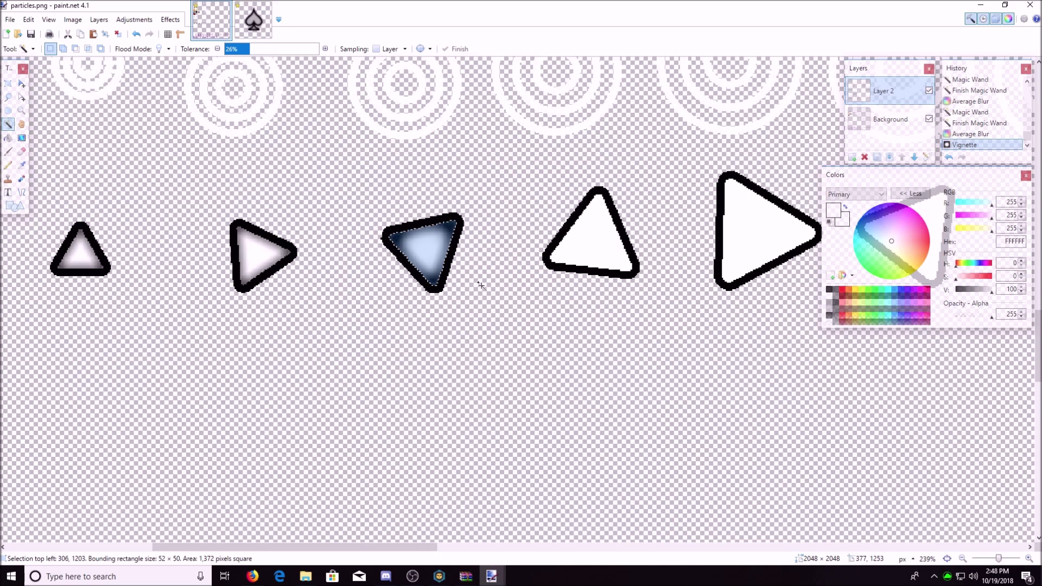
pyautogui.scroll(-3, 480, 285)
pyautogui.click(197, 298)
pyautogui.scroll(4, 22, 323)
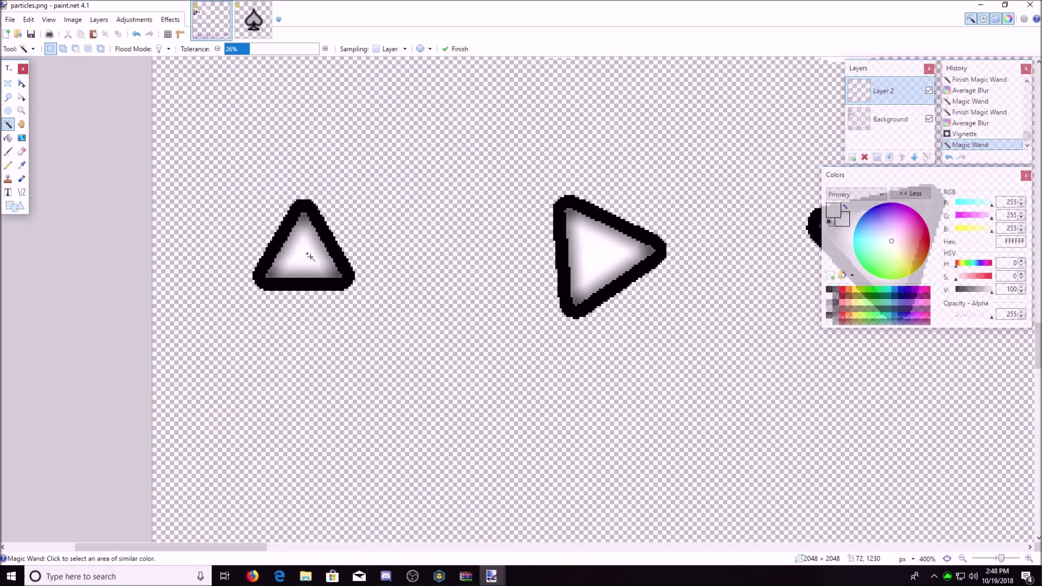
pyautogui.hscroll(5, 325, 250)
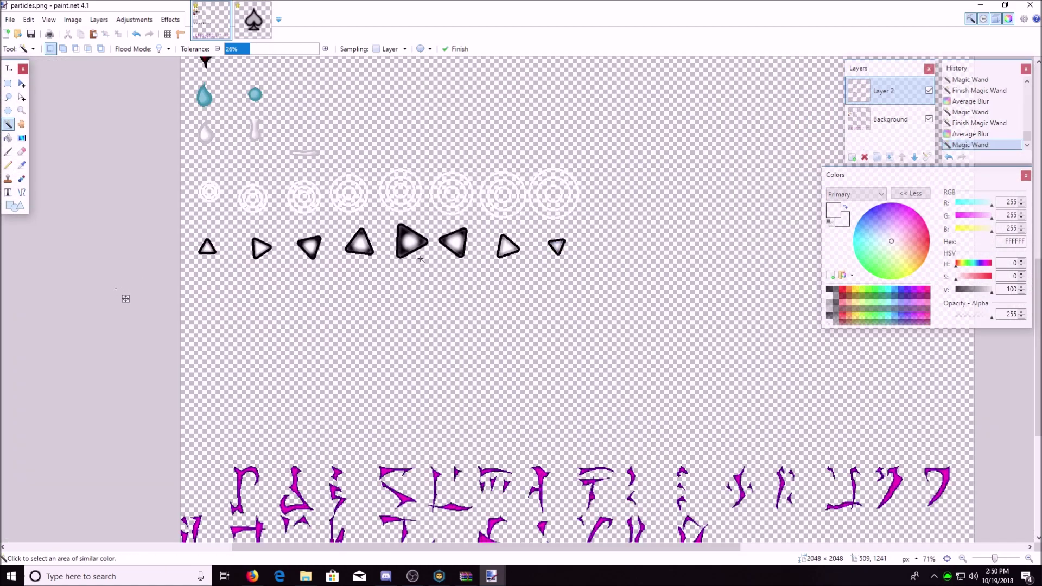
# Scroll across the particle sheet to inspect the bolder, duplicated triangle layer
pyautogui.scroll(10, 330, 262)
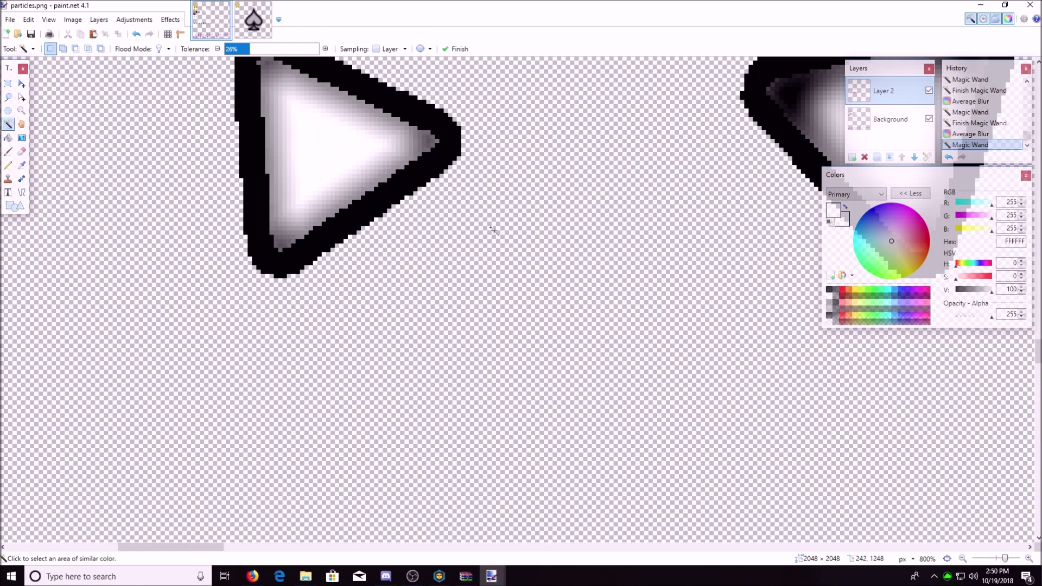
pyautogui.hscroll(3, 398, 218)
pyautogui.hscroll(4, 412, 212)
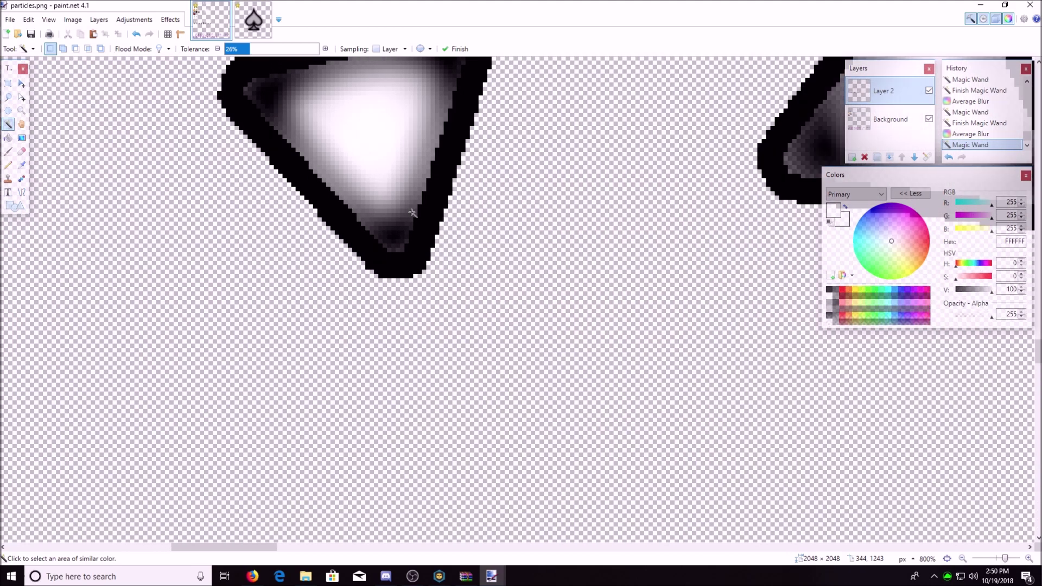
pyautogui.scroll(2, 440, 172)
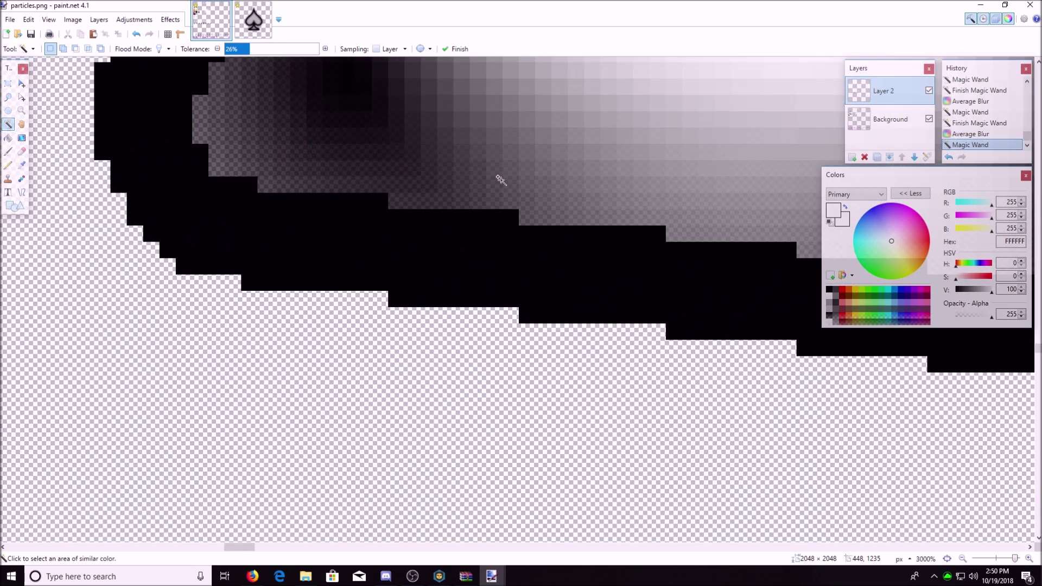
pyautogui.scroll(-5, 498, 178)
pyautogui.scroll(-7, 500, 178)
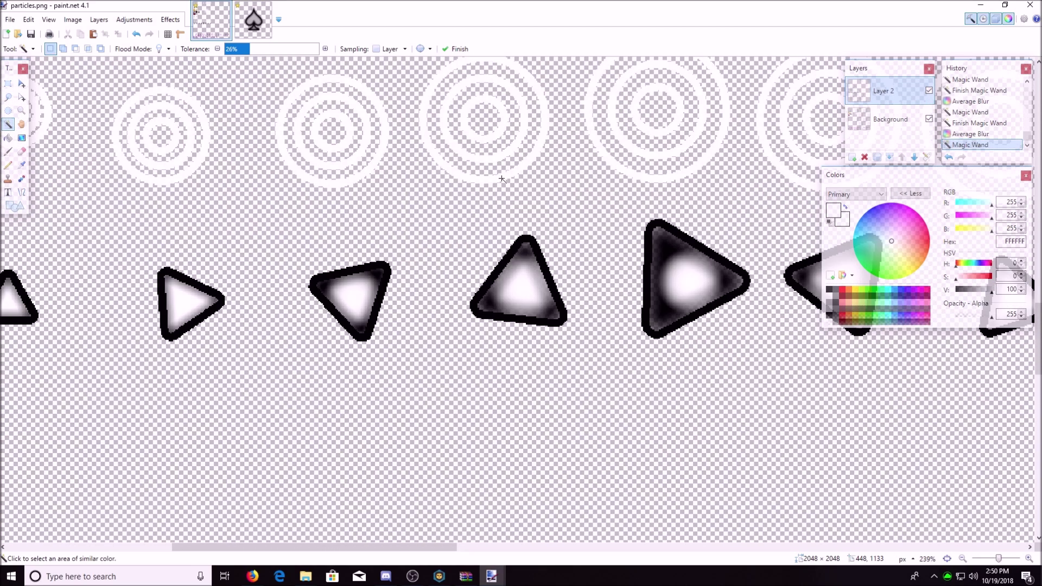
pyautogui.scroll(2, 502, 179)
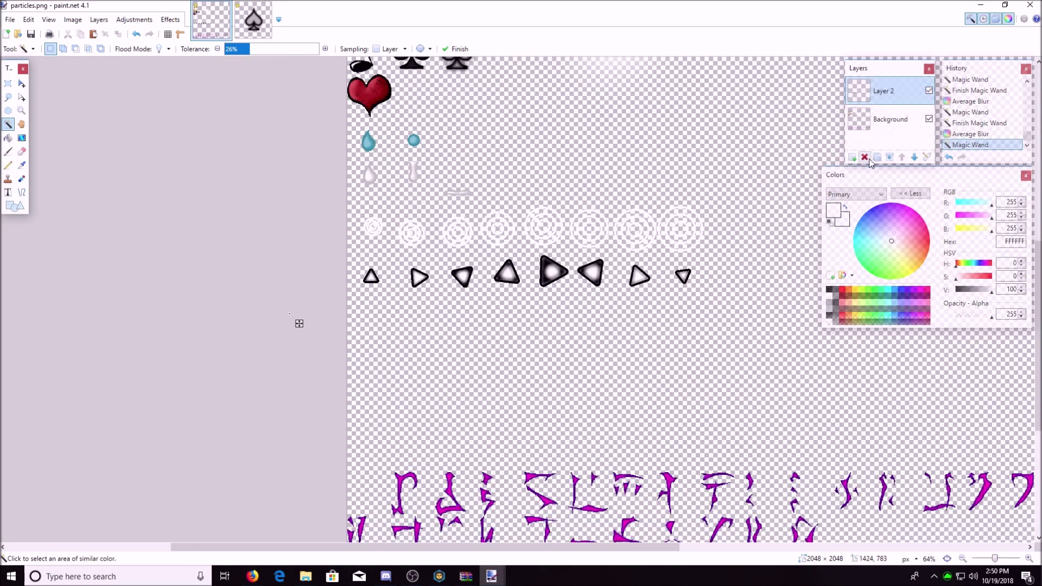
pyautogui.scroll(-2, 795, 189)
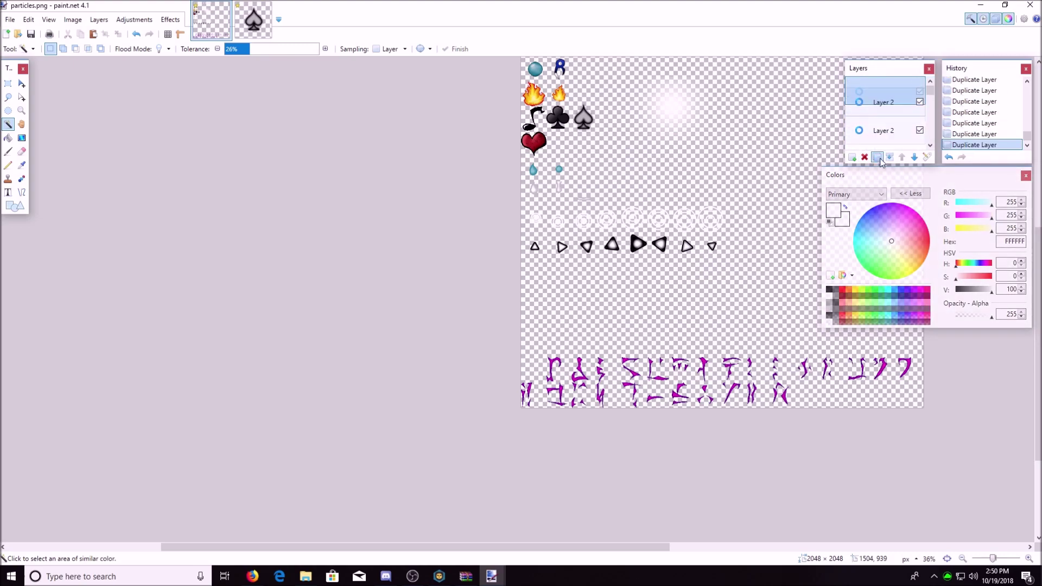
pyautogui.scroll(7, 647, 231)
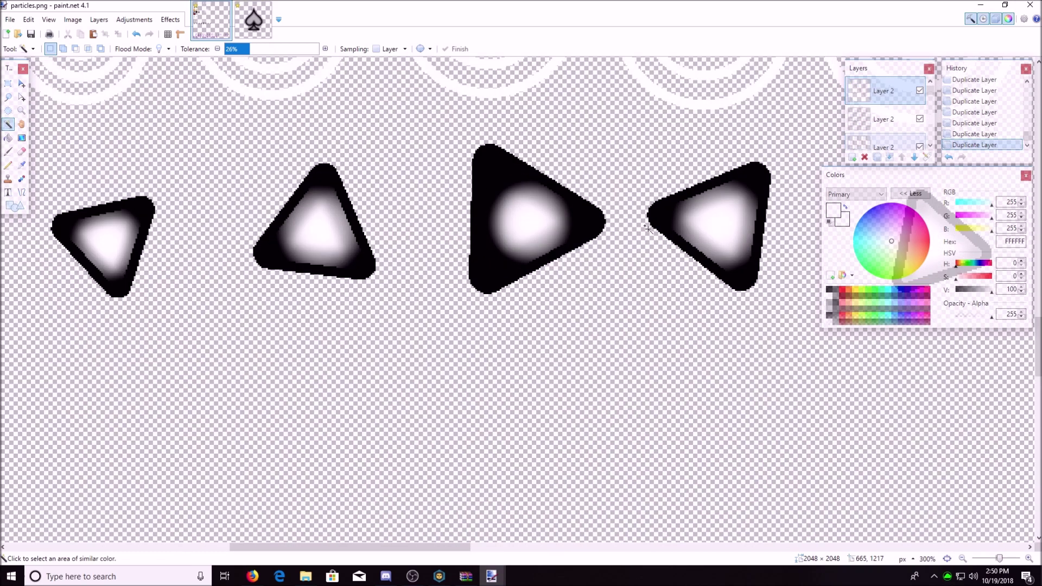
pyautogui.scroll(-3, 647, 229)
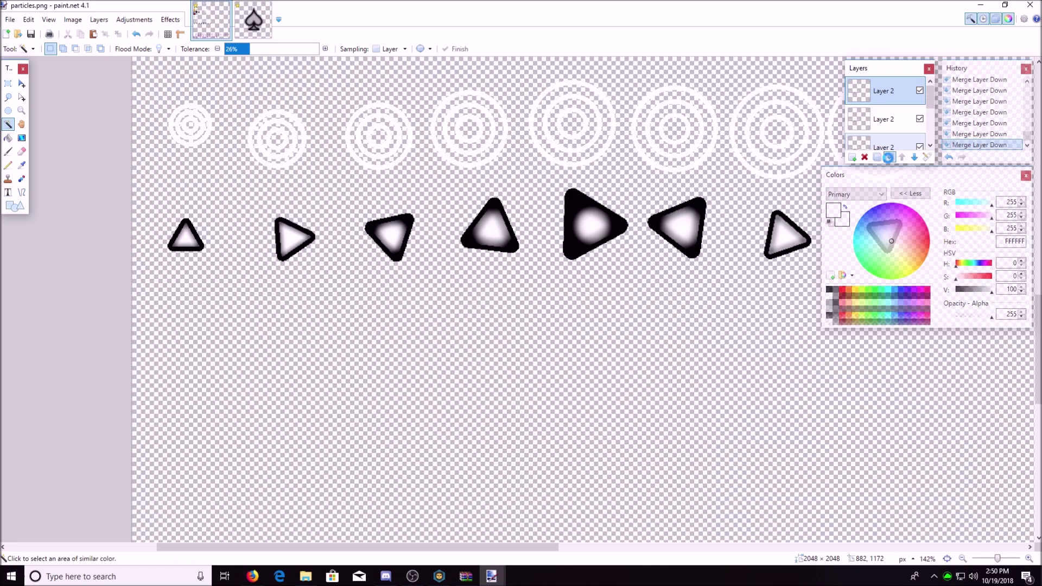
# Scroll around the flattened sheet to review the club, spade, target rings and shaded triangles
pyautogui.scroll(-4, 558, 207)
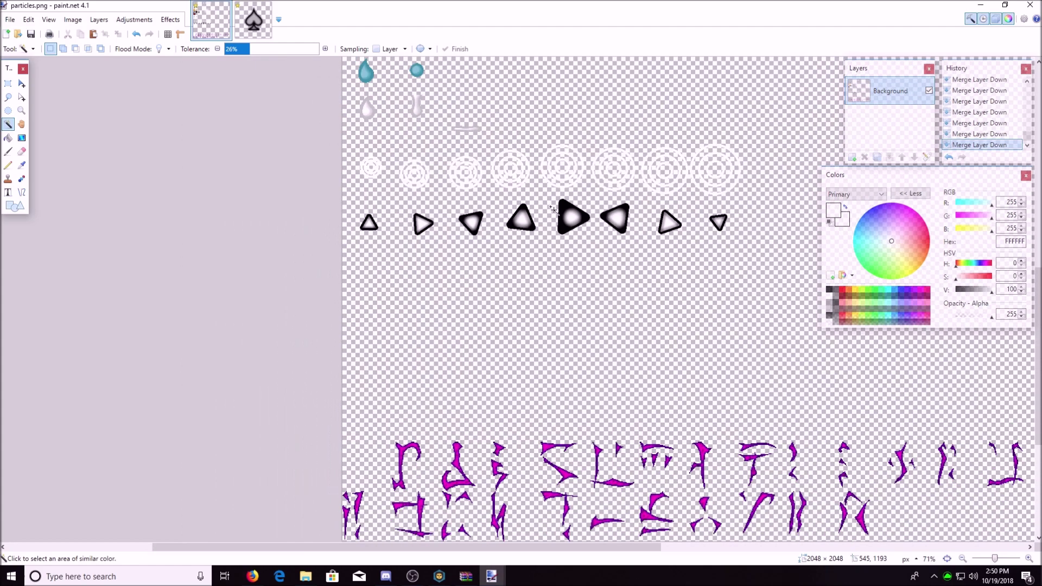
pyautogui.scroll(-2, 556, 209)
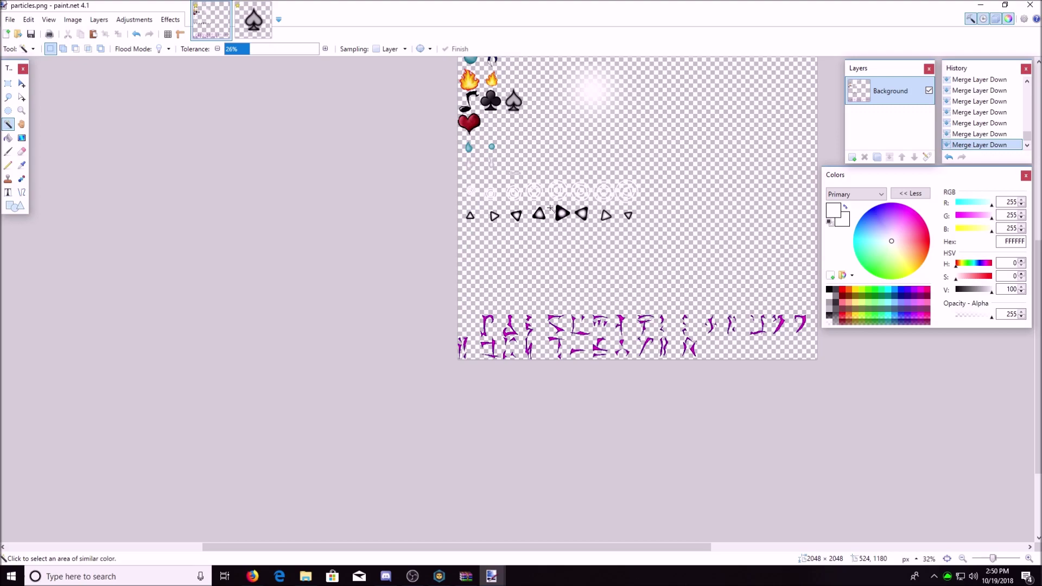
pyautogui.scroll(2, 489, 182)
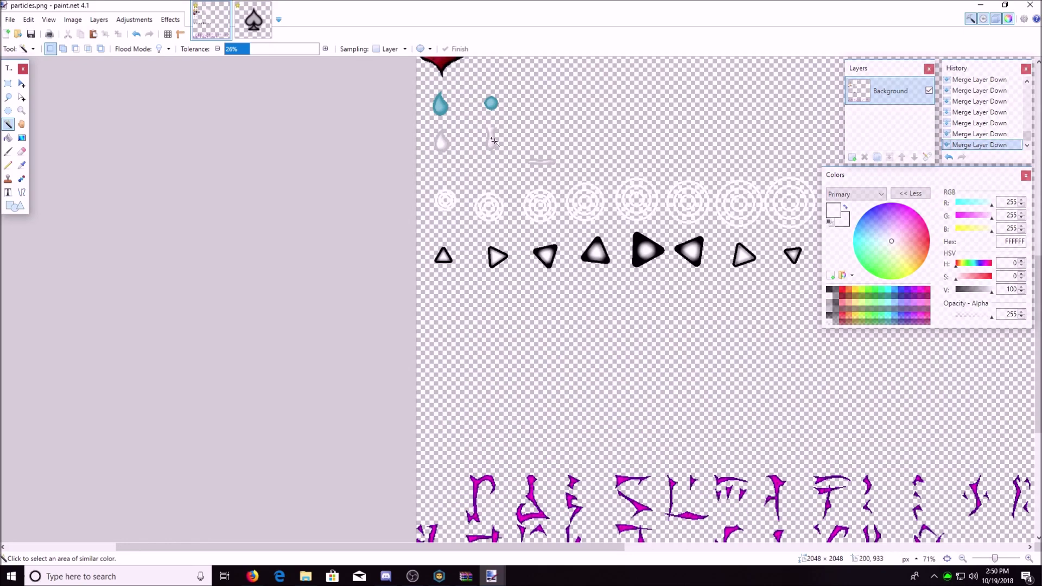
pyautogui.scroll(2, 478, 144)
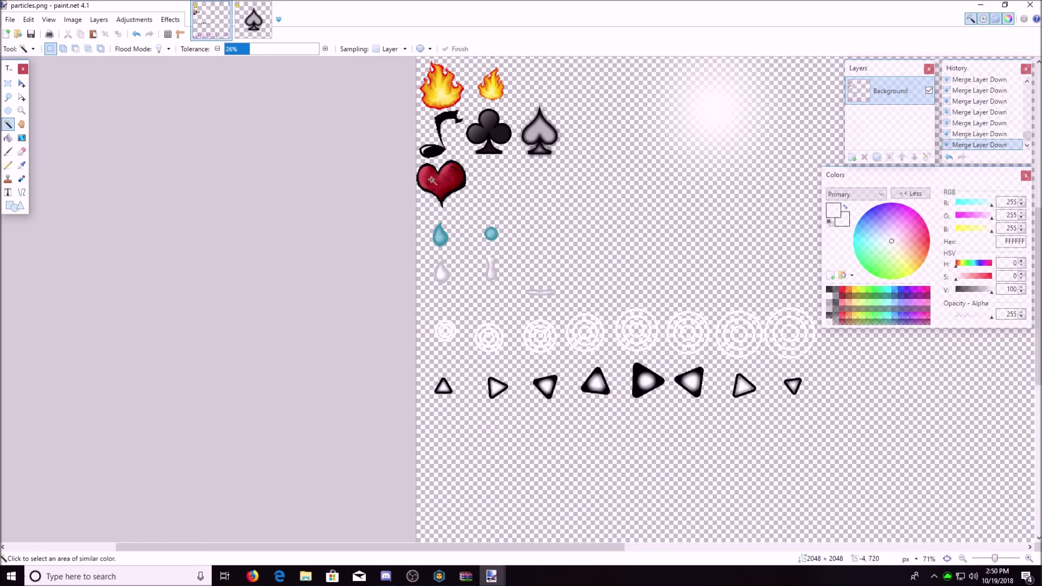
pyautogui.scroll(1, 425, 161)
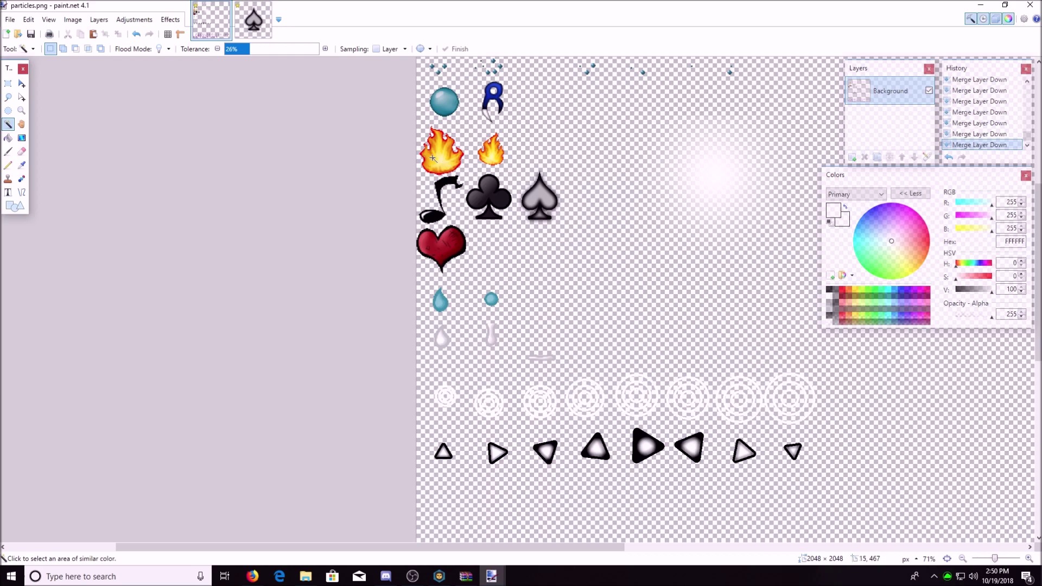
pyautogui.scroll(2, 428, 223)
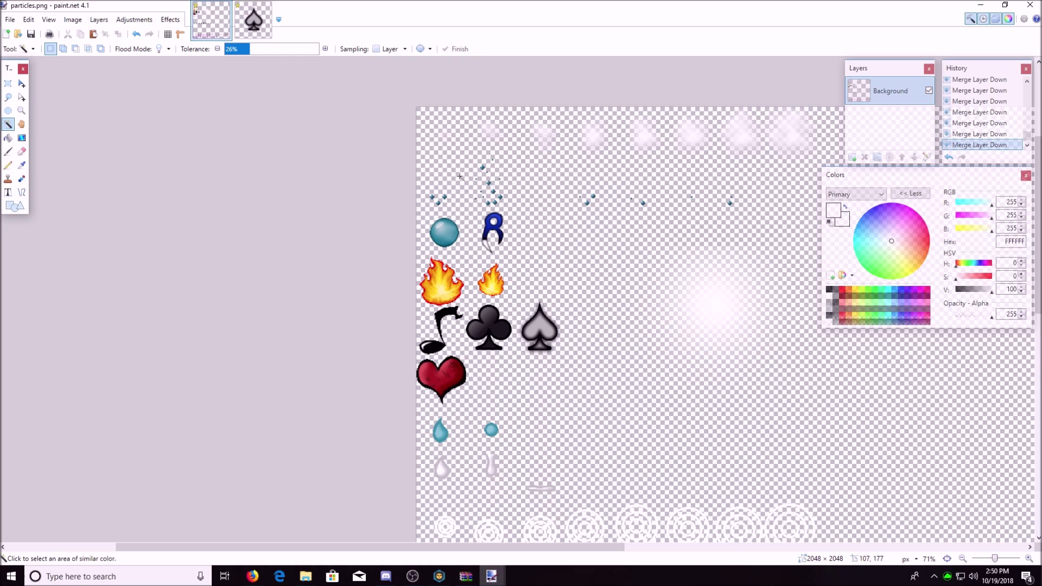
pyautogui.scroll(2, 521, 202)
pyautogui.hscroll(3, 463, 231)
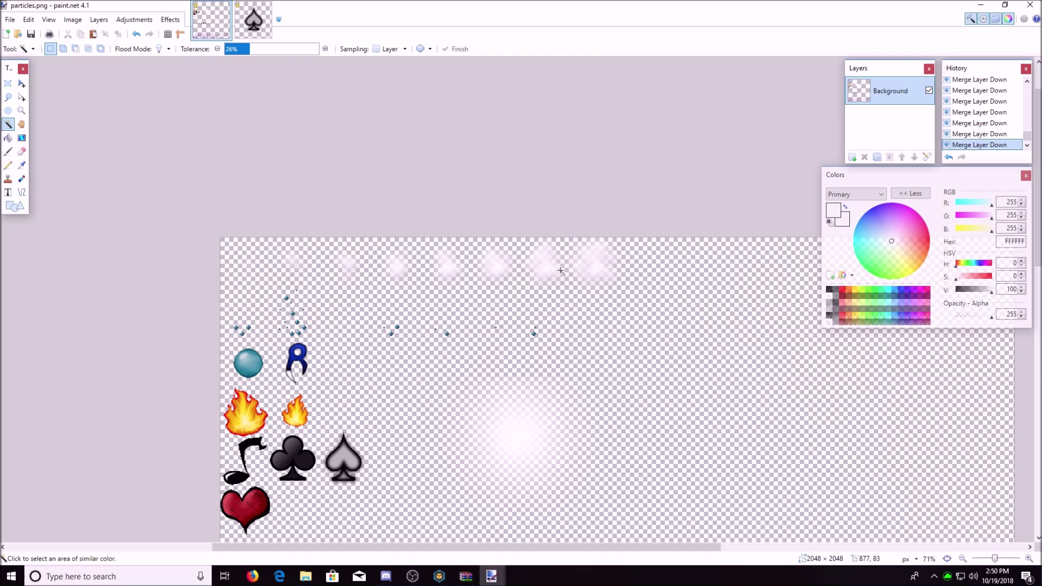
pyautogui.scroll(-6, 461, 337)
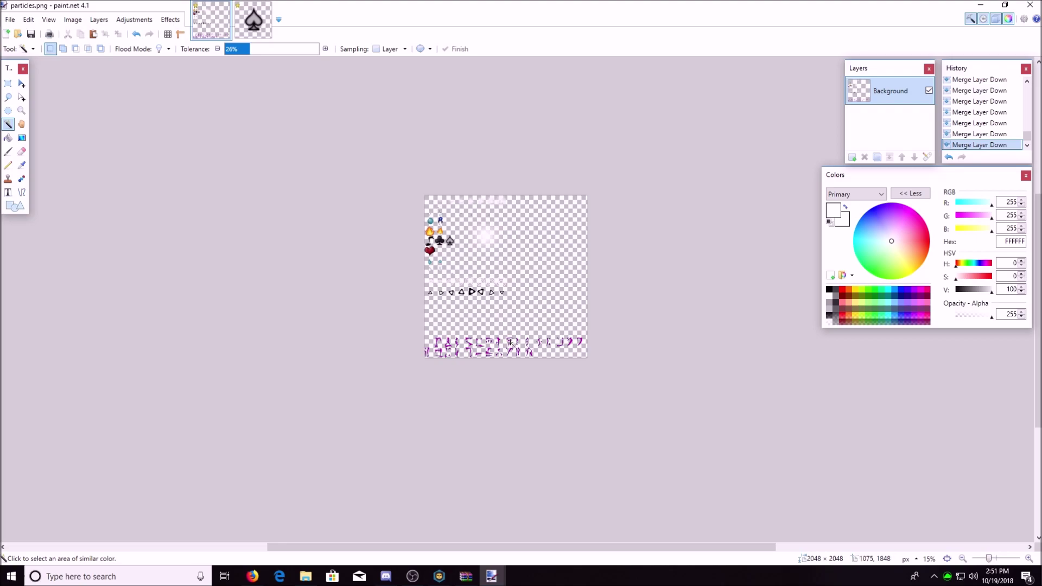
pyautogui.scroll(3, 489, 303)
pyautogui.scroll(3, 367, 163)
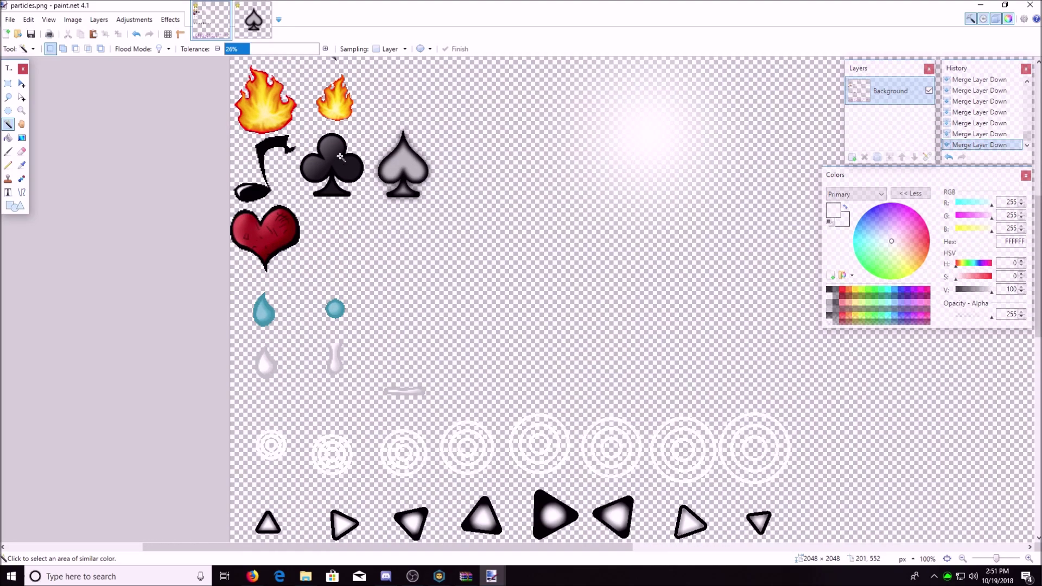
pyautogui.scroll(-3, 743, 449)
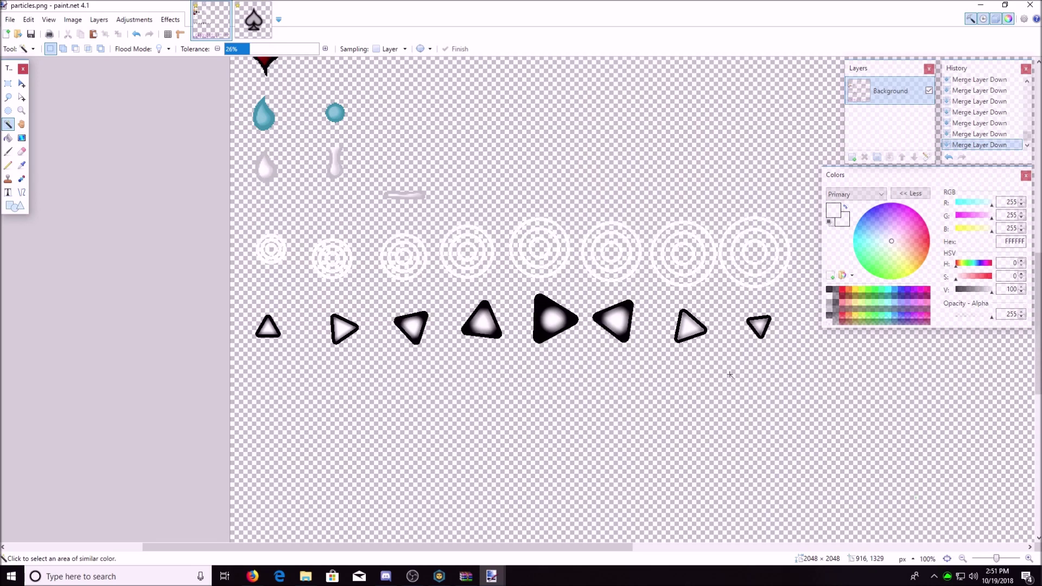
pyautogui.scroll(-2, 281, 308)
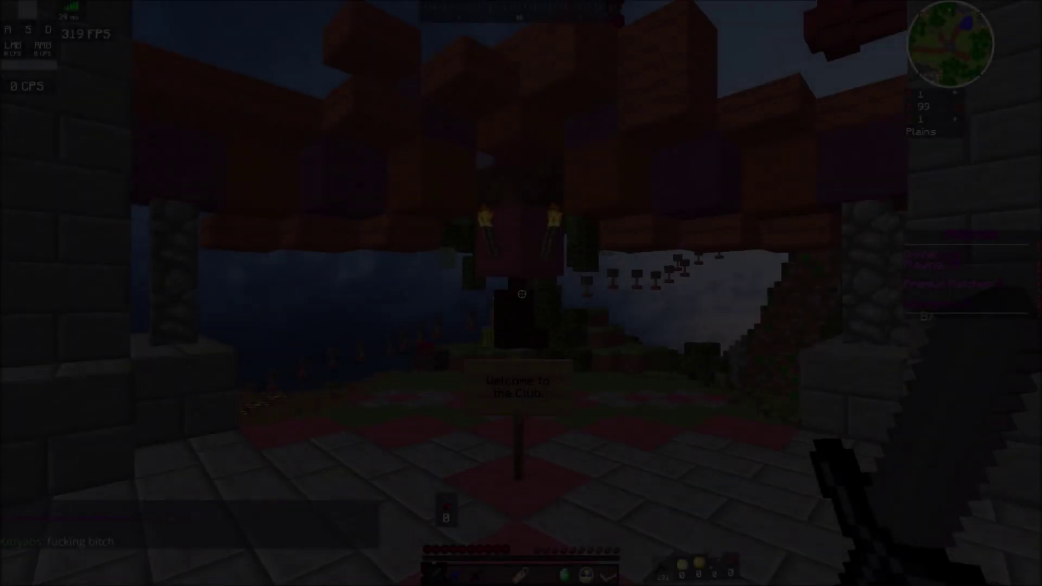
# Sprint through the lobby past the tree toward the wooden building, cycling hotbar swords
pyautogui.press('w')
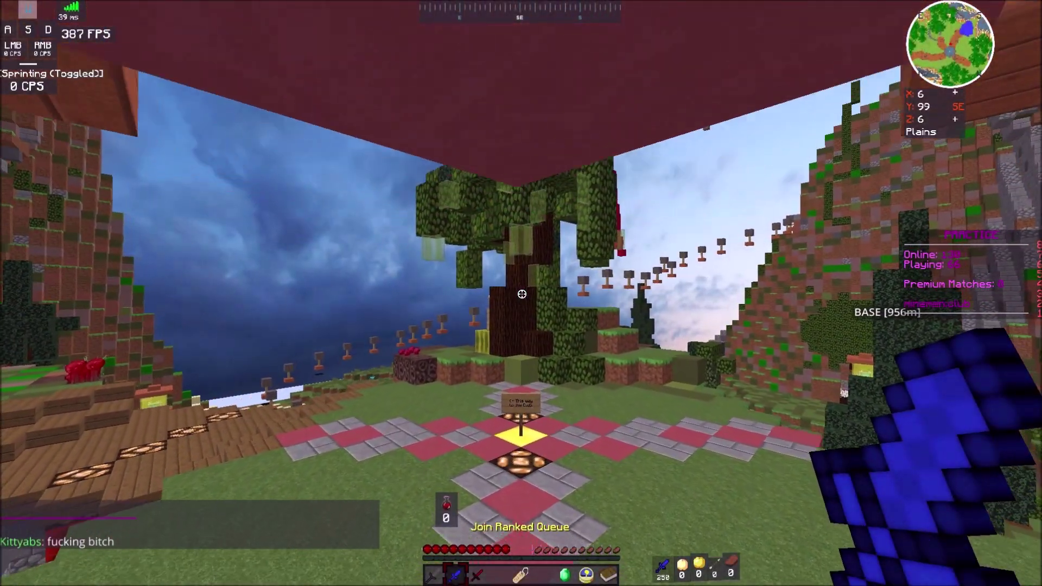
pyautogui.press('w')
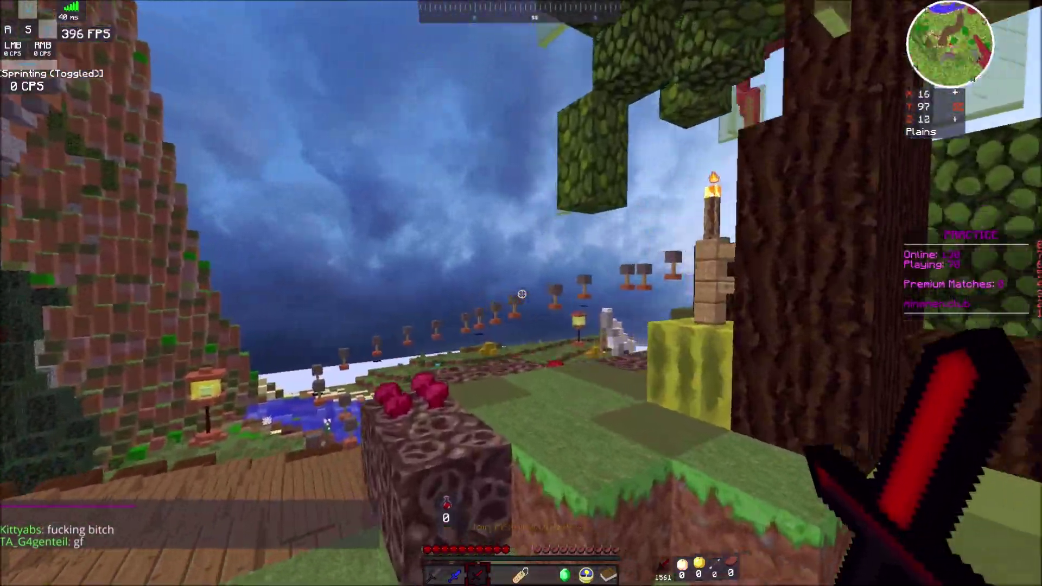
pyautogui.press('w')
pyautogui.press('2')
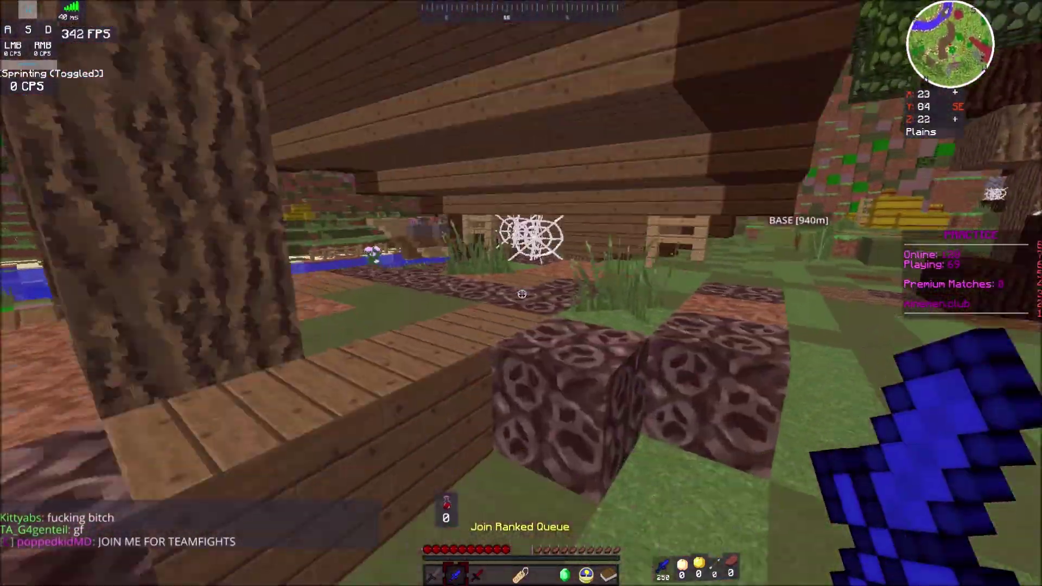
pyautogui.press('w')
pyautogui.press('3')
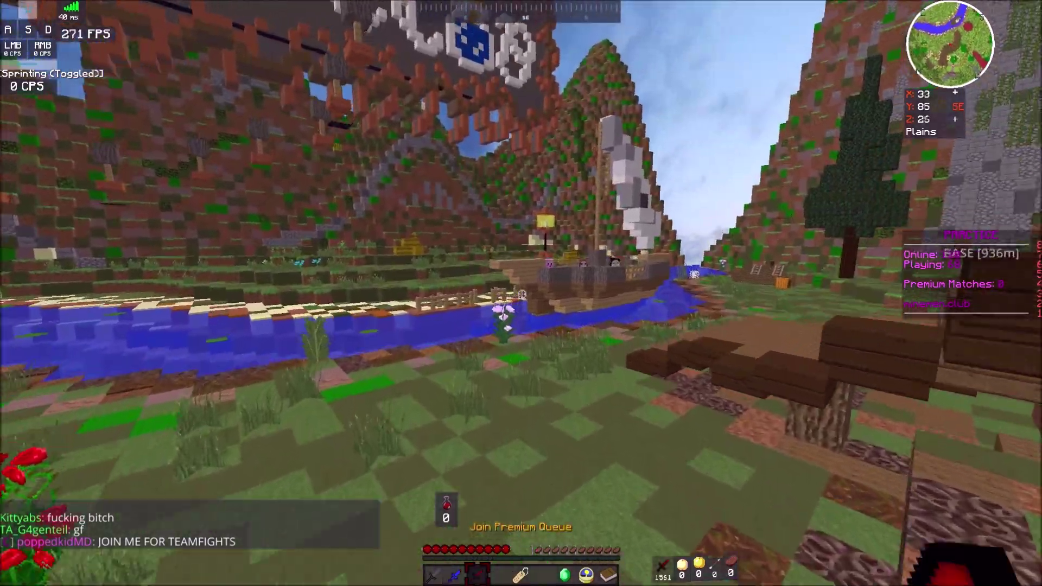
pyautogui.press('w')
pyautogui.press('2')
pyautogui.press('3')
pyautogui.press('w')
pyautogui.press('2')
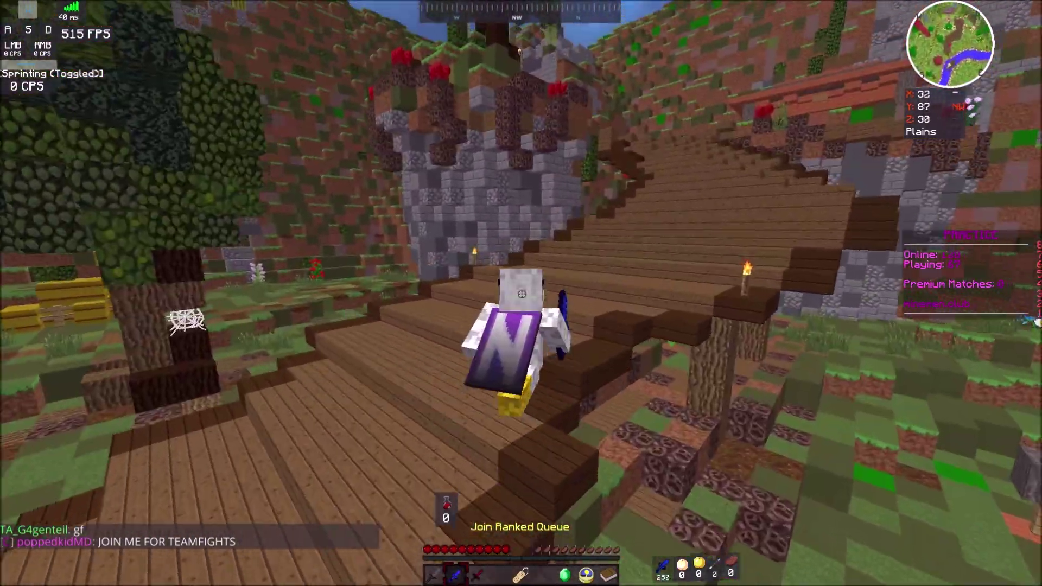
# Hold the Join Unranked Queue item and open the unranked kit selection
pyautogui.press('w')
pyautogui.press('3')
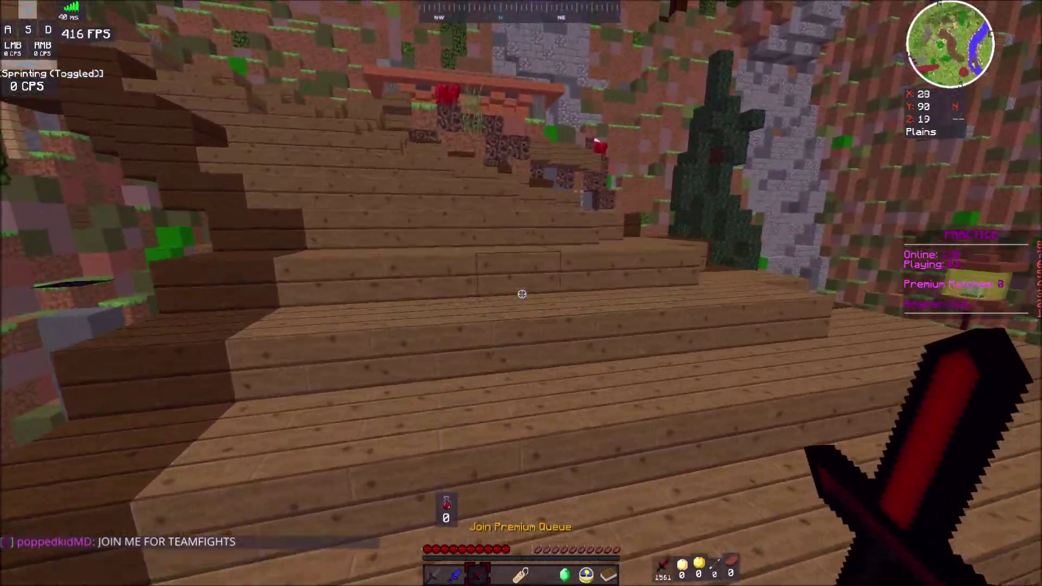
pyautogui.press('1')
pyautogui.rightClick(522, 294)
# Join the NoDebuff unranked queue, then drink Fire Resistance and Swiftness potions
pyautogui.click(436, 255)
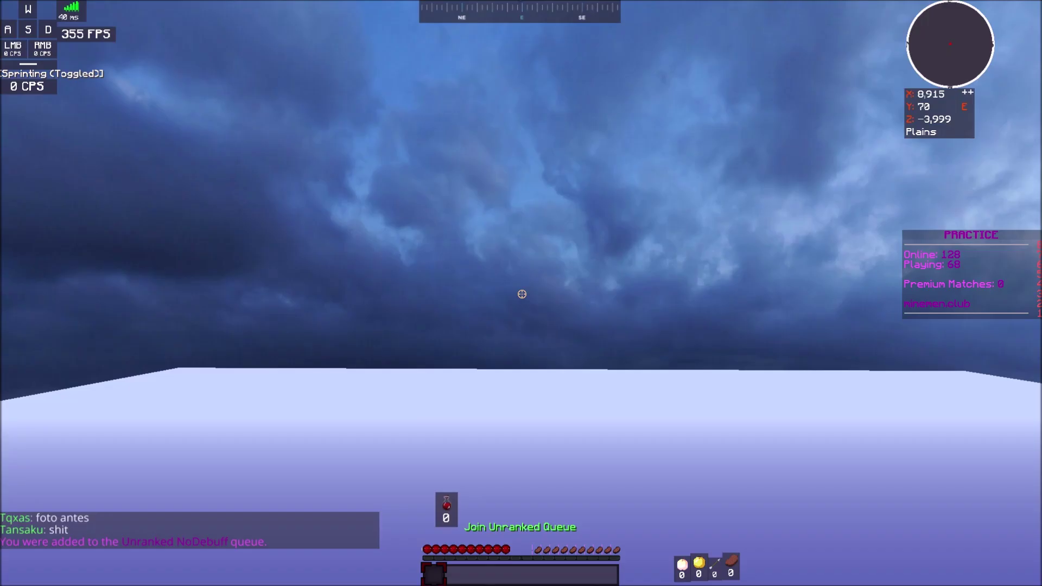
pyautogui.press('4')
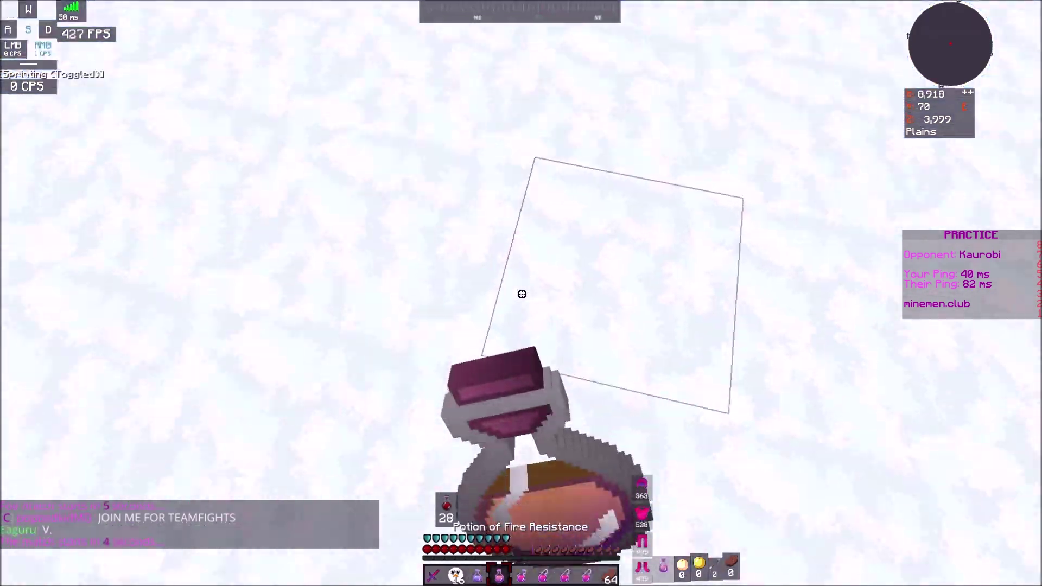
pyautogui.press('s')
pyautogui.rightClick(522, 294)
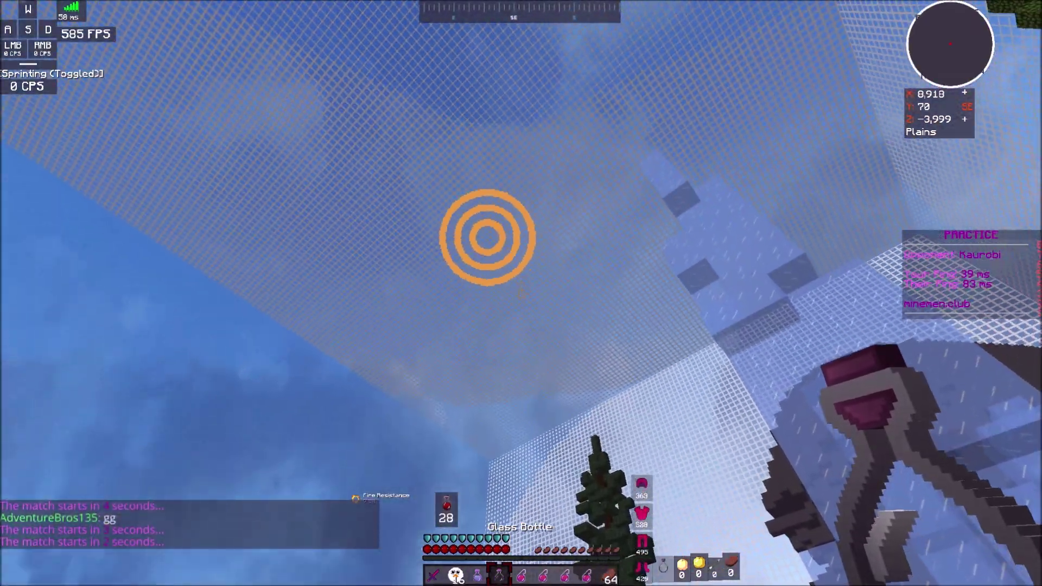
pyautogui.press('q')
pyautogui.press('3')
pyautogui.rightClick(522, 294)
# Toggle to third-person view and back, then walk toward the opponent
pyautogui.press('F5')
pyautogui.press('q')
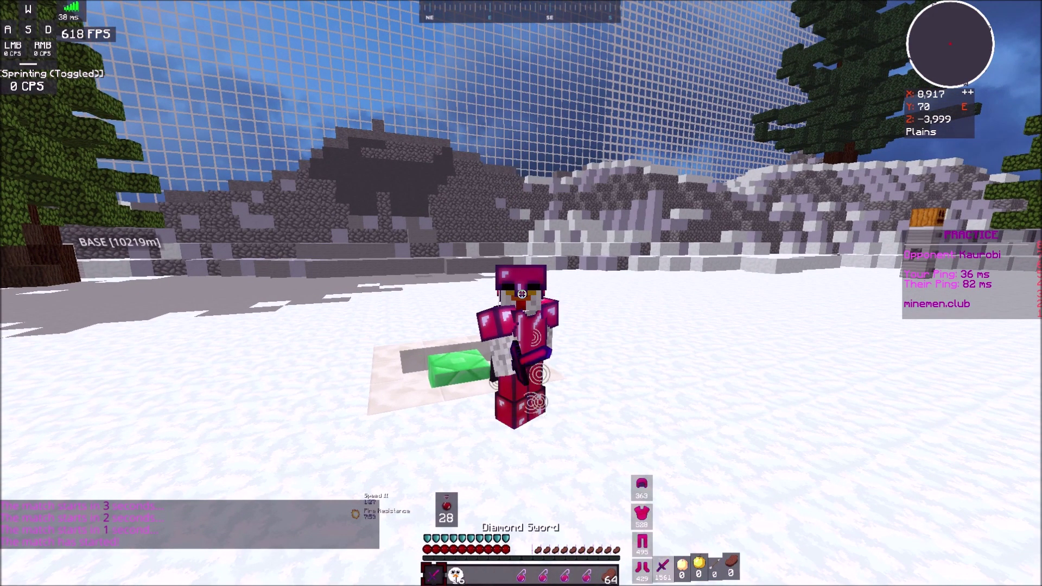
pyautogui.press('F5')
pyautogui.press('e')
pyautogui.press('e')
pyautogui.press('w')
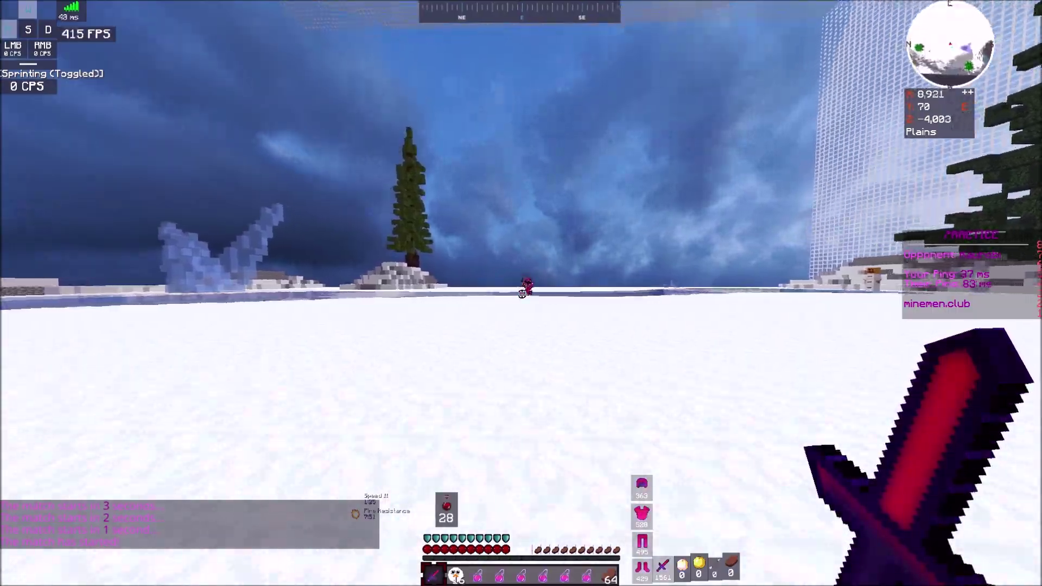
# Hit the opponent repeatedly with the sword to show the custom hit particles
pyautogui.click(522, 294)
pyautogui.click(522, 294)
pyautogui.click(522, 294)
pyautogui.click(521, 294)
pyautogui.click(521, 294)
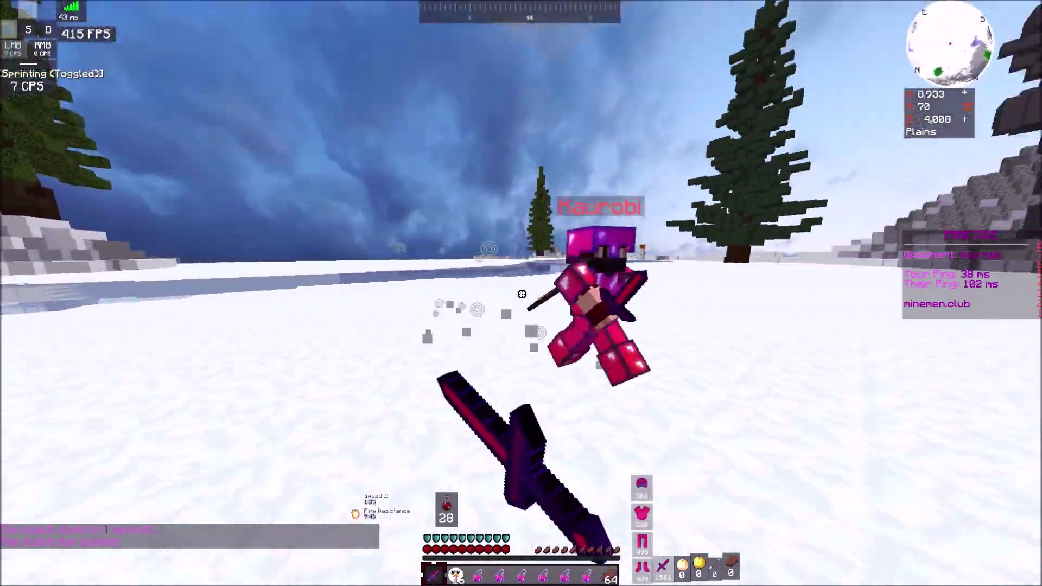
pyautogui.click(522, 294)
pyautogui.click(522, 294)
pyautogui.click(522, 294)
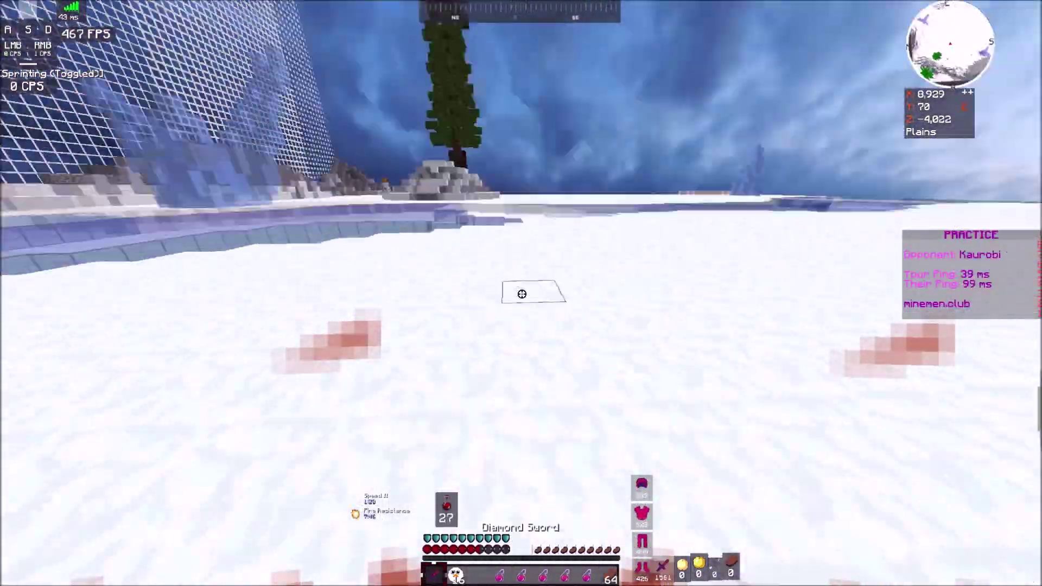
pyautogui.click(522, 294)
pyautogui.click(522, 294)
pyautogui.click(522, 294)
pyautogui.click(522, 294)
pyautogui.click(522, 294)
pyautogui.click(522, 294)
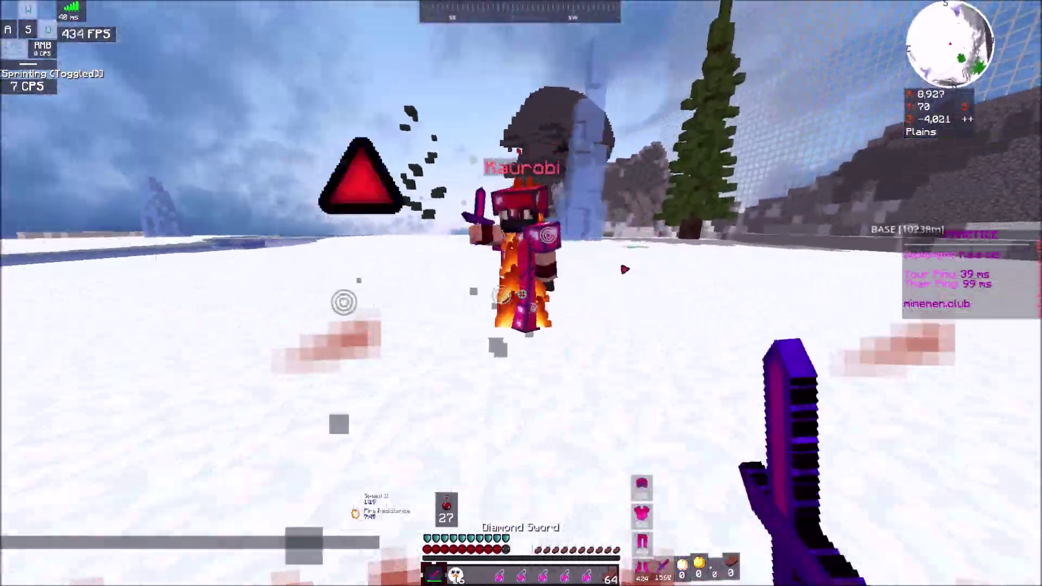
pyautogui.click(522, 294)
pyautogui.click(522, 294)
pyautogui.click(521, 294)
pyautogui.click(522, 294)
pyautogui.click(522, 294)
pyautogui.click(522, 294)
pyautogui.click(522, 294)
pyautogui.click(522, 294)
pyautogui.click(522, 294)
pyautogui.click(522, 294)
pyautogui.click(522, 294)
pyautogui.click(522, 294)
pyautogui.click(522, 294)
pyautogui.click(522, 294)
pyautogui.click(522, 294)
pyautogui.click(522, 294)
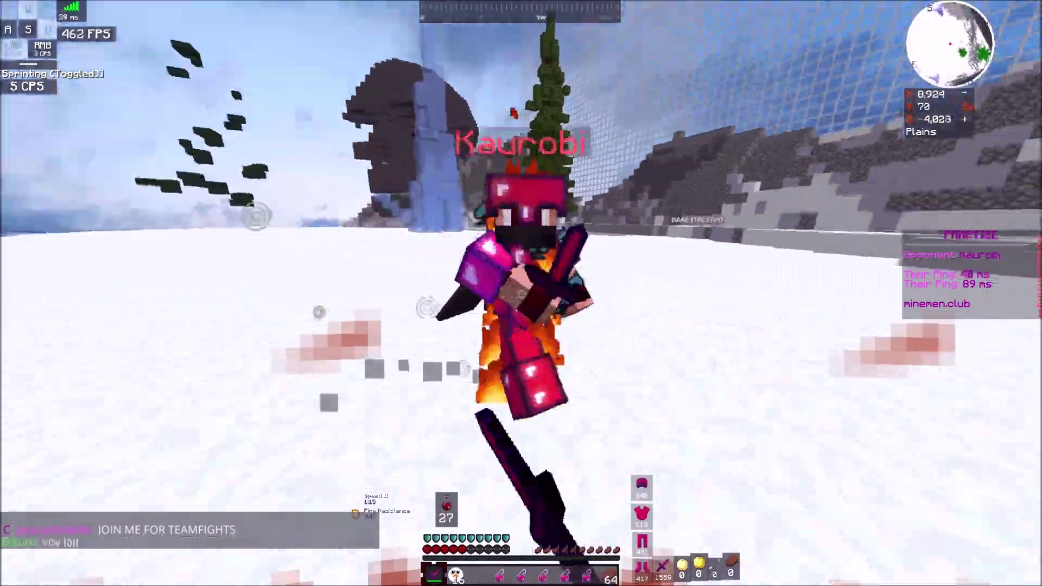
pyautogui.click(522, 294)
pyautogui.click(522, 294)
pyautogui.click(522, 294)
pyautogui.click(522, 294)
pyautogui.click(522, 294)
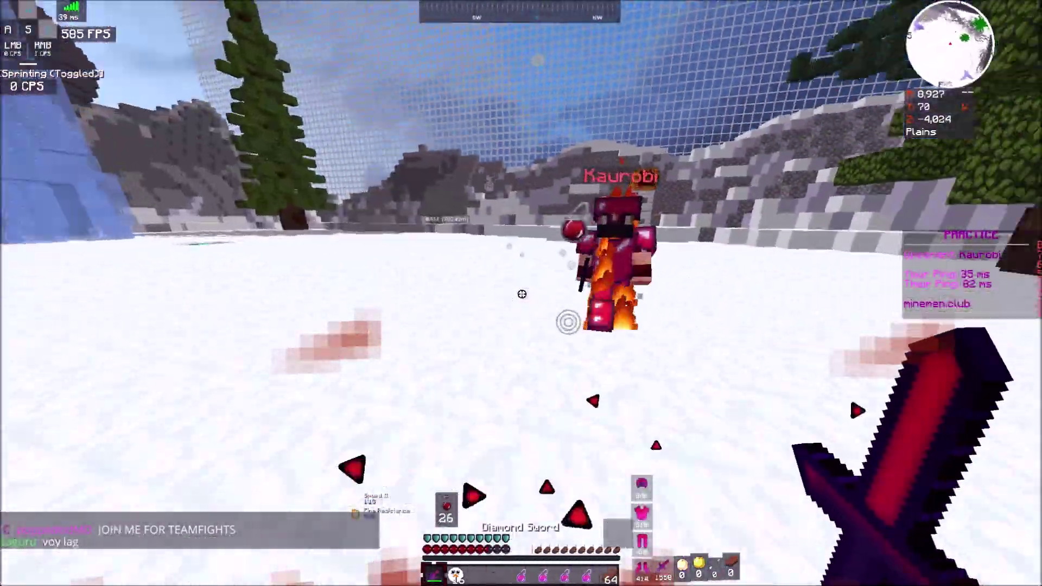
pyautogui.click(522, 294)
pyautogui.click(522, 294)
pyautogui.click(522, 294)
pyautogui.click(522, 294)
pyautogui.click(522, 294)
pyautogui.click(522, 294)
pyautogui.click(522, 294)
pyautogui.click(522, 294)
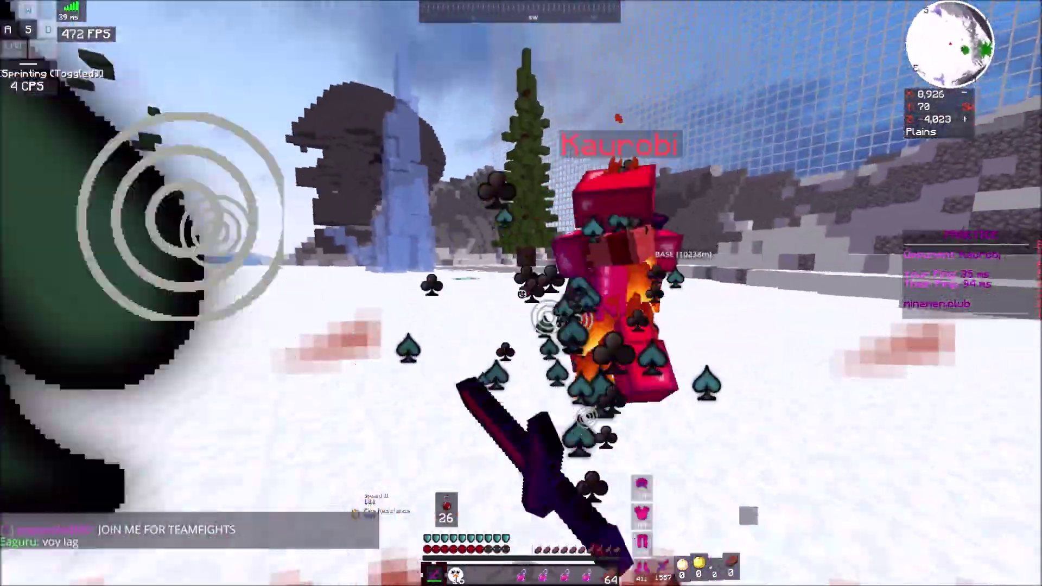
pyautogui.click(522, 294)
# Throw a splash healing potion and an ender pearl, then return to the Diamond Sword
pyautogui.press('5')
pyautogui.rightClick(522, 294)
pyautogui.press('1')
pyautogui.press('2')
pyautogui.rightClick(522, 294)
pyautogui.press('1')
# Move three splash potions from the inventory into the hotbar
pyautogui.press('e')
pyautogui.keyDown('shift'); pyautogui.click(573, 298); pyautogui.keyUp('shift')
pyautogui.keyDown('shift'); pyautogui.click(564, 314); pyautogui.keyUp('shift')
pyautogui.keyDown('shift'); pyautogui.click(555, 331); pyautogui.keyUp('shift')
pyautogui.press('e')
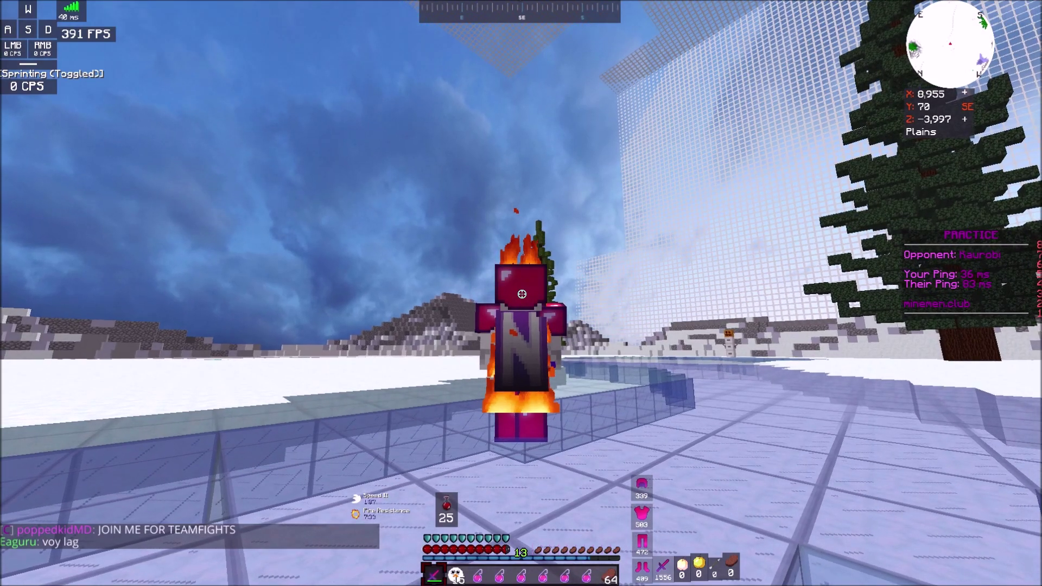
# Throw several splash healing potions at the player's own feet
pyautogui.press('3')
pyautogui.rightClick(522, 295)
pyautogui.press('4')
pyautogui.rightClick(522, 294)
pyautogui.press('5')
pyautogui.rightClick(522, 294)
pyautogui.press('1')
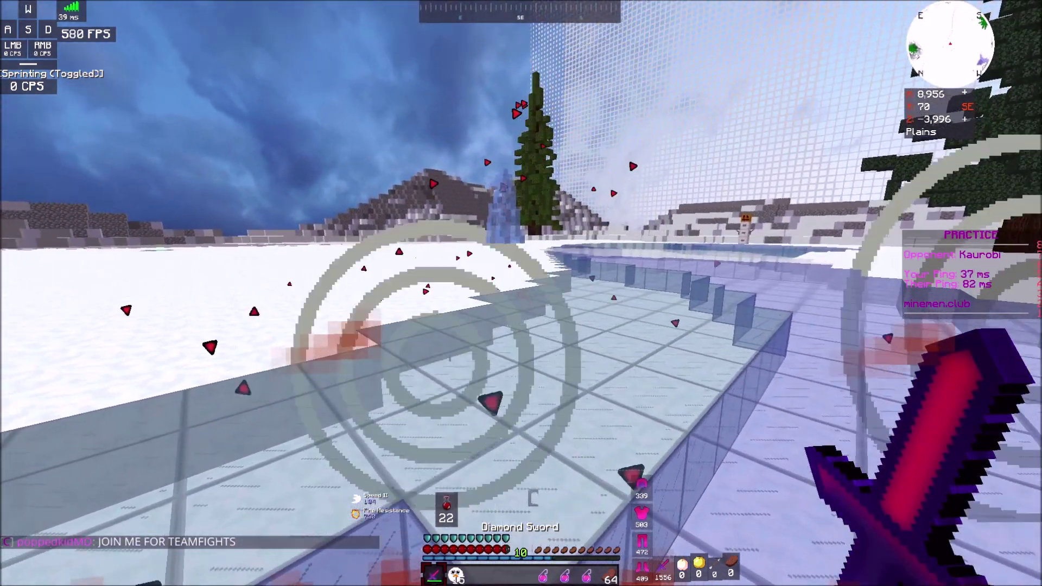
pyautogui.press('8')
pyautogui.rightClick(522, 294)
pyautogui.press('7')
pyautogui.rightClick(521, 294)
# Reselect the Diamond Sword and shift-click healing potions from the inventory into the hotbar
pyautogui.press('1')
pyautogui.press('e')
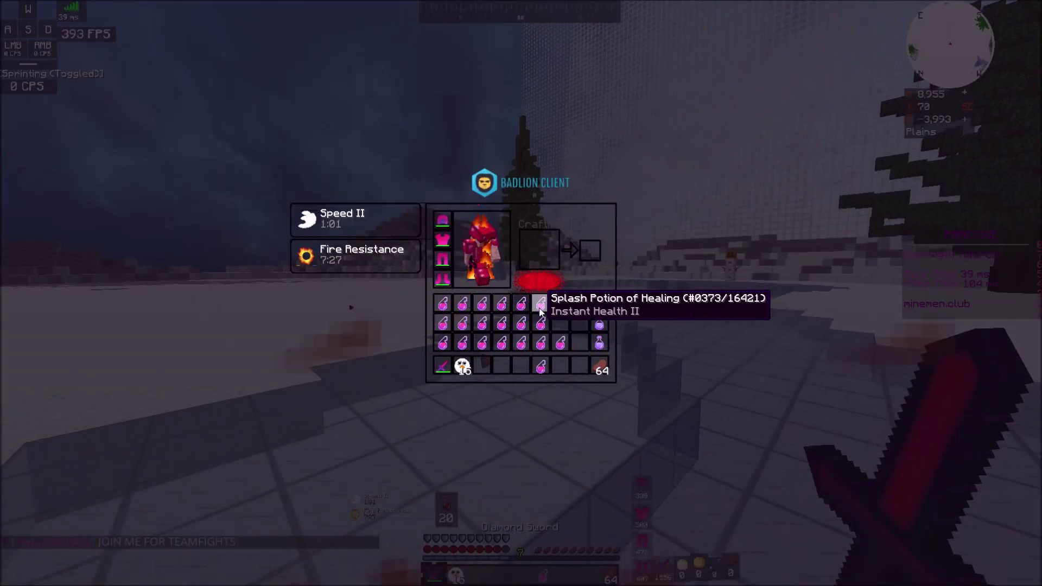
pyautogui.keyDown('shift'); pyautogui.click(540, 304); pyautogui.keyUp('shift')
pyautogui.keyDown('shift'); pyautogui.click(560, 342); pyautogui.keyUp('shift')
pyautogui.press('e')
# Keep hitting the opponent with the sword, showing the target and spade hit particles
pyautogui.click(521, 293)
pyautogui.click(521, 293)
pyautogui.click(521, 293)
pyautogui.click(521, 293)
pyautogui.click(521, 292)
pyautogui.click(521, 293)
pyautogui.click(521, 293)
pyautogui.click(521, 293)
pyautogui.click(521, 293)
pyautogui.click(521, 293)
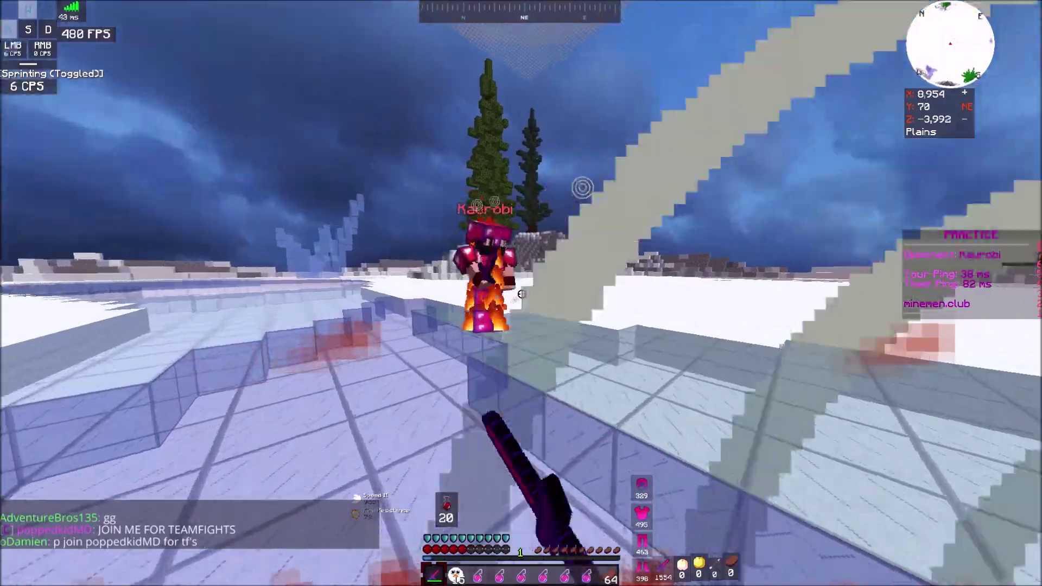
pyautogui.click(521, 293)
pyautogui.click(521, 293)
pyautogui.click(520, 293)
pyautogui.click(521, 292)
pyautogui.click(521, 293)
pyautogui.click(521, 293)
pyautogui.click(521, 293)
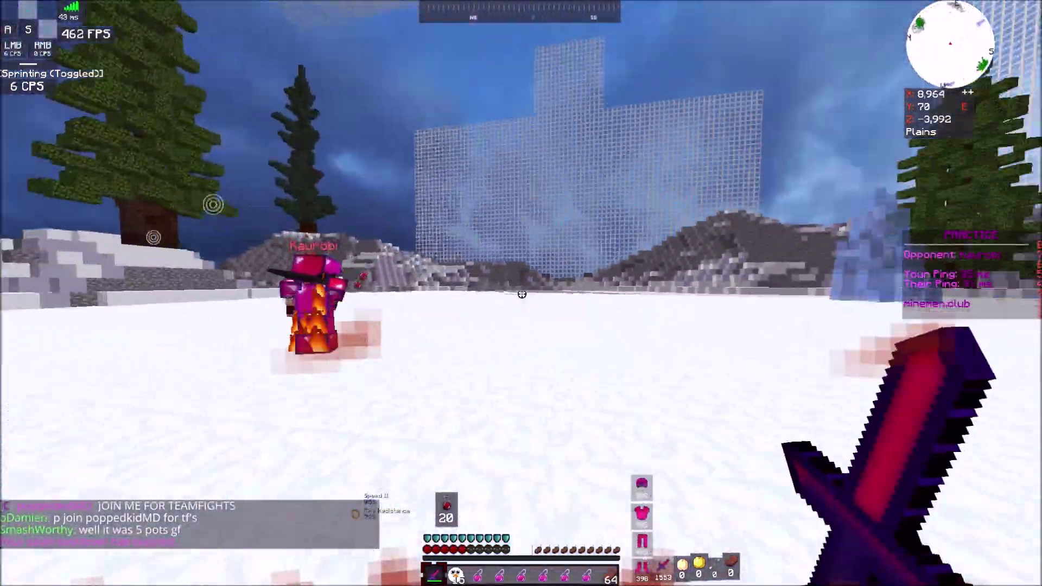
pyautogui.click(521, 293)
pyautogui.click(521, 293)
# Throw an ender pearl to escape, then swing the sword again before being killed
pyautogui.press('2')
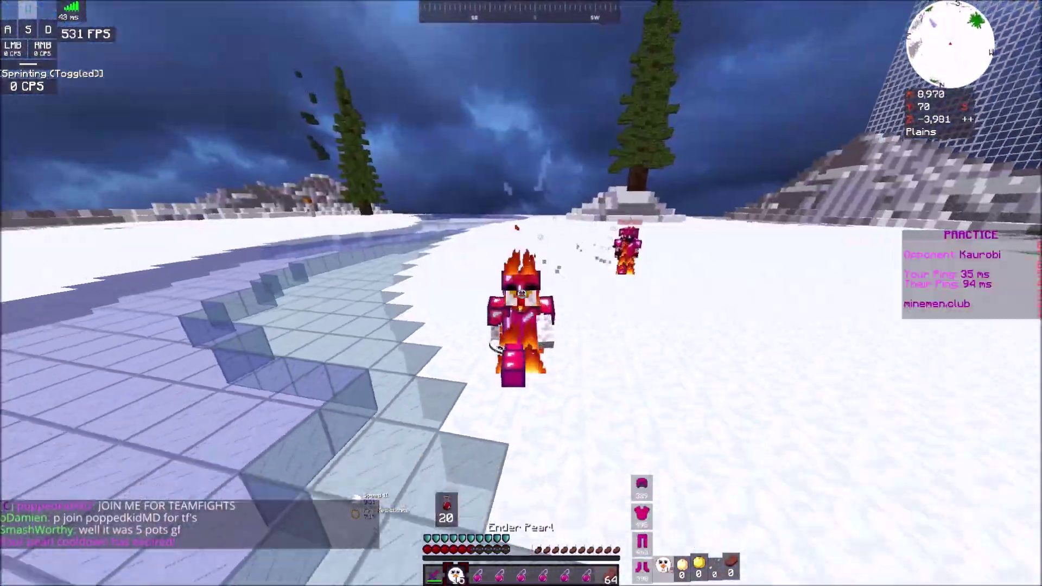
pyautogui.rightClick(521, 293)
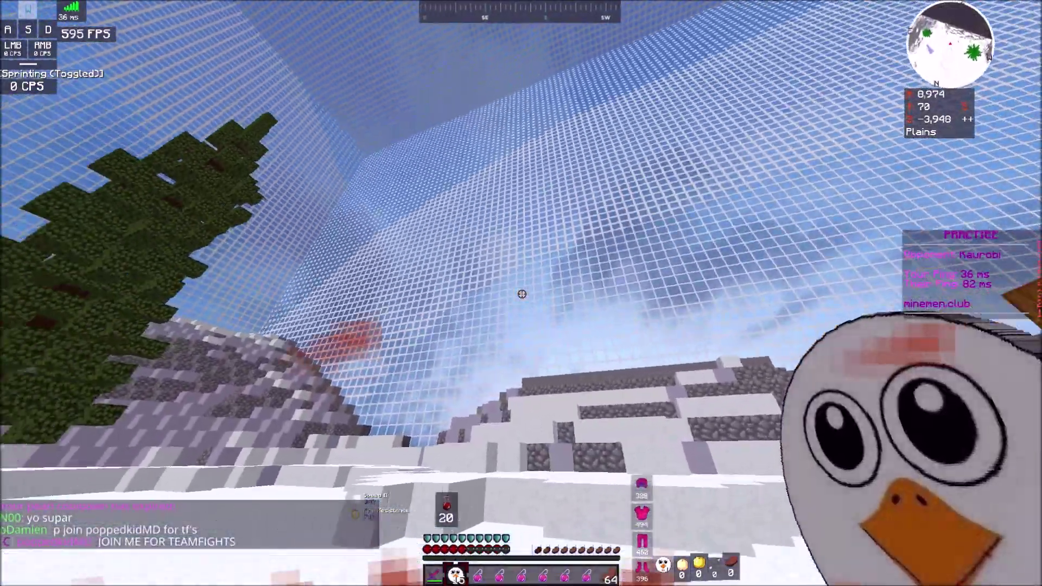
pyautogui.rightClick(521, 294)
pyautogui.press('1')
pyautogui.click(521, 293)
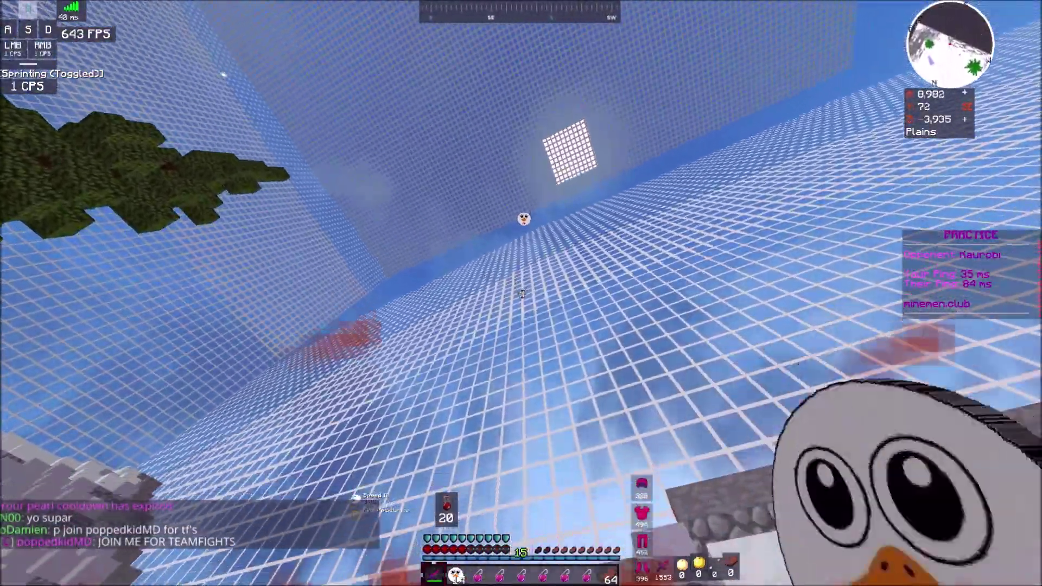
pyautogui.press('e')
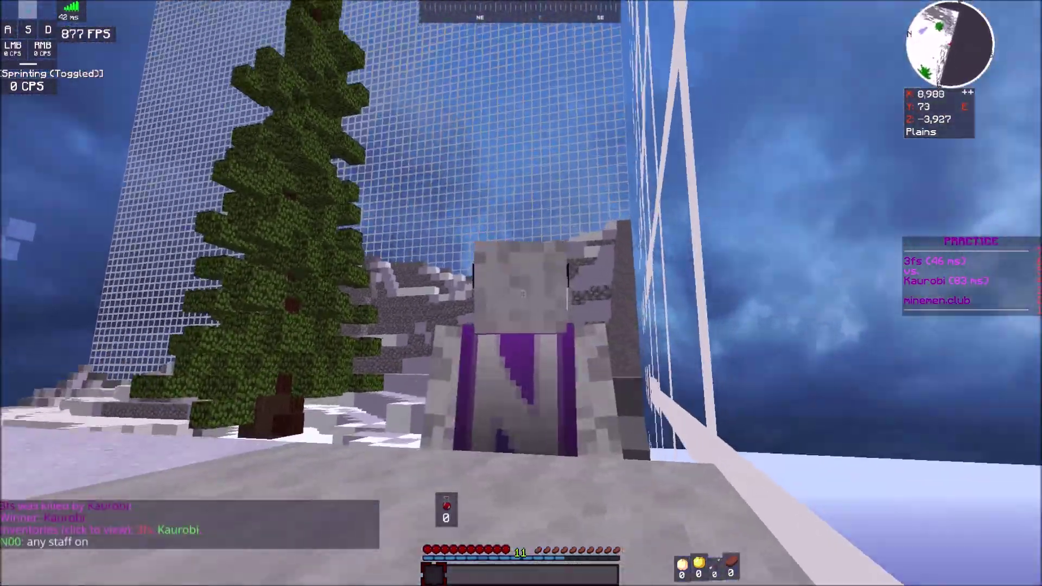
# Return to the lobby spawn and sprint past the wall sign down into the valley toward the ship
pyautogui.click(521, 293)
pyautogui.click(521, 293)
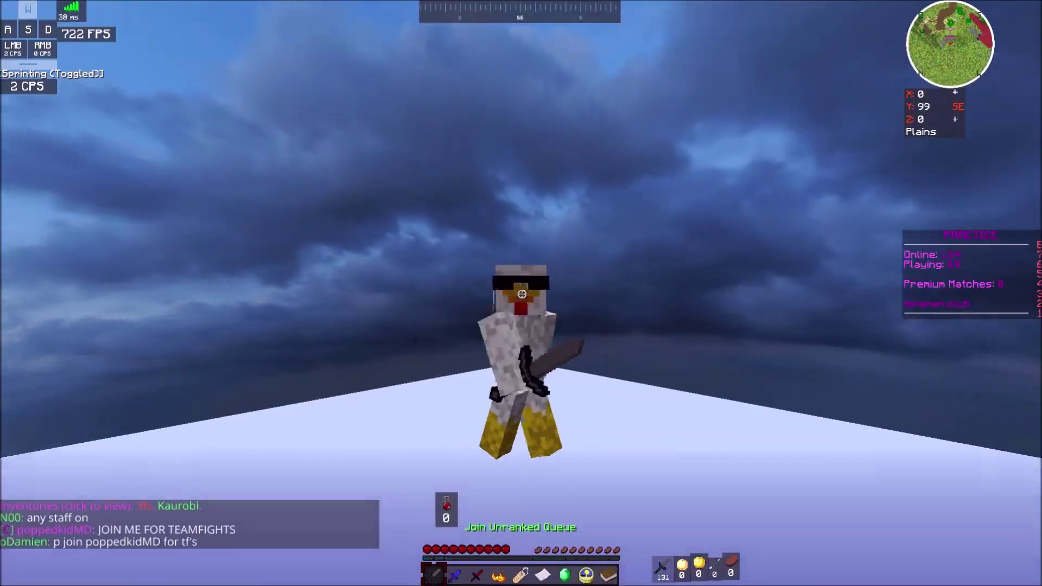
pyautogui.press('w')
pyautogui.scroll(-2, 521, 294)
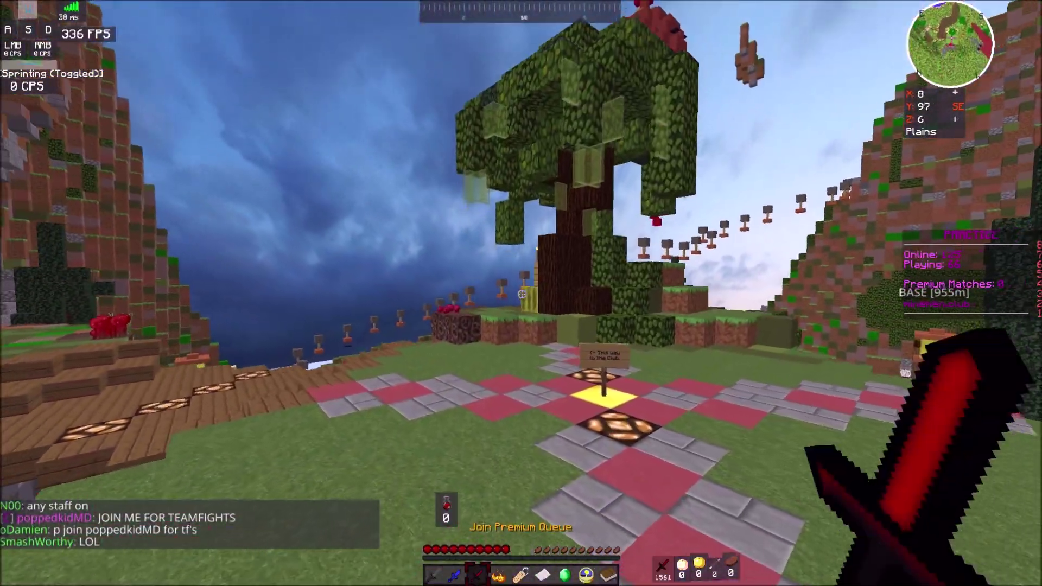
pyautogui.press('w')
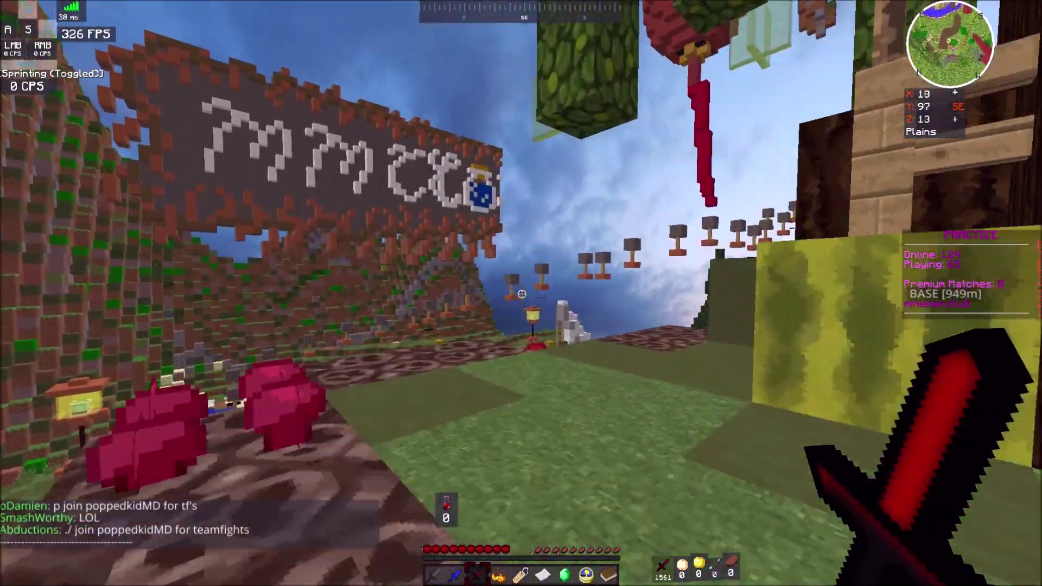
pyautogui.press('w')
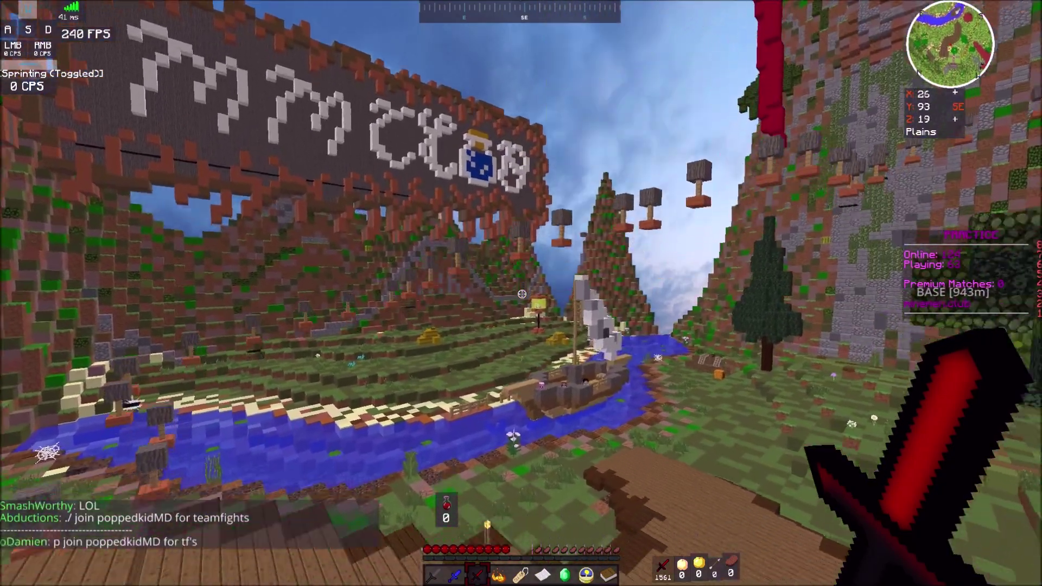
pyautogui.press('w')
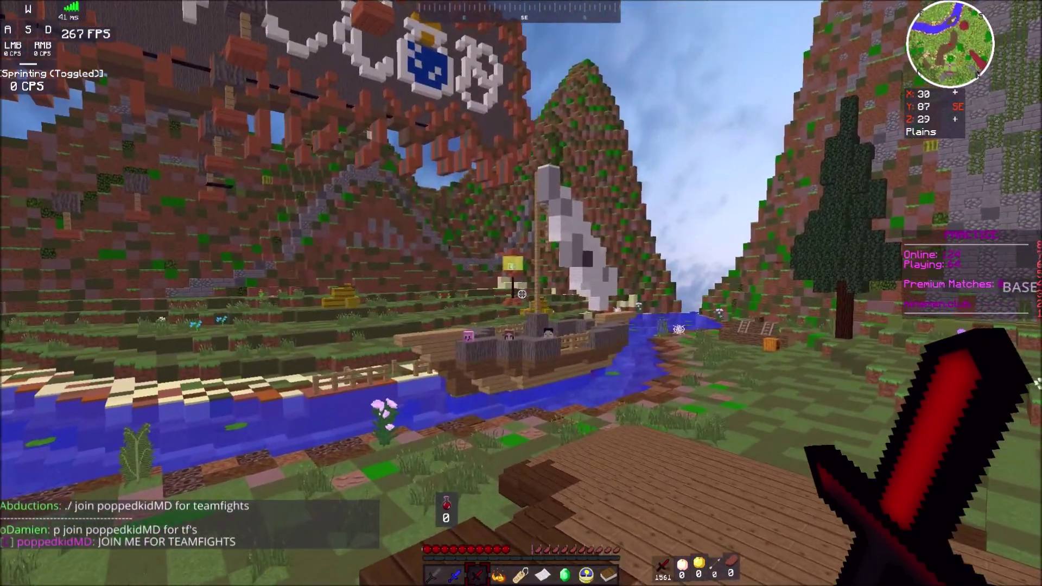